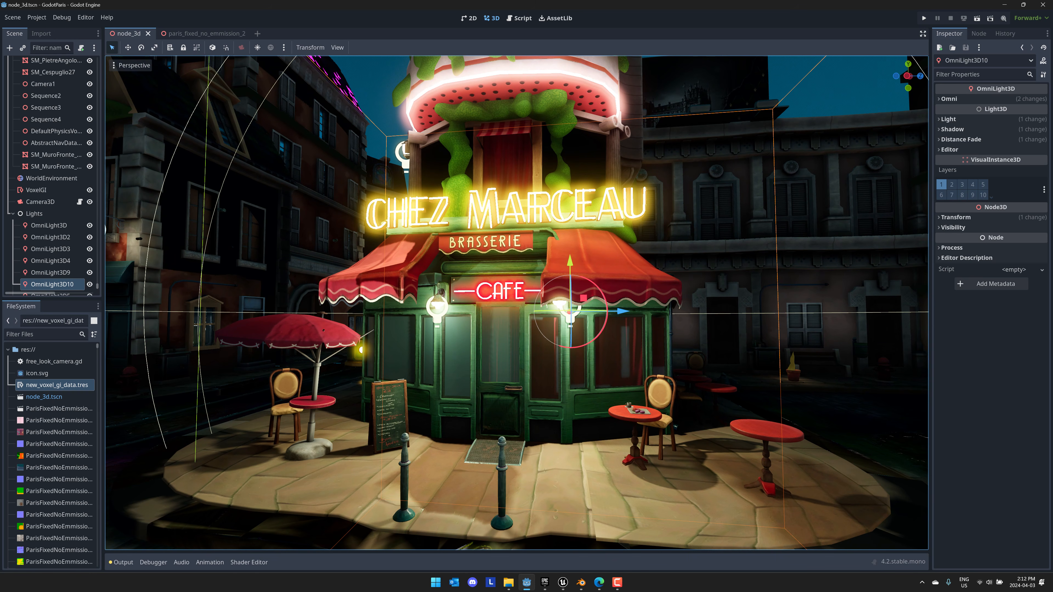
# Step: Switch to Unreal Editor and look around the Chez Marceau café in the SampleMap level
pyautogui.click(563, 582)
pyautogui.moveTo(424, 346)
pyautogui.mouseDown(button='right')
pyautogui.moveTo(474, 346)
pyautogui.moveTo(418, 343)
pyautogui.moveTo(444, 338)
pyautogui.moveTo(429, 340)
pyautogui.mouseUp(button='right')
pyautogui.press('w')
pyautogui.press('s')
pyautogui.press('w')
pyautogui.press('s')
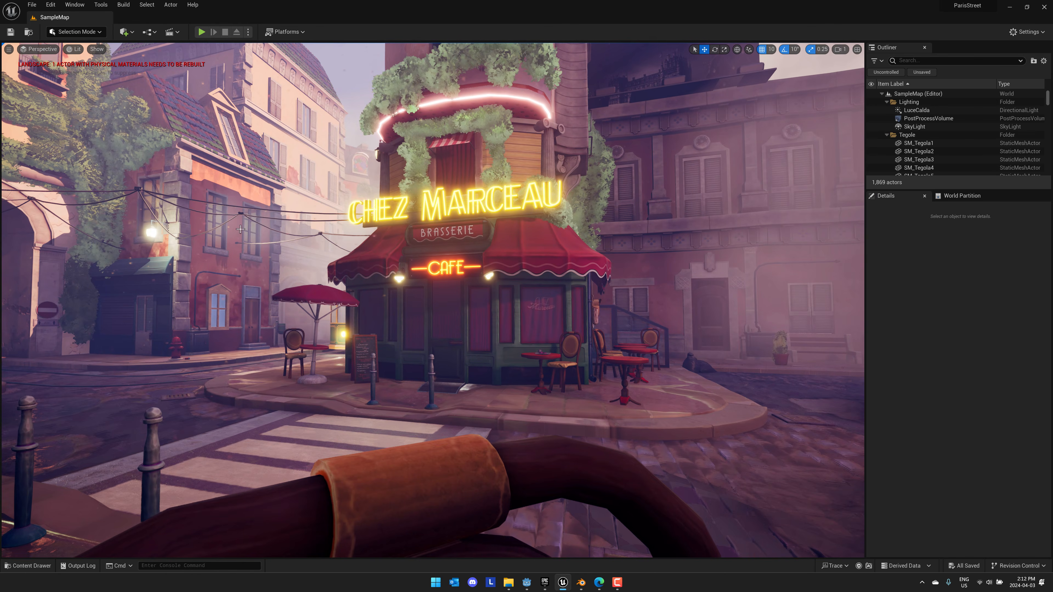
# Step: Open the export of the whole level, review the available file formats, and cancel it
pyautogui.click(32, 5)
pyautogui.click(48, 148)
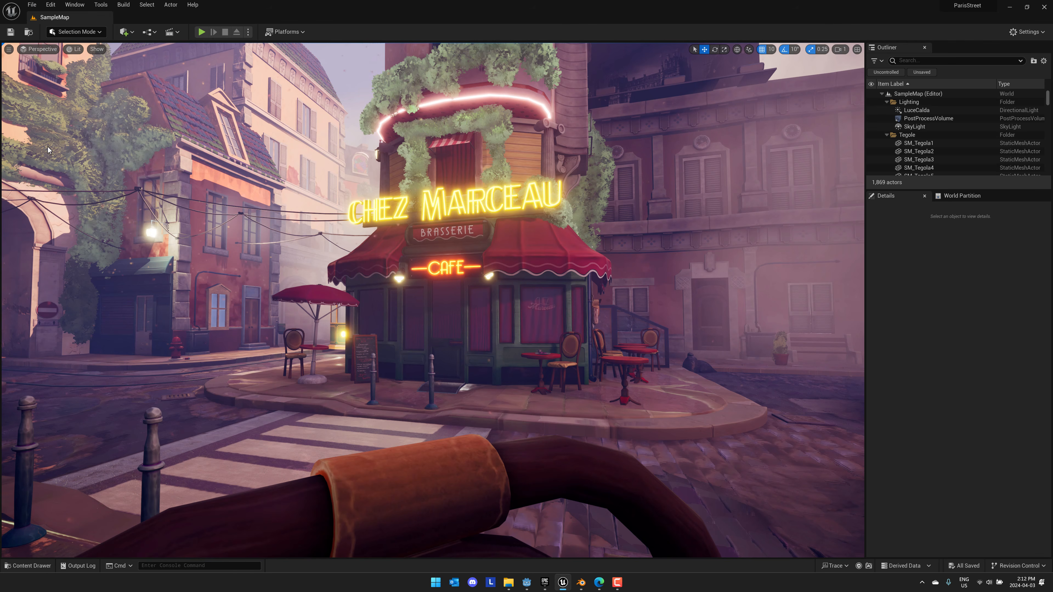
pyautogui.click(99, 184)
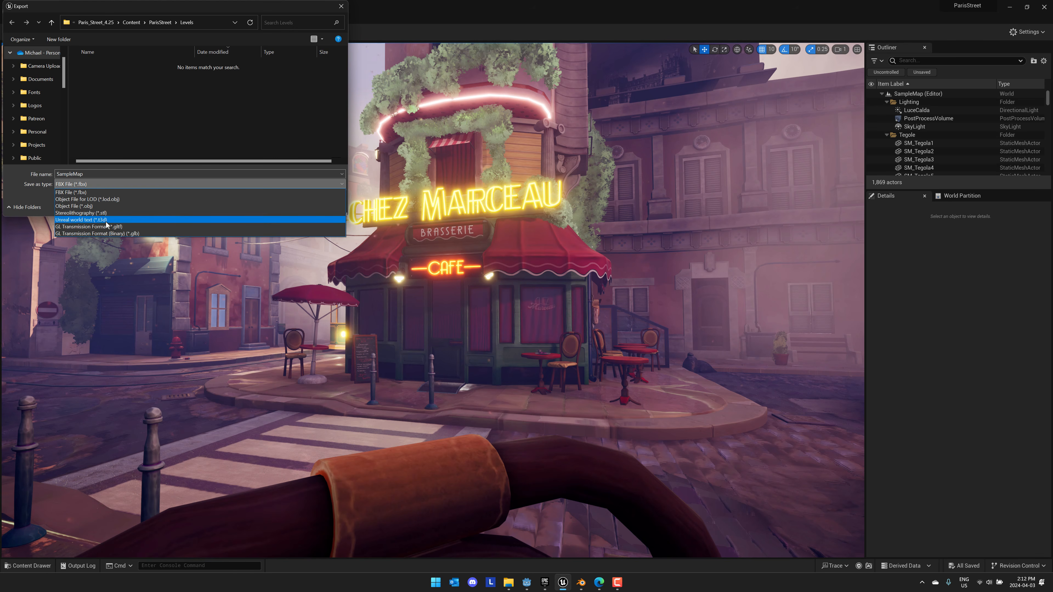
pyautogui.click(267, 128)
pyautogui.click(326, 207)
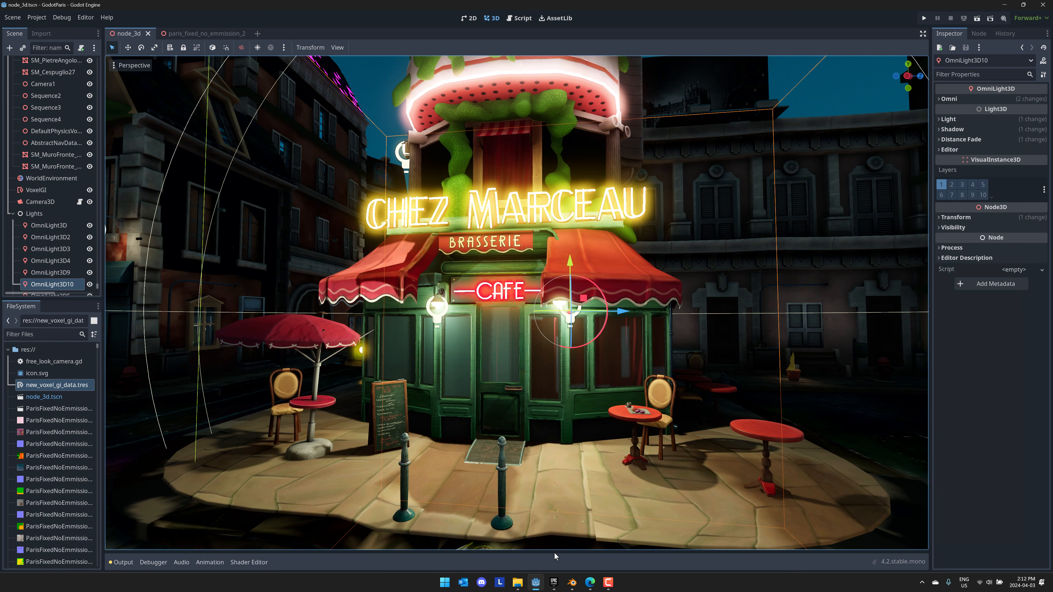
# Step: Switch to Blender and examine the material nodes of a magenta roof tile on the central building
pyautogui.click(571, 582)
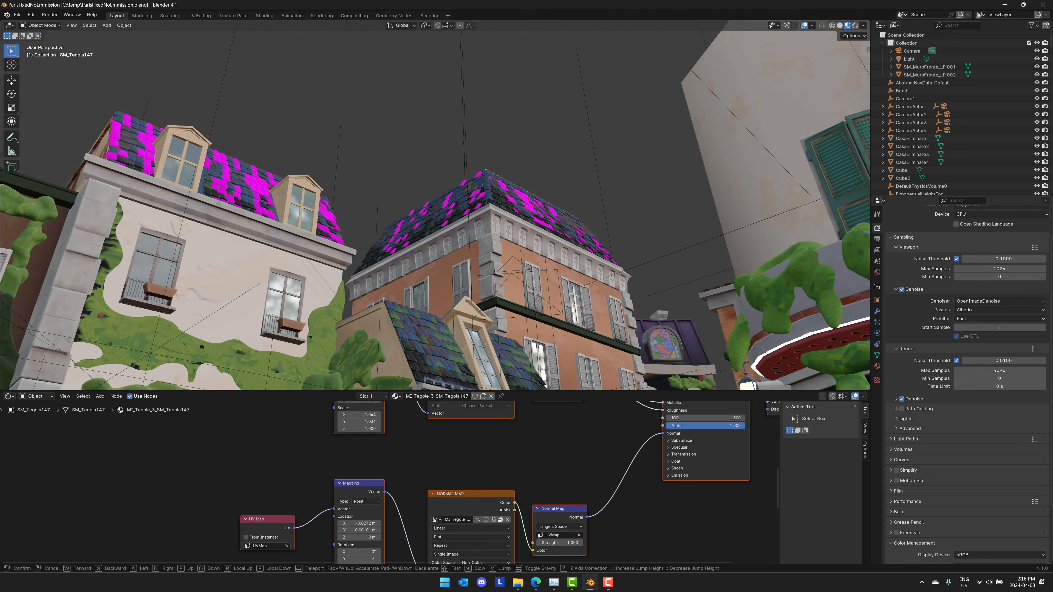
pyautogui.click(486, 123)
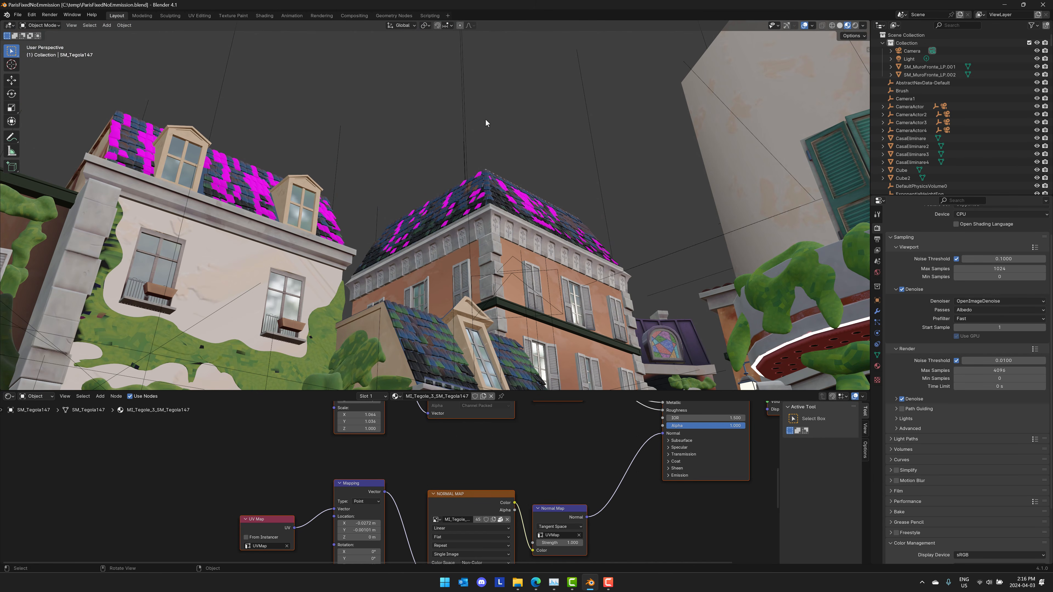
pyautogui.click(471, 201)
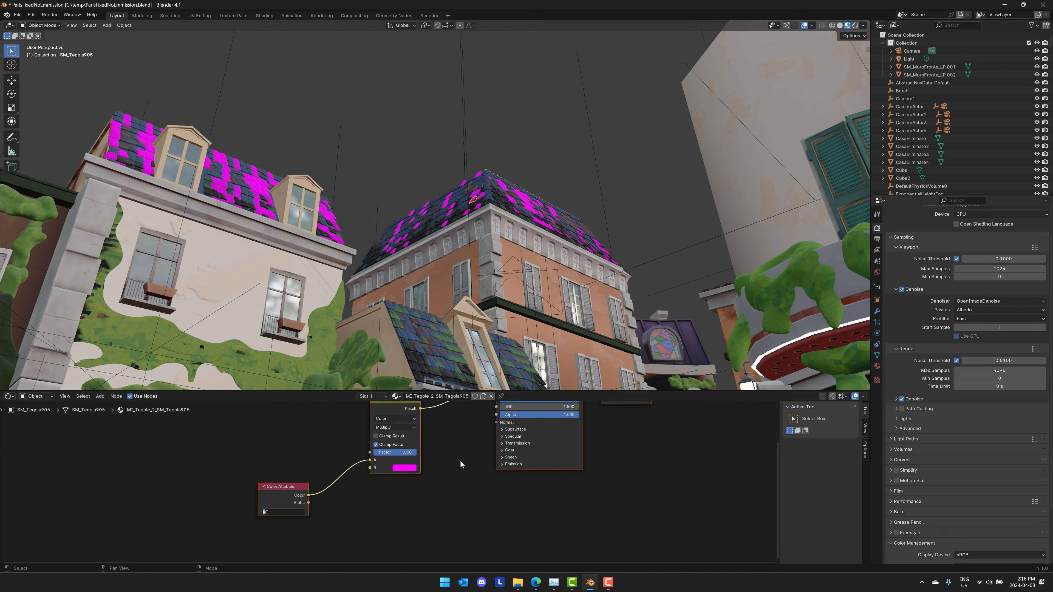
pyautogui.moveTo(485, 493); pyautogui.dragTo(481, 535, button='middle')
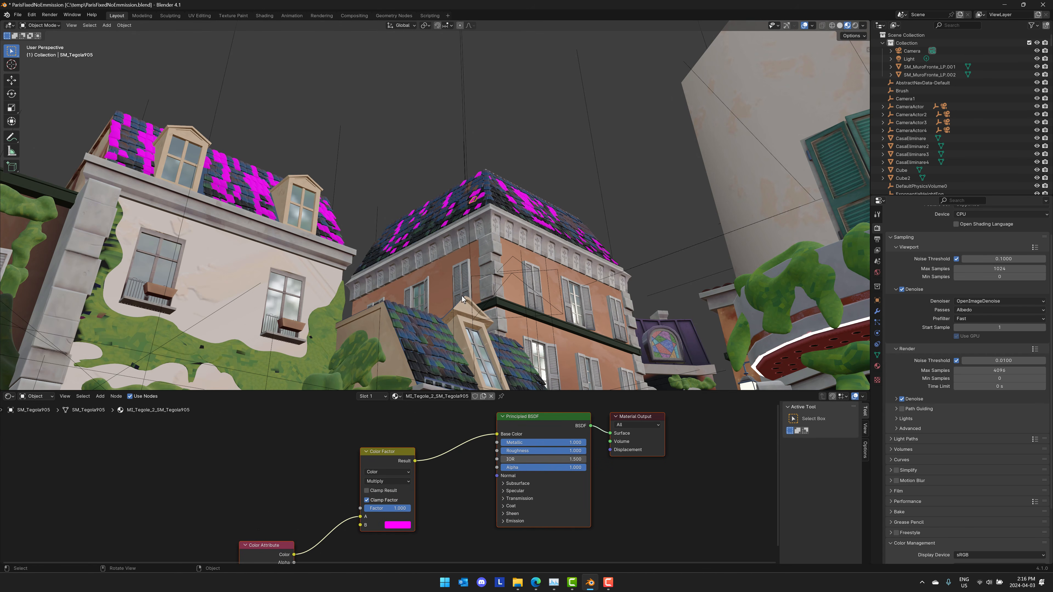
# Step: Replace the material nodes of a magenta roof tile with those copied from a correctly textured neighbouring tile
pyautogui.click(426, 231)
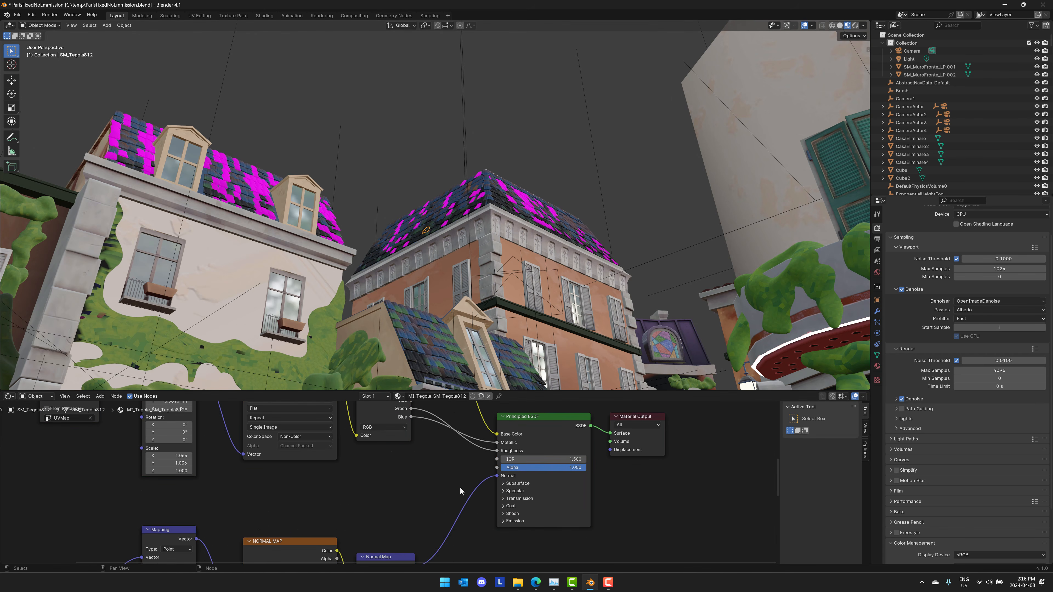
pyautogui.click(444, 228)
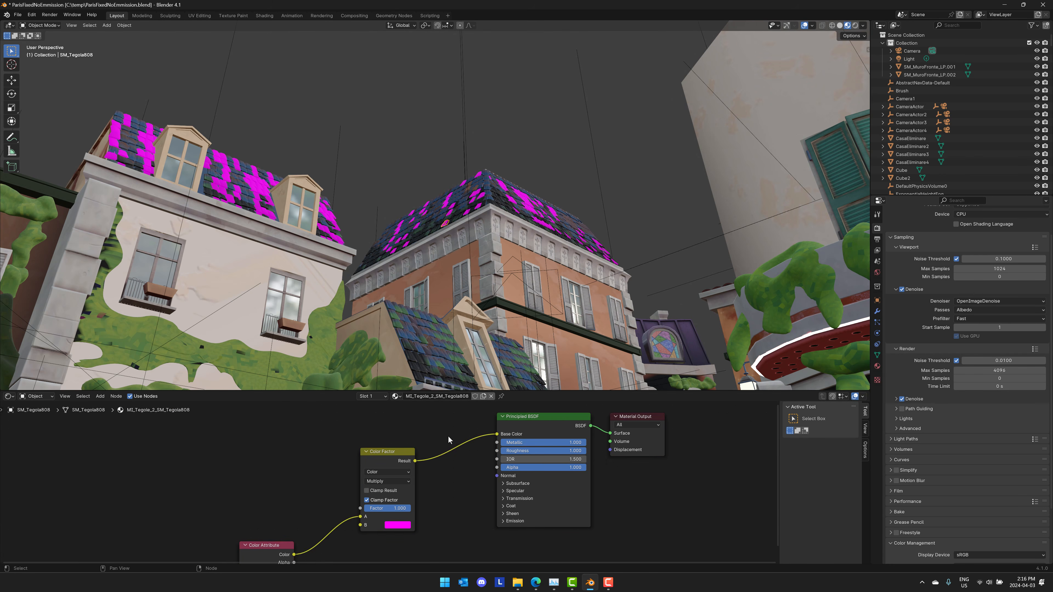
pyautogui.press('Delete')
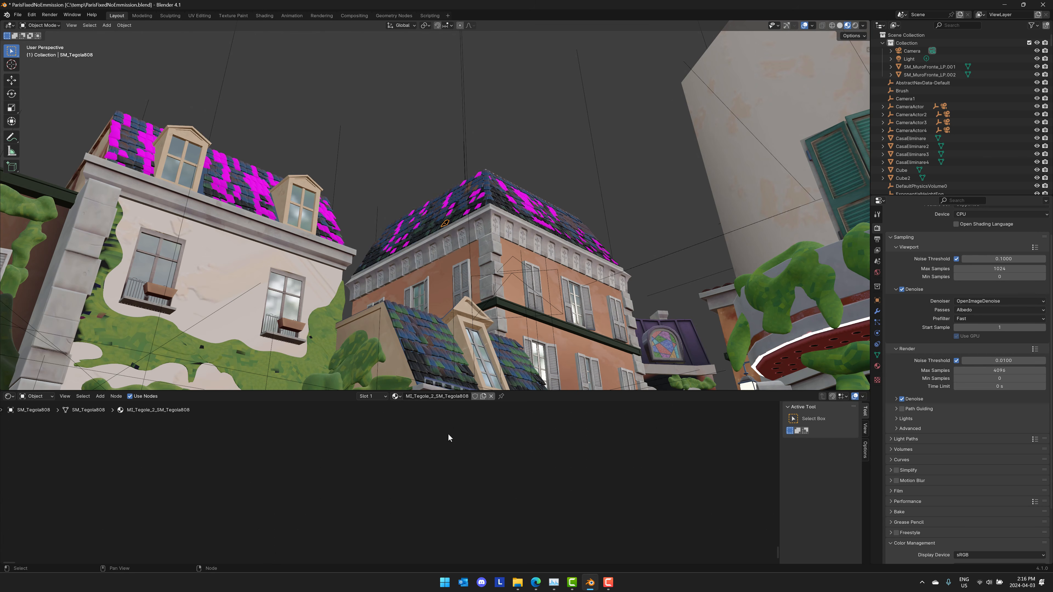
pyautogui.hotkey('ctrl', 'v')
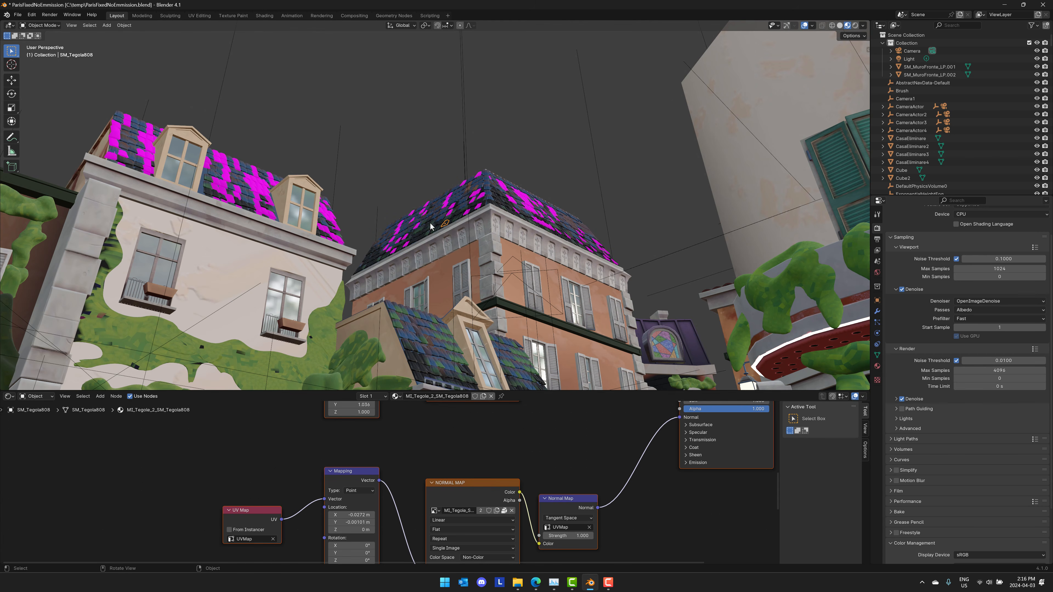
pyautogui.click(452, 217)
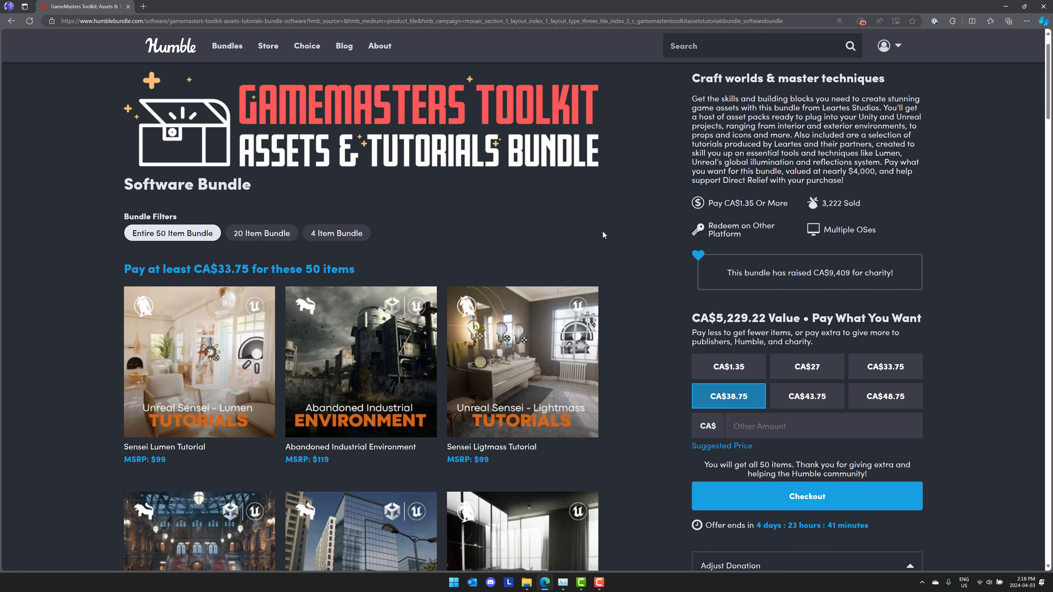
# Step: Browse the items of the GameMasters Toolkit Assets & Tutorials Bundle in the web browser, including the Stylized Paris Street environment
pyautogui.scroll(-5, 623, 243)
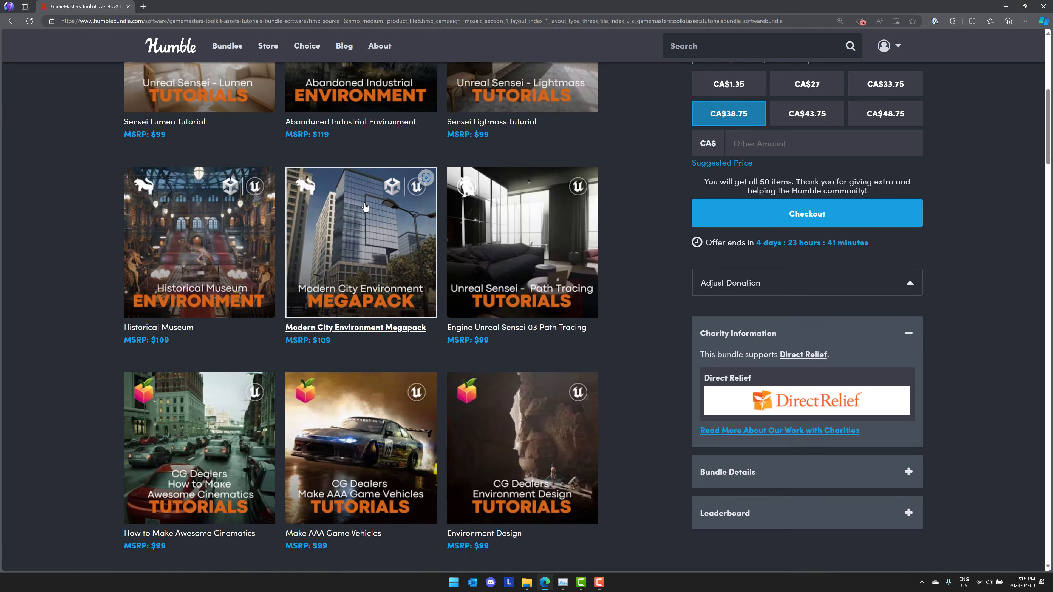
pyautogui.scroll(-5, 456, 196)
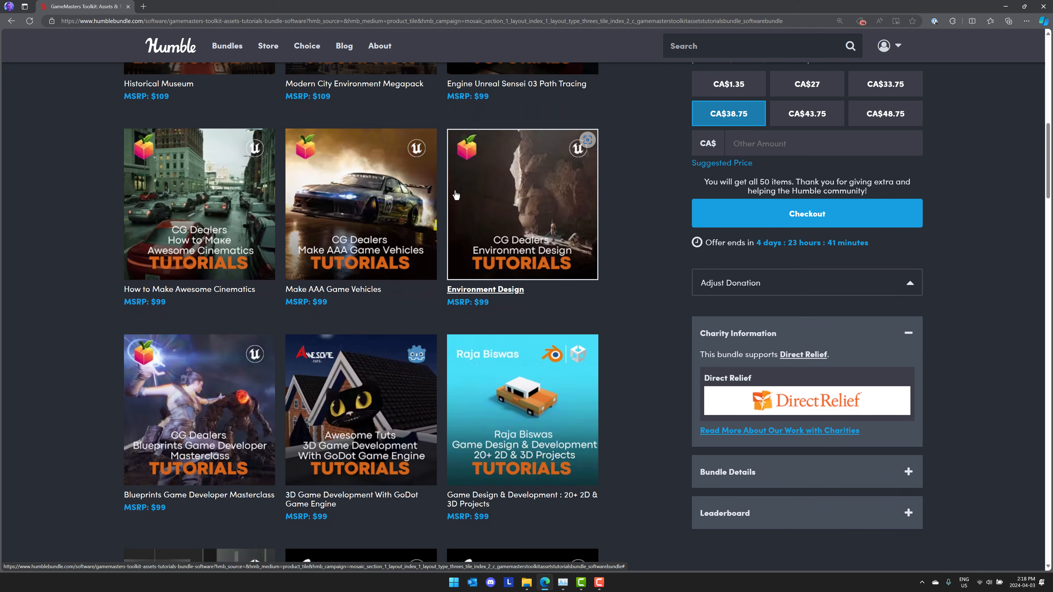
pyautogui.scroll(-17, 456, 195)
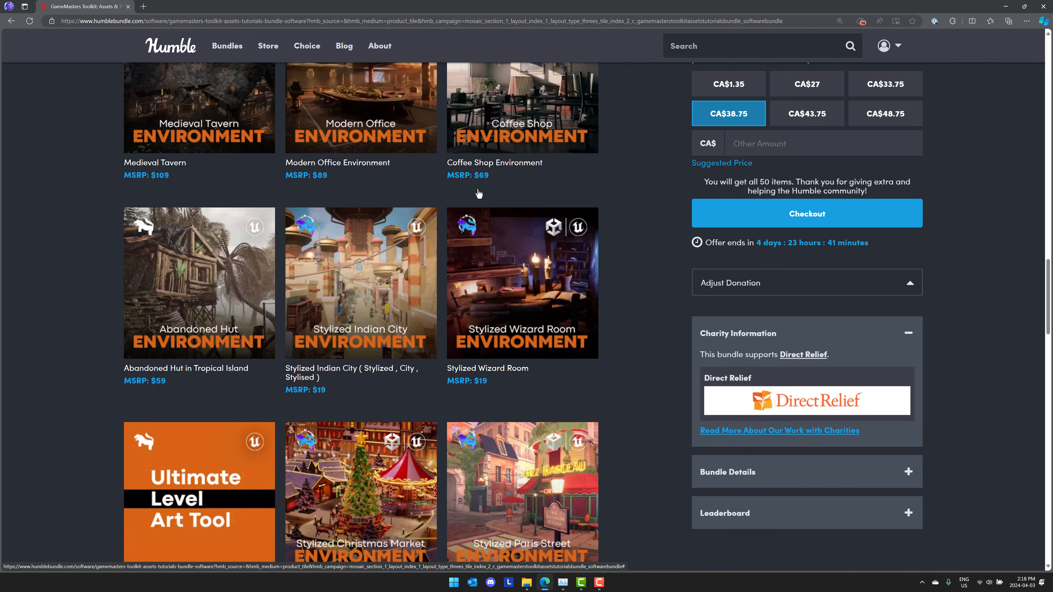
pyautogui.scroll(-6, 478, 191)
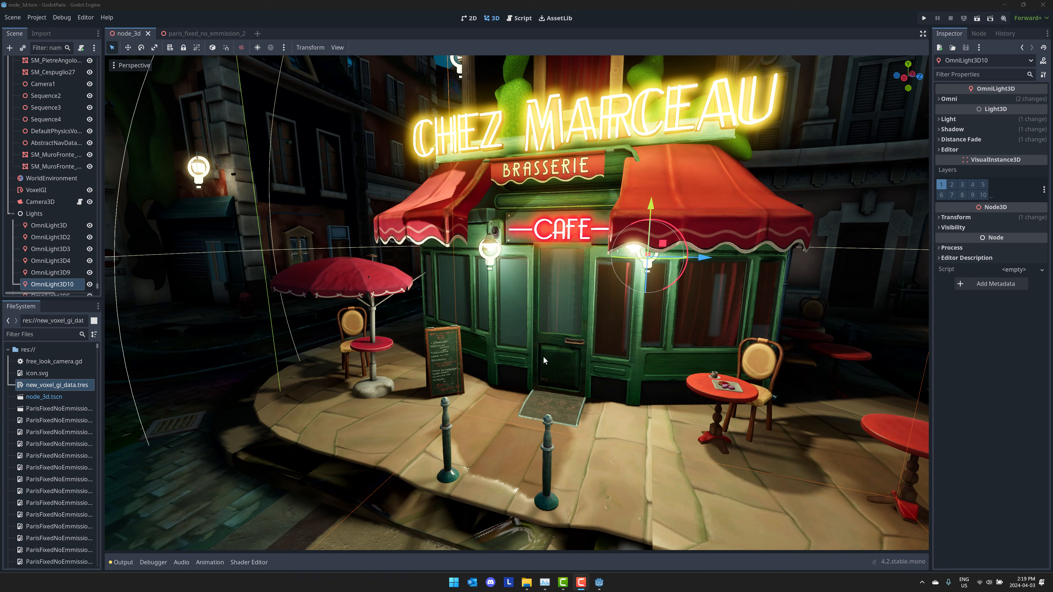
# Step: In Godot's café scene, move OmniLight3D10 about -0.216 along Z beside the door
pyautogui.press('s')
pyautogui.moveTo(543, 356)
pyautogui.mouseDown(button='right')
pyautogui.moveTo(574, 338)
pyautogui.moveTo(548, 339)
pyautogui.mouseUp(button='right')
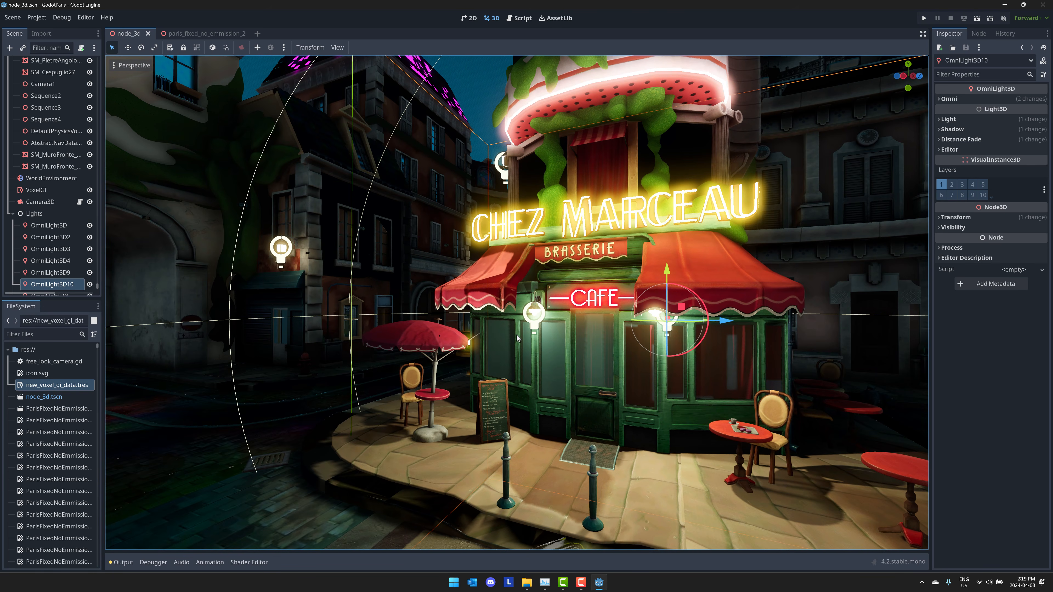
pyautogui.click(532, 327)
pyautogui.click(664, 328)
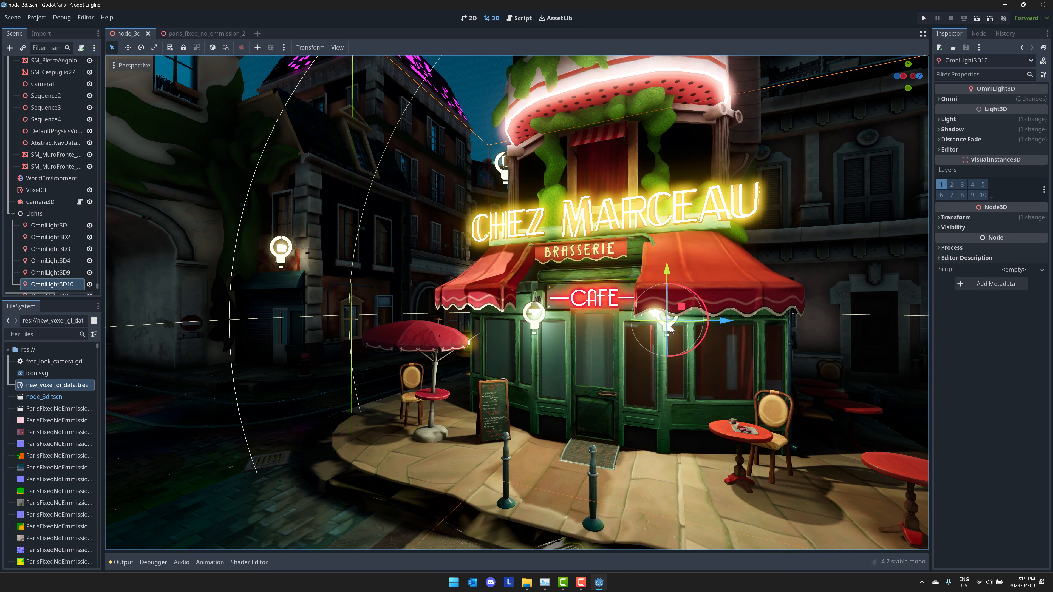
pyautogui.moveTo(714, 322)
pyautogui.mouseDown()
pyautogui.moveTo(847, 328)
pyautogui.moveTo(707, 319)
pyautogui.mouseUp()
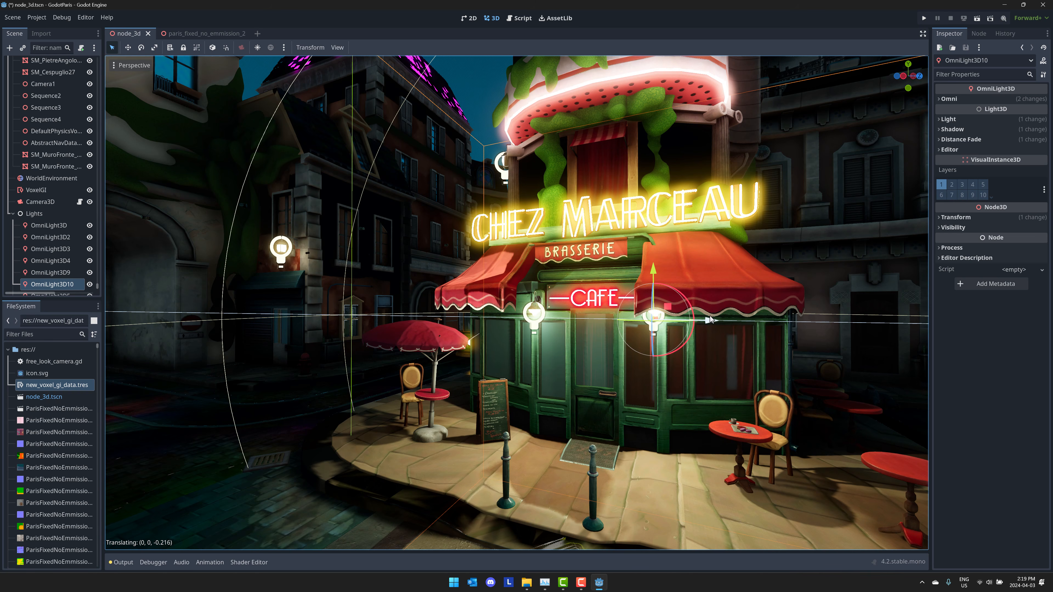
# Step: Inspect the lit café front and its neon signs from several distances and angles
pyautogui.moveTo(538, 414); pyautogui.dragTo(572, 441, button='right')
pyautogui.press('s')
pyautogui.press('w')
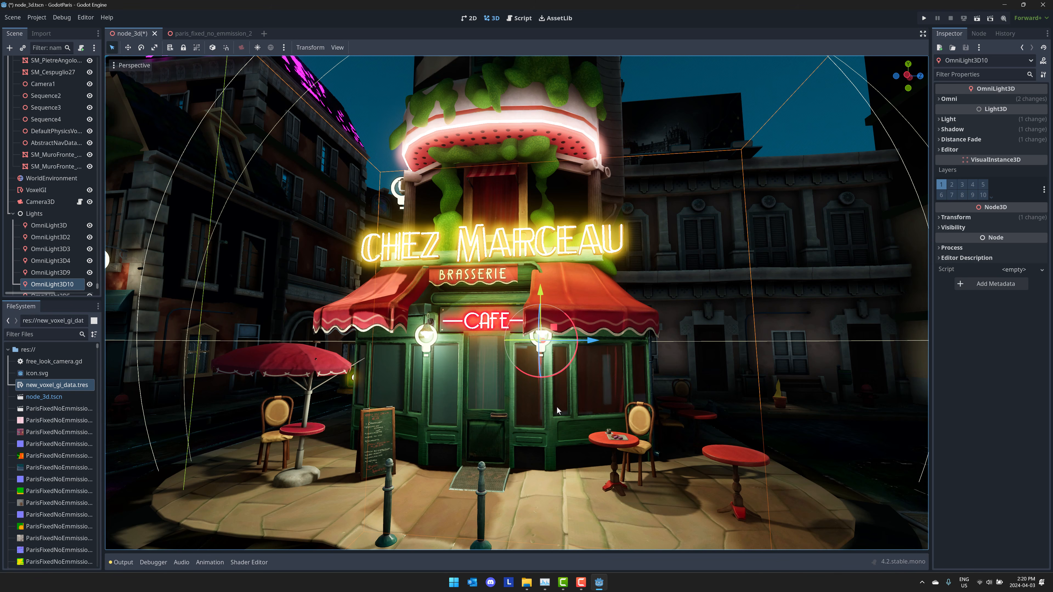
pyautogui.moveTo(557, 411); pyautogui.dragTo(671, 394, button='right')
pyautogui.press('w')
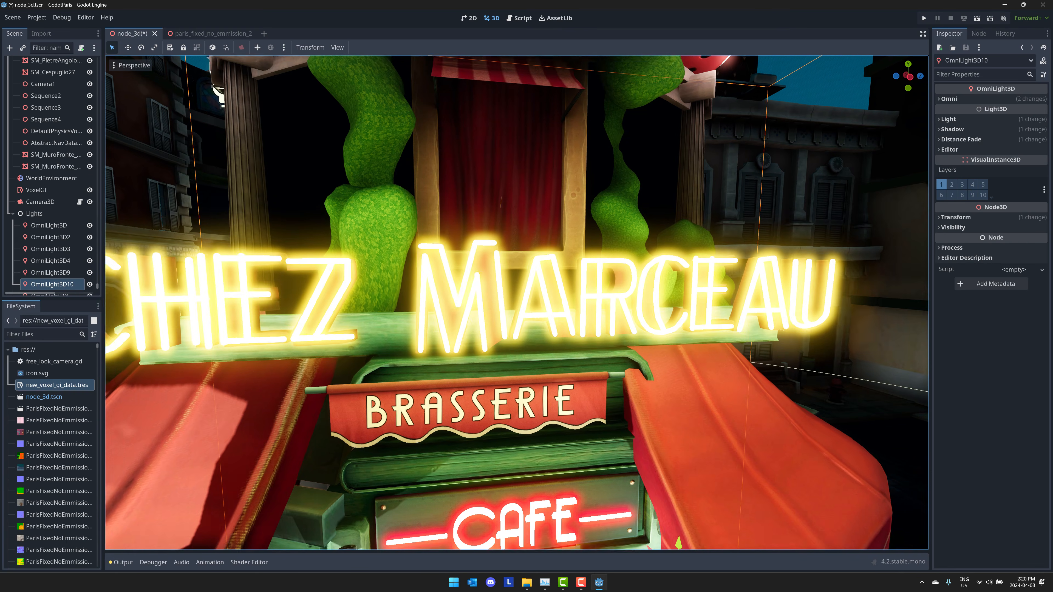
pyautogui.press('s')
pyautogui.moveTo(464, 390); pyautogui.dragTo(446, 394, button='right')
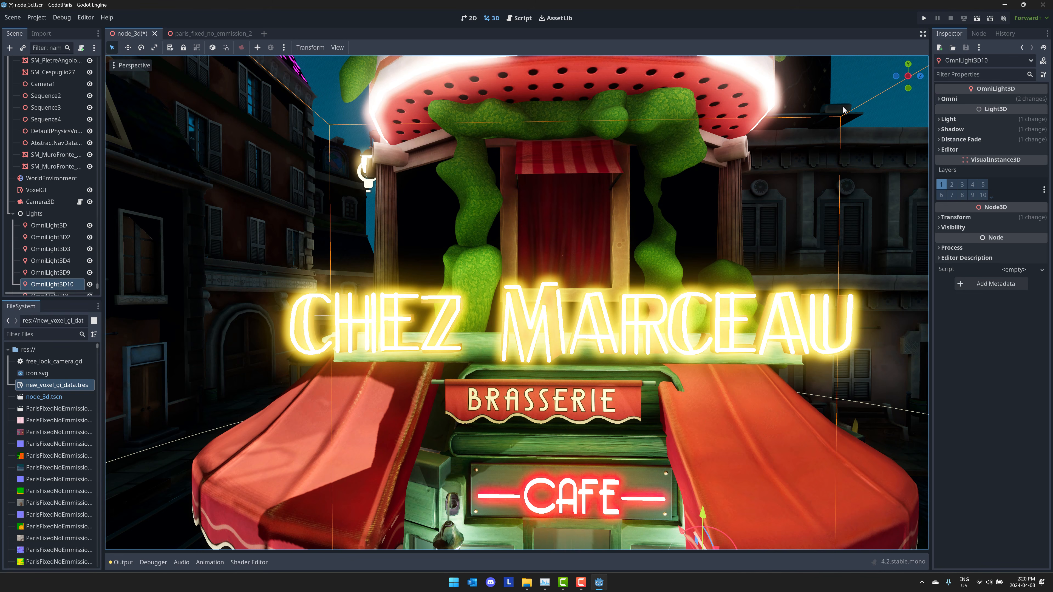
# Step: Run the GodotParis project and maximize the game window
pyautogui.click(924, 20)
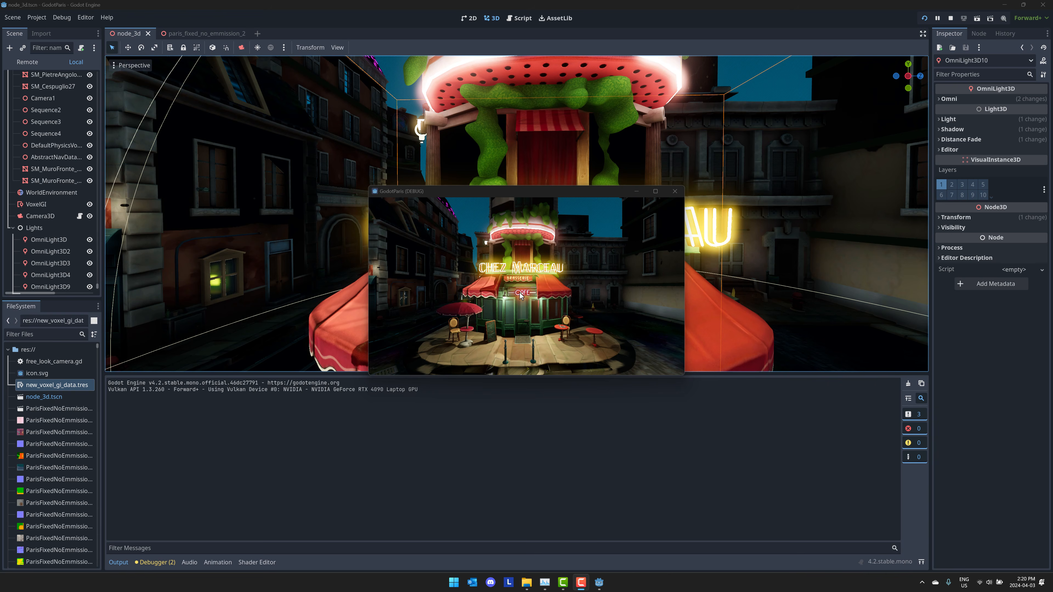
pyautogui.doubleClick(606, 191)
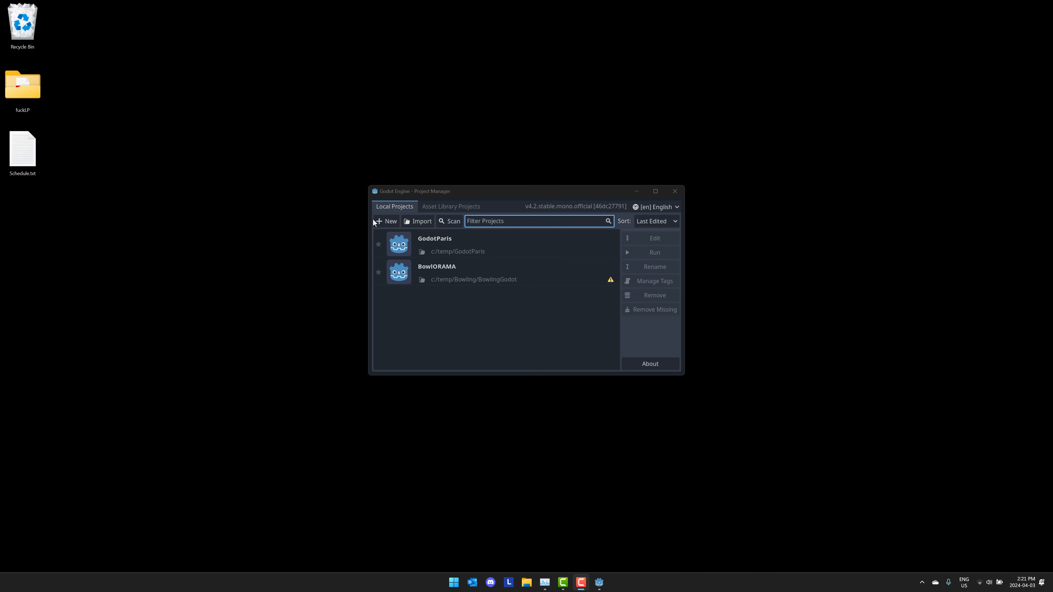
# Step: Start a new Godot project and set its project path to c:/temp
pyautogui.click(386, 220)
pyautogui.click(485, 255)
pyautogui.hotkey('ctrl', 'a')
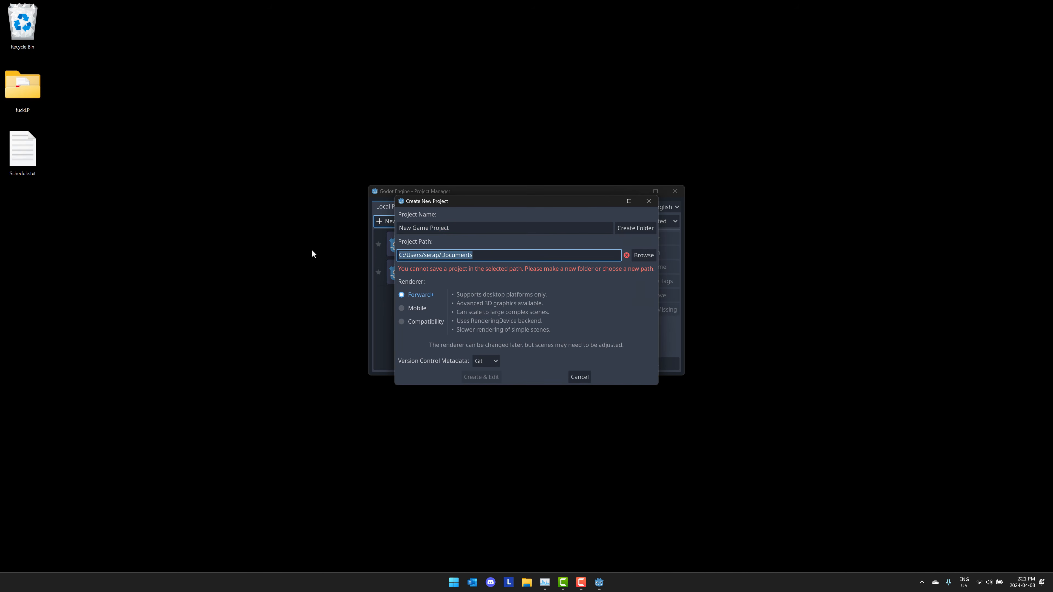
pyautogui.write('c:/temp')
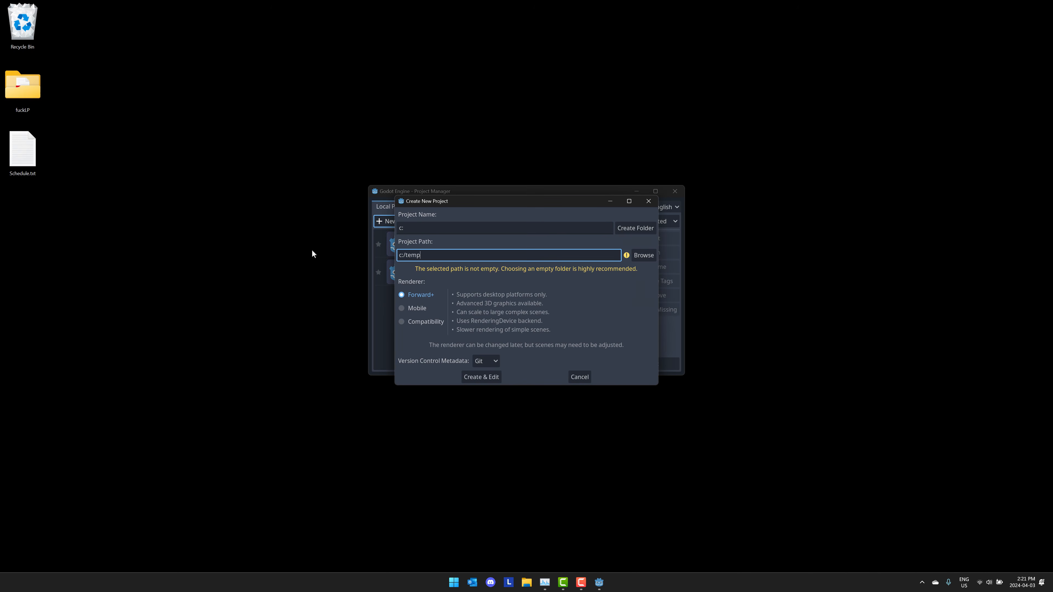
# Step: Name the project BonneParis with its own folder, and create it with version control metadata set to None
pyautogui.click(555, 226)
pyautogui.hotkey('ctrl', 'a')
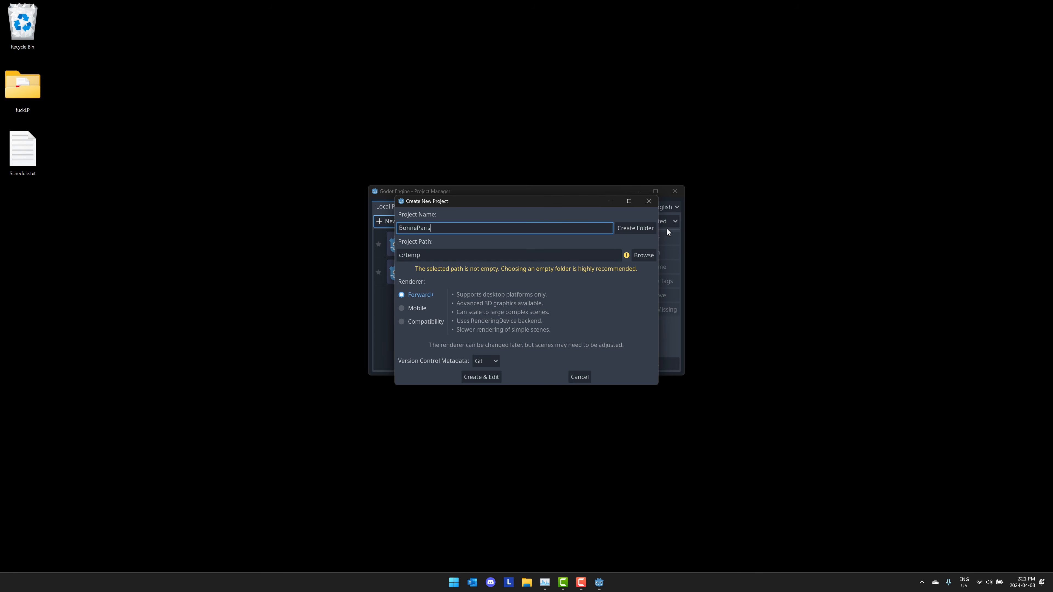
pyautogui.click(645, 228)
pyautogui.click(495, 361)
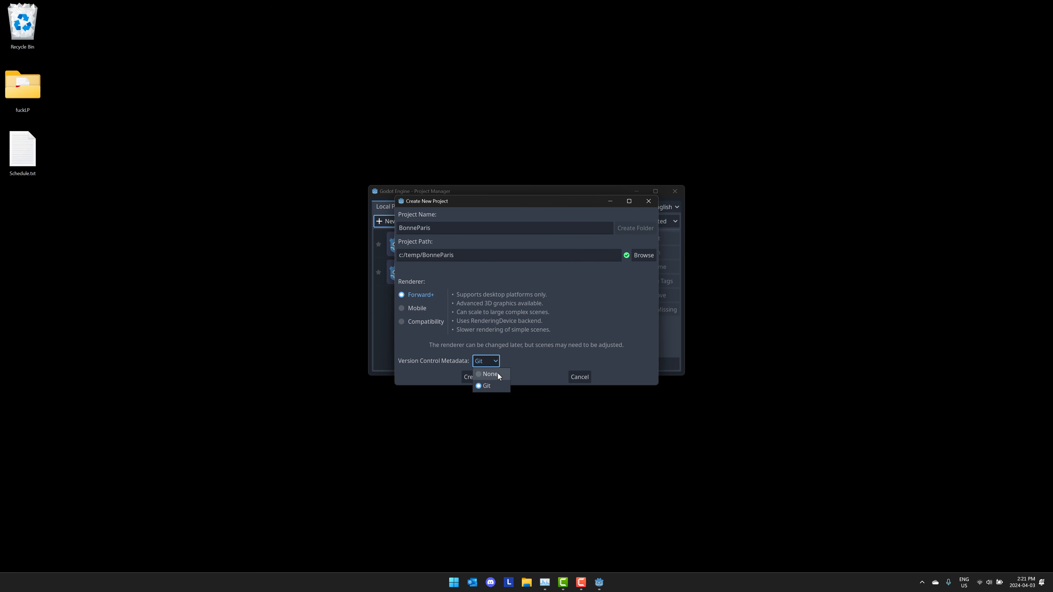
pyautogui.click(482, 376)
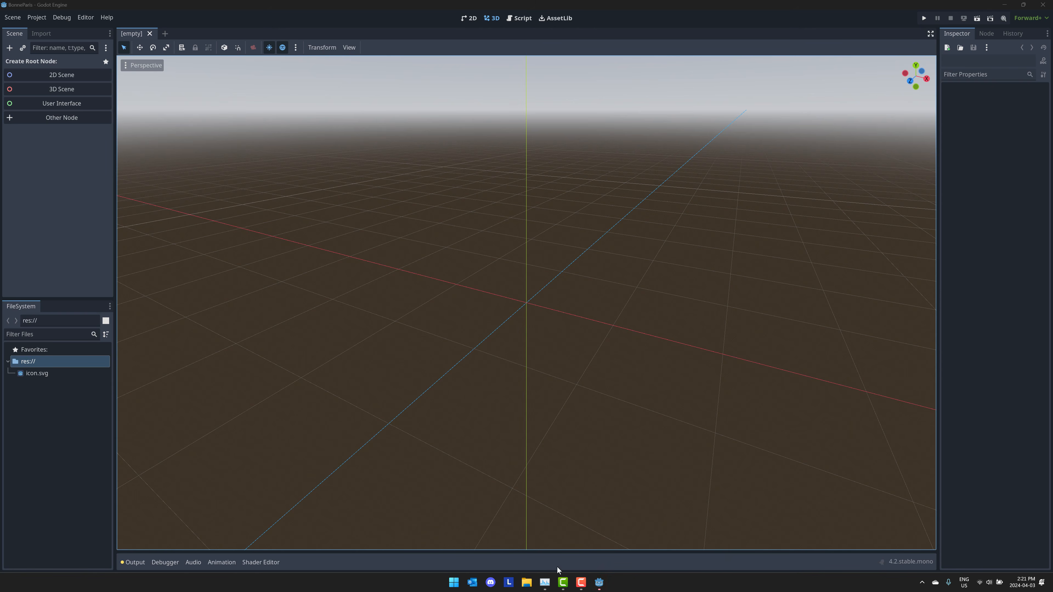
# Step: Import ParisFixedNoEmmission.glb from the C:\temp folder into the BonneParis project's res:// folder
pyautogui.click(527, 582)
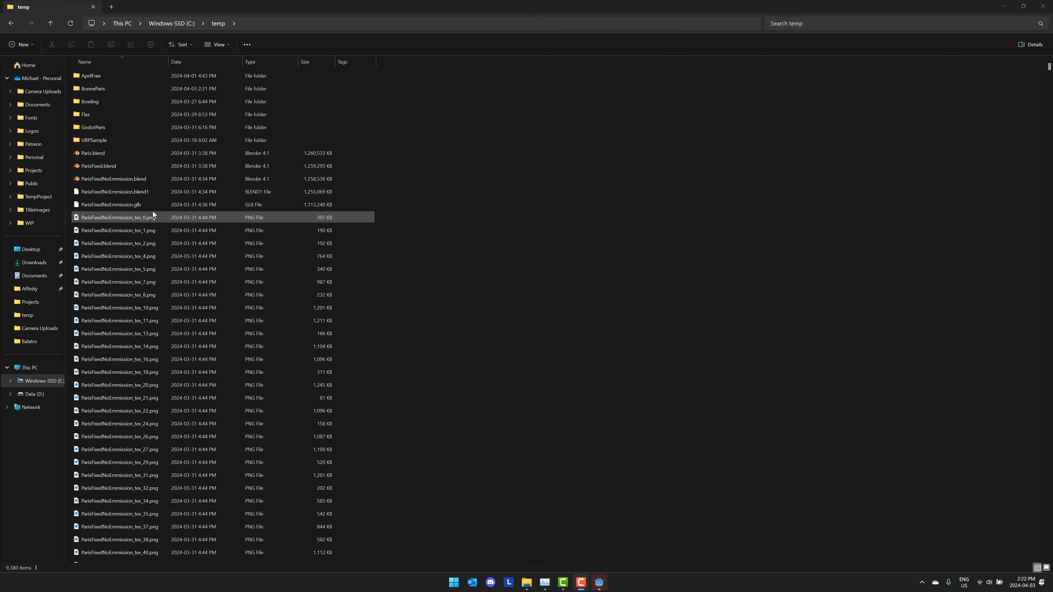
pyautogui.click(124, 204)
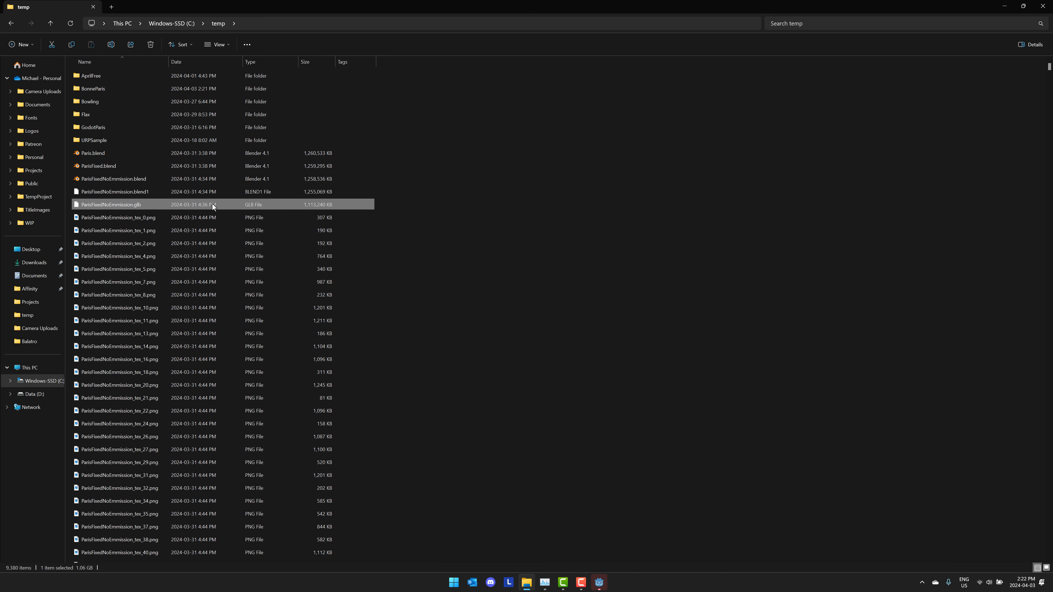
pyautogui.moveTo(212, 206); pyautogui.dragTo(36, 464)
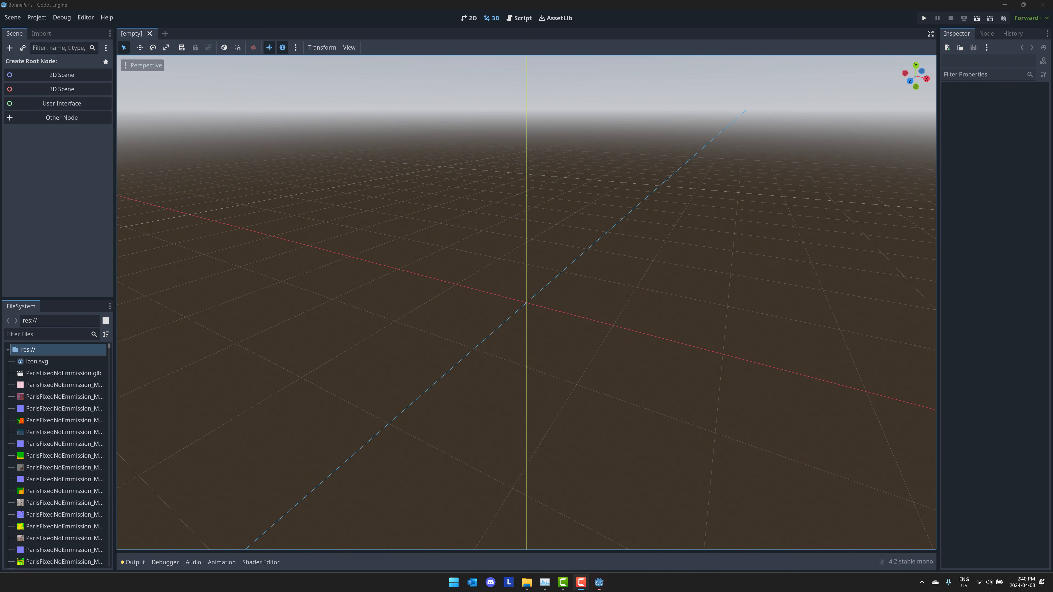
# Step: Create a 3D scene root node and add ParisFixedNoEmmission.glb to it as a child instance
pyautogui.click(63, 90)
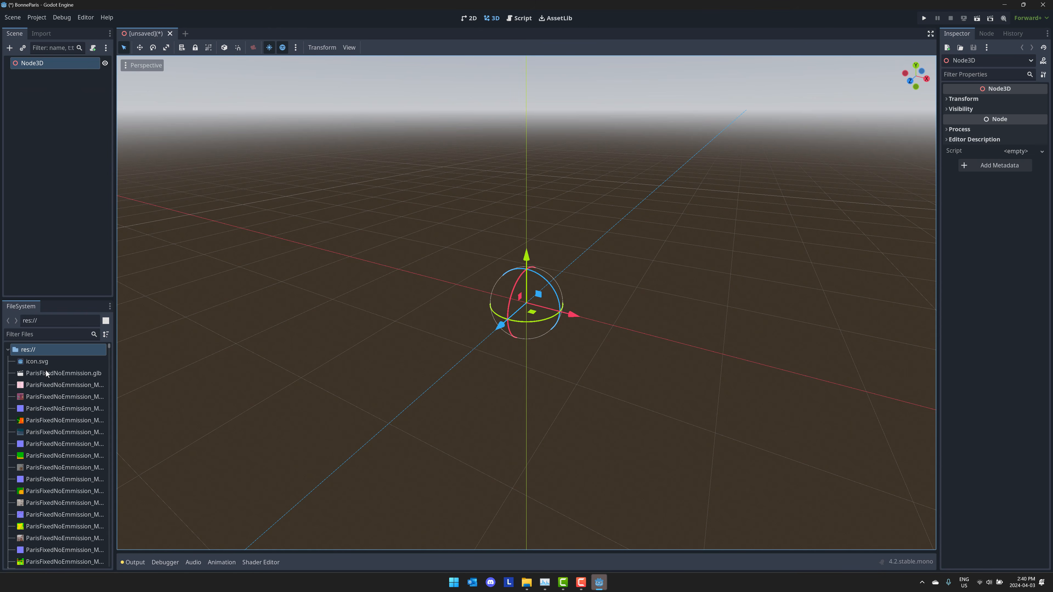
pyautogui.click(52, 374)
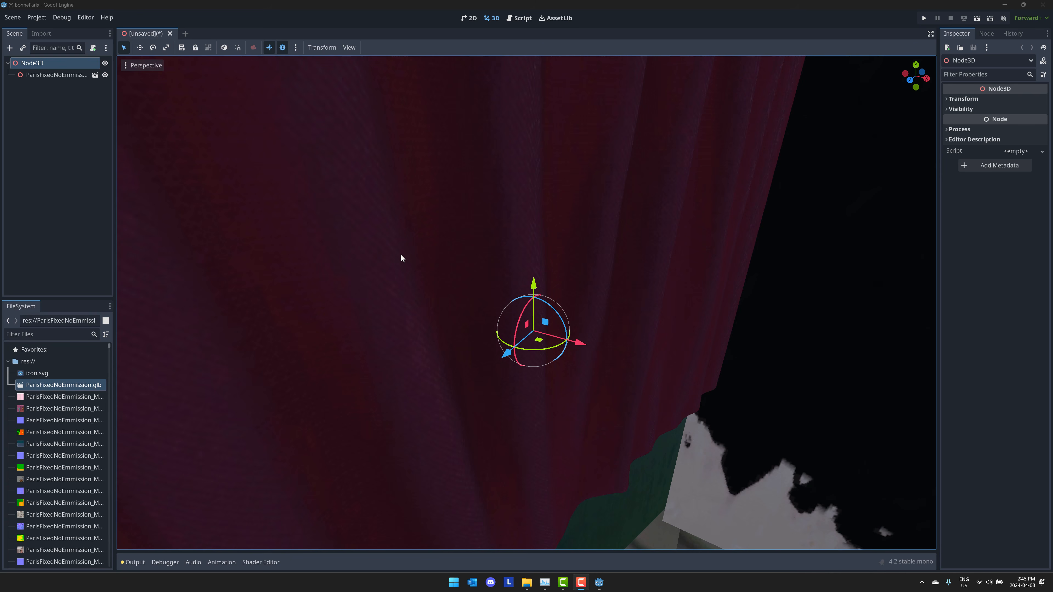
# Step: Set the x and z position of the imported ParisFixedNoEmmission node to 0
pyautogui.moveTo(445, 264); pyautogui.dragTo(671, 263, button='right')
pyautogui.press('s')
pyautogui.press('w')
pyautogui.press('s')
pyautogui.press('s')
pyautogui.press('w')
pyautogui.click(63, 75)
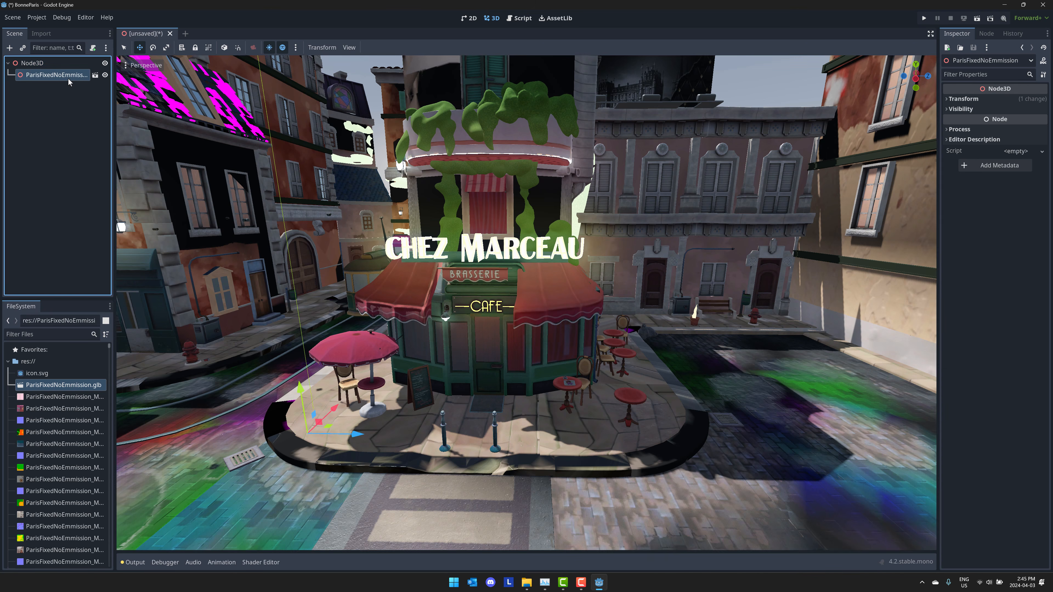
pyautogui.click(962, 100)
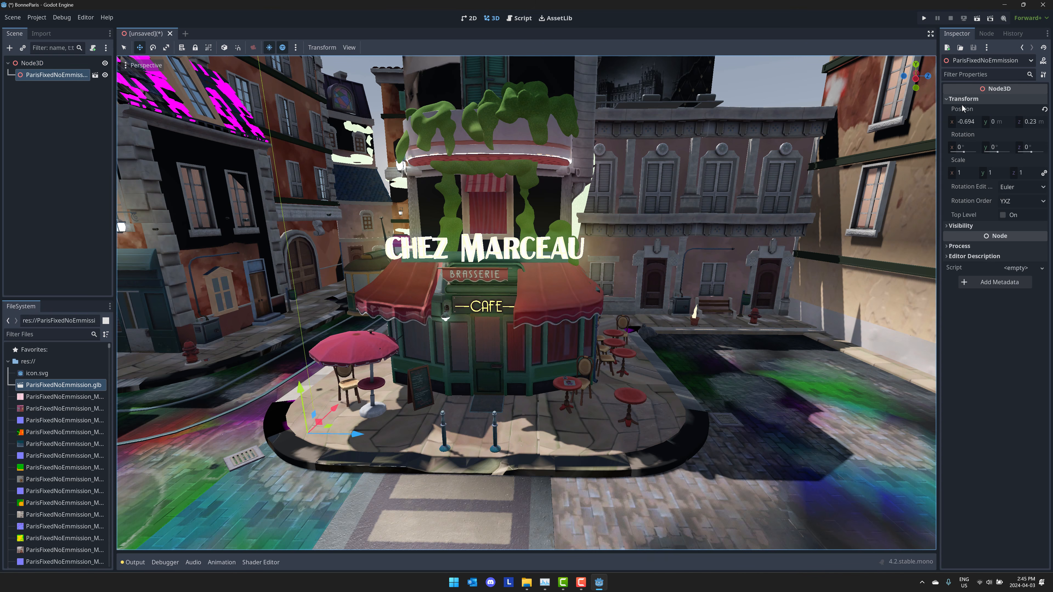
pyautogui.click(962, 121)
pyautogui.write('0')
pyautogui.press('Tab')
pyautogui.press('Tab')
pyautogui.write('0')
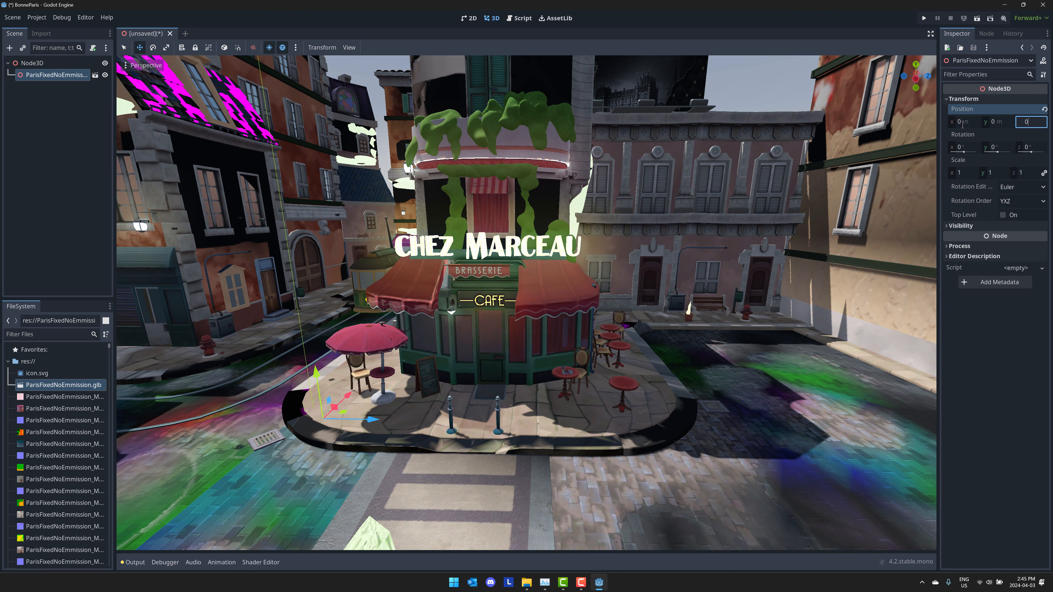
pyautogui.press('Return')
# Step: Turn off the viewport's preview environment and preview sunlight
pyautogui.moveTo(676, 357)
pyautogui.mouseDown(button='right')
pyautogui.moveTo(563, 349)
pyautogui.moveTo(668, 371)
pyautogui.moveTo(659, 355)
pyautogui.moveTo(658, 365)
pyautogui.mouseUp(button='right')
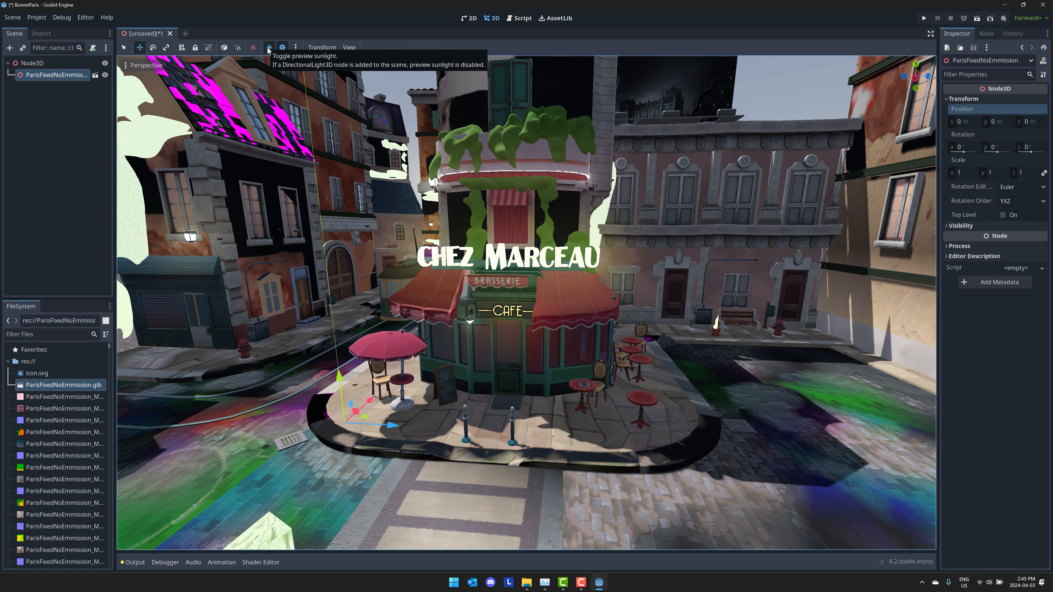
pyautogui.click(283, 48)
pyautogui.click(283, 48)
pyautogui.click(283, 48)
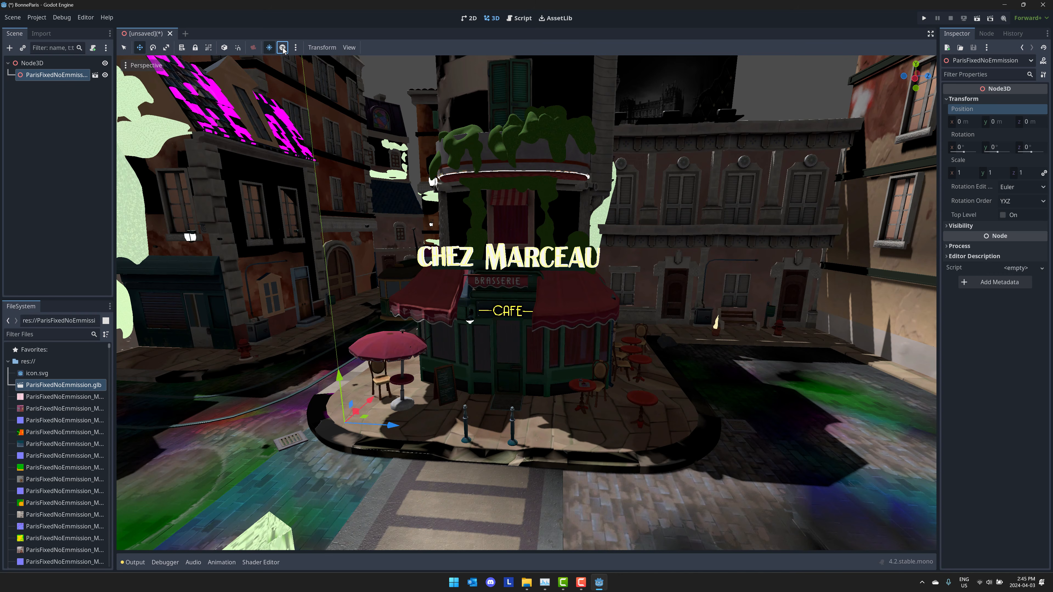
pyautogui.click(283, 47)
pyautogui.click(283, 48)
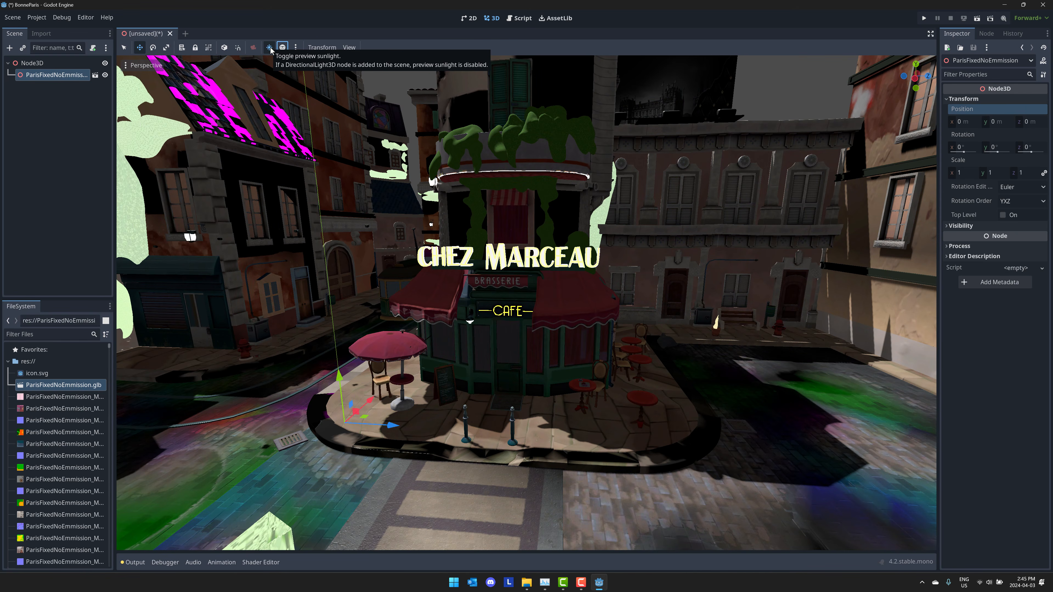
pyautogui.click(270, 48)
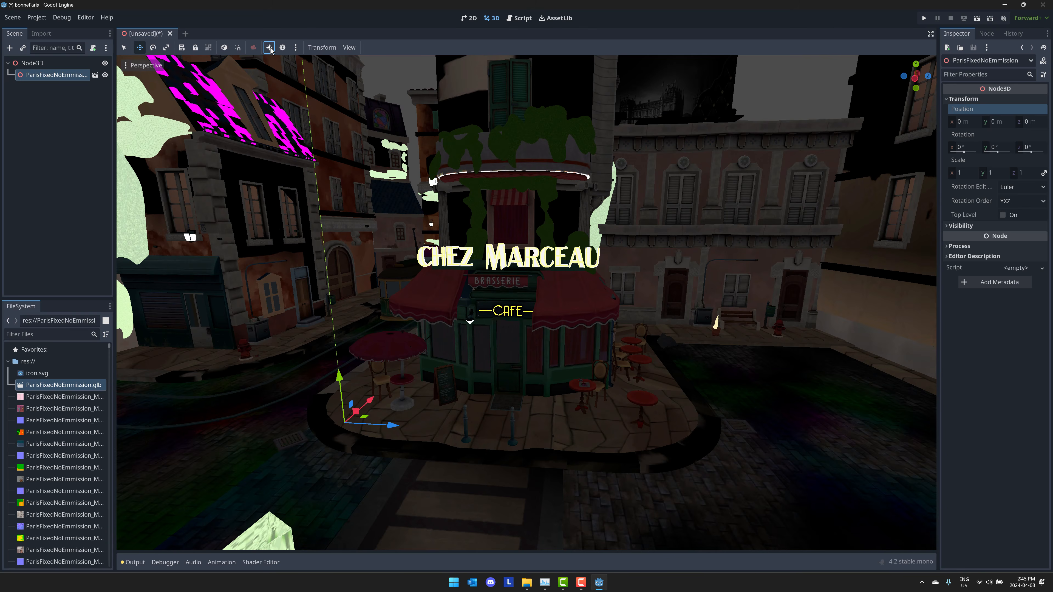
# Step: Examine the unlit street's buildings, roofs, trees and vines for materials that glow or render incorrectly
pyautogui.moveTo(626, 230)
pyautogui.mouseDown(button='right')
pyautogui.moveTo(513, 232)
pyautogui.moveTo(647, 233)
pyautogui.moveTo(623, 217)
pyautogui.moveTo(623, 233)
pyautogui.moveTo(610, 209)
pyautogui.moveTo(627, 223)
pyautogui.mouseUp(button='right')
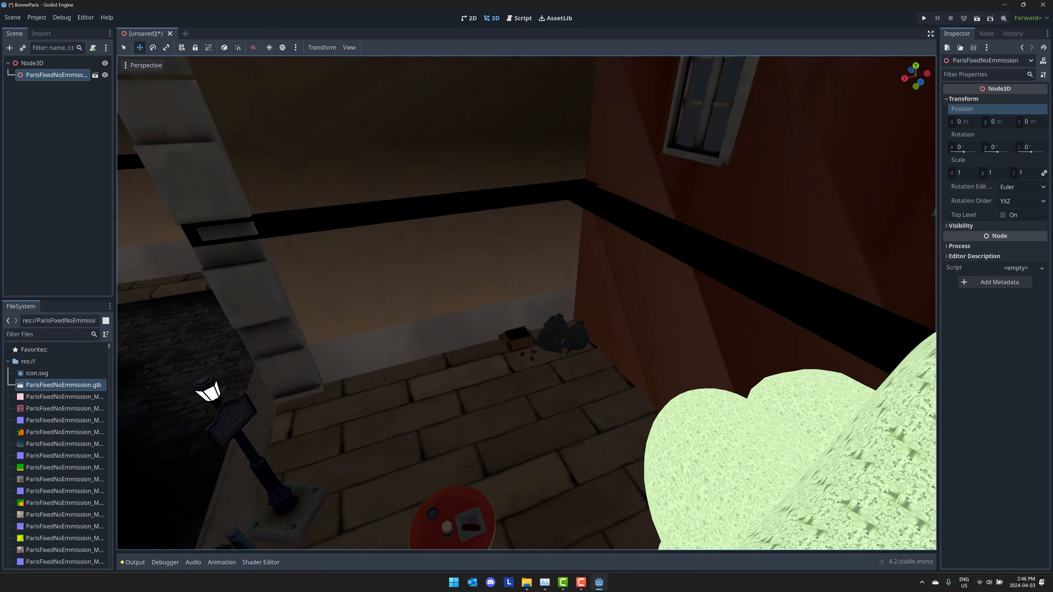
pyautogui.moveTo(580, 265); pyautogui.dragTo(522, 251, button='right')
pyautogui.press('w')
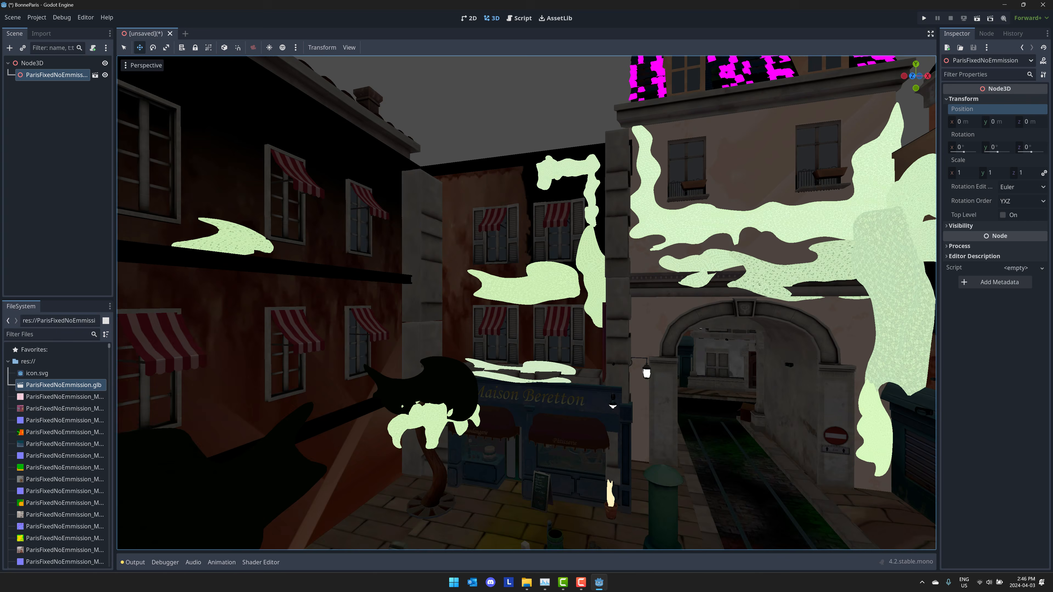
pyautogui.press('w')
pyautogui.moveTo(526, 302); pyautogui.dragTo(622, 277, button='right')
pyautogui.press('s')
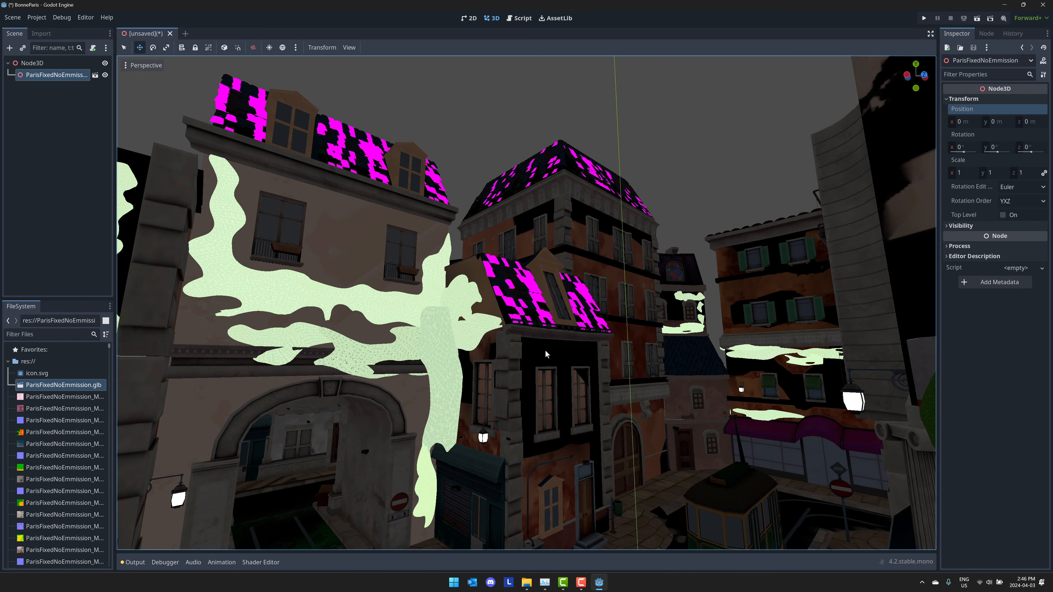
pyautogui.moveTo(519, 297); pyautogui.dragTo(887, 331, button='right')
pyautogui.press('w')
pyautogui.press('s')
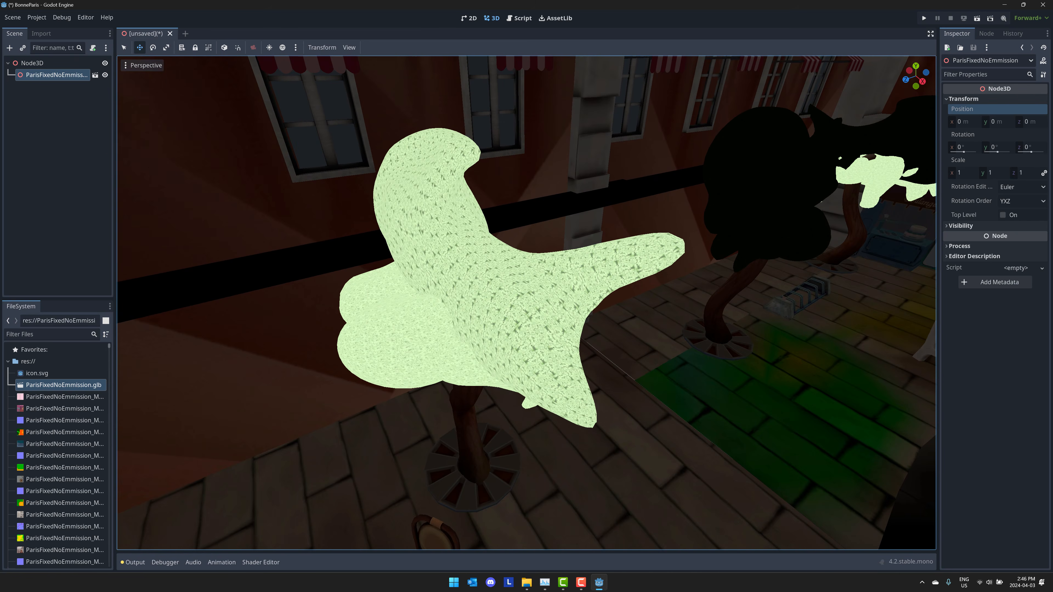
# Step: Enable editable children on the ParisFixedNoEmmission instance
pyautogui.rightClick(34, 79)
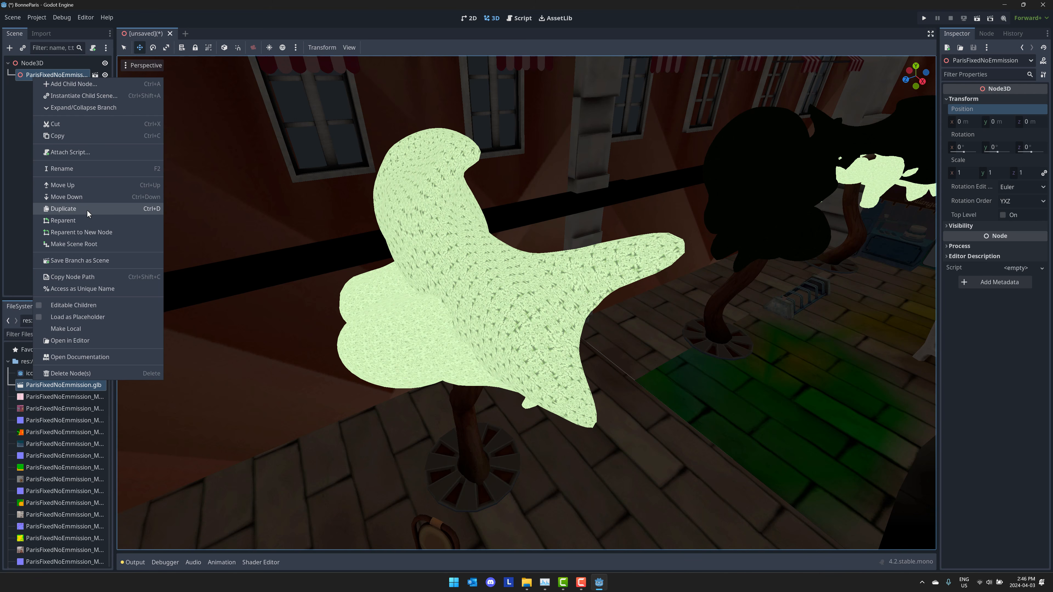
pyautogui.click(67, 305)
pyautogui.scroll(-1, 49, 121)
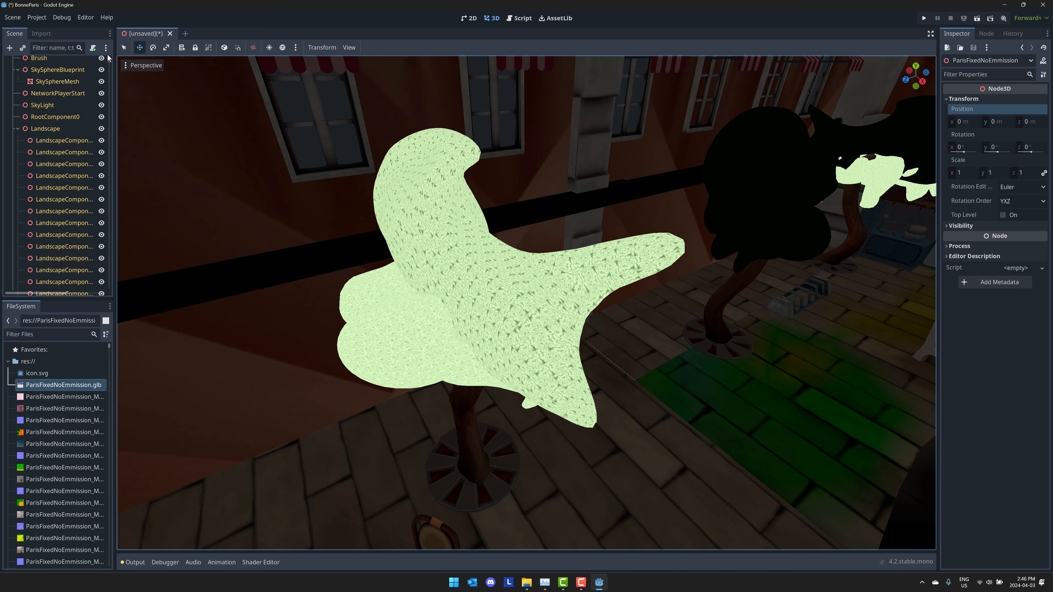
# Step: Select the glowing bush mesh SM_Cespuglio3_LP5 on the nearest tree and make its mesh resource unique
pyautogui.click(123, 47)
pyautogui.click(487, 291)
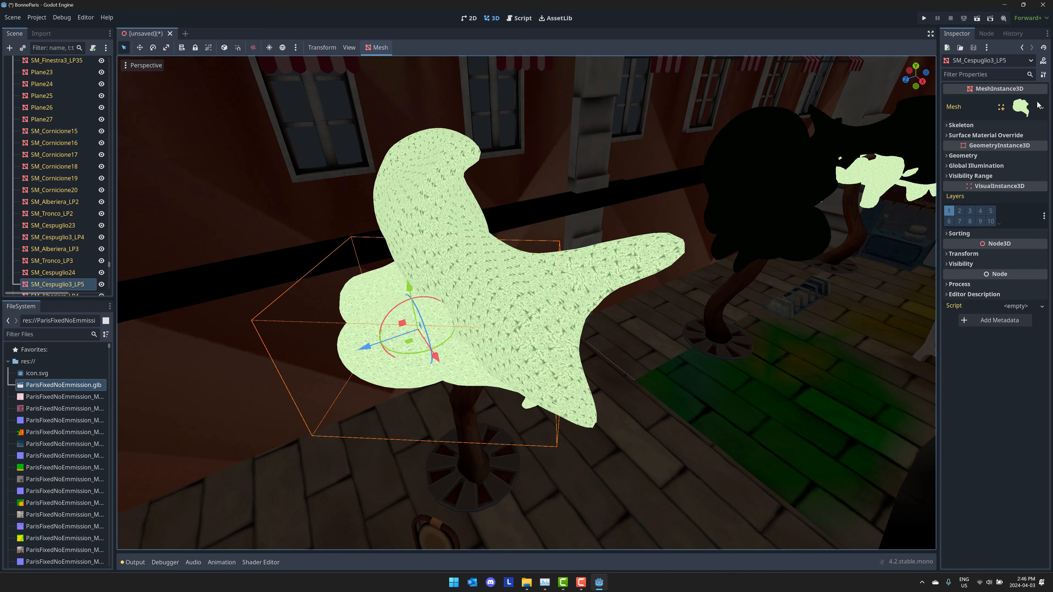
pyautogui.click(1028, 111)
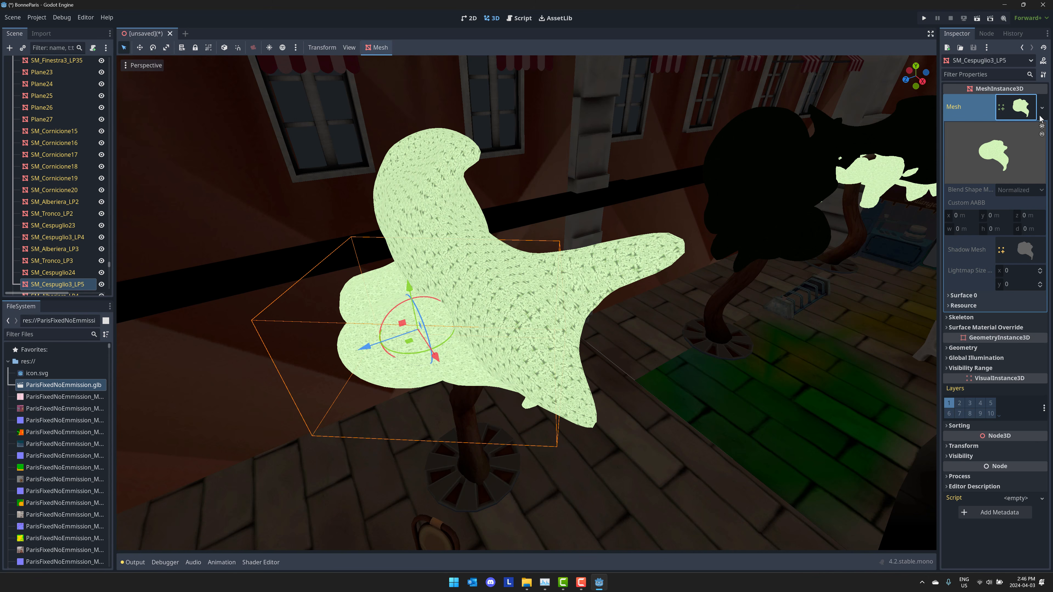
pyautogui.rightClick(1025, 108)
pyautogui.click(1001, 339)
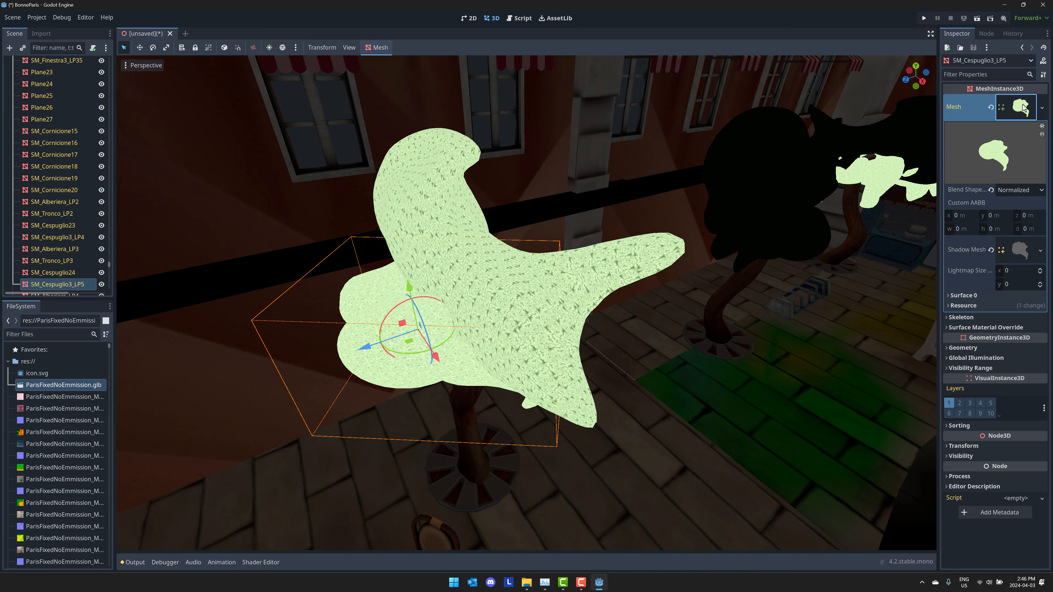
# Step: Make the Surface 0 material of SM_Cespuglio3_LP5 unique and disable its emission
pyautogui.click(964, 295)
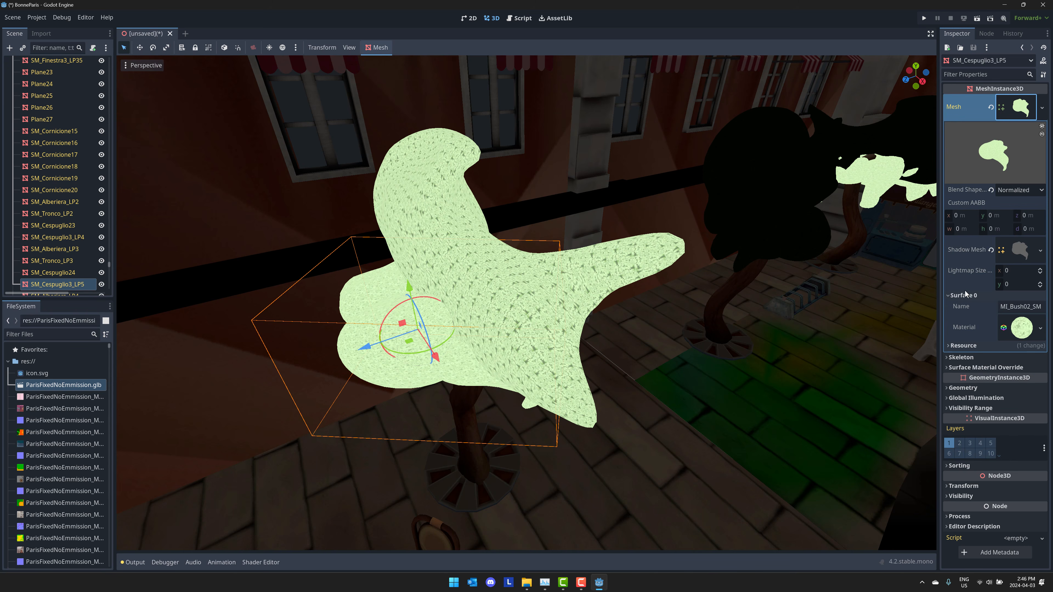
pyautogui.click(1016, 330)
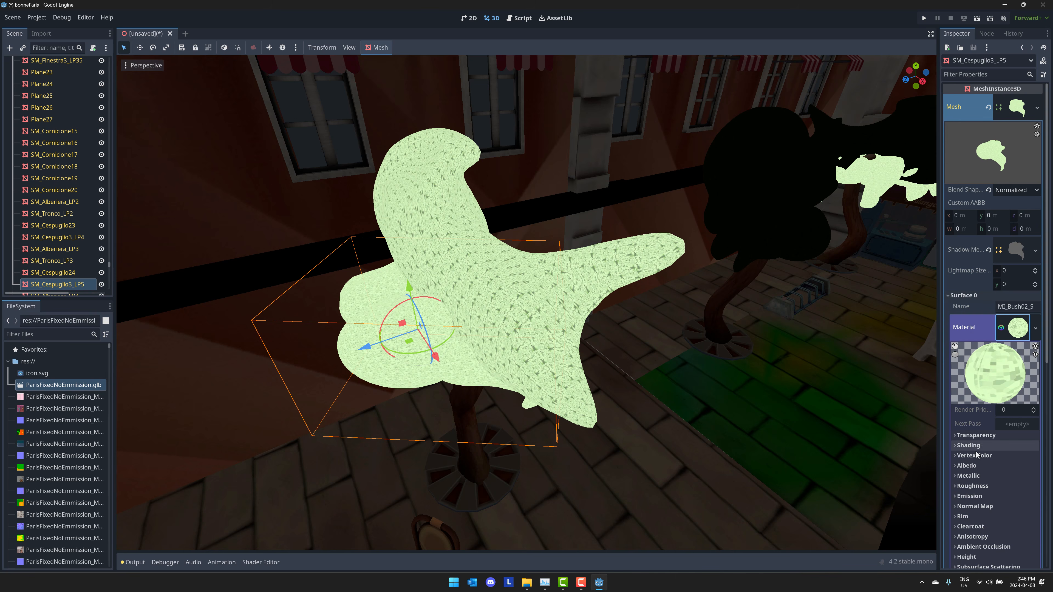
pyautogui.click(968, 496)
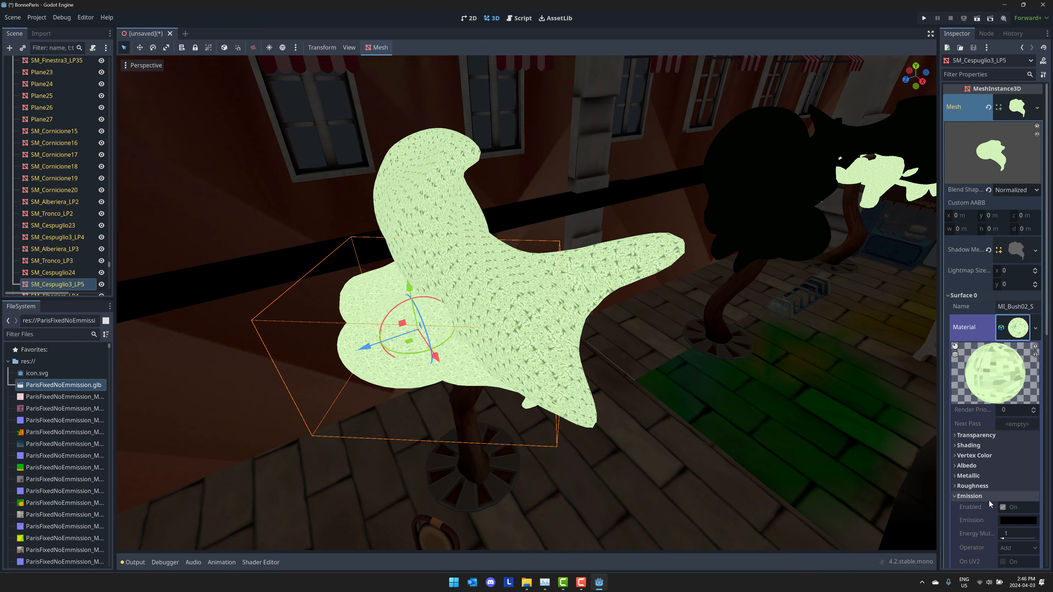
pyautogui.click(1001, 508)
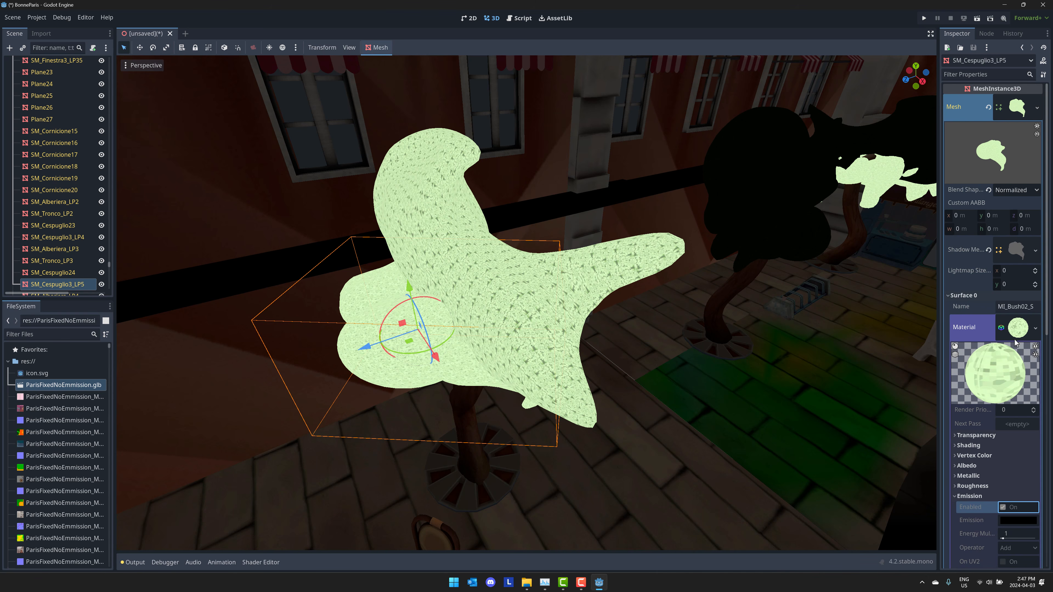
pyautogui.rightClick(1016, 327)
pyautogui.click(996, 418)
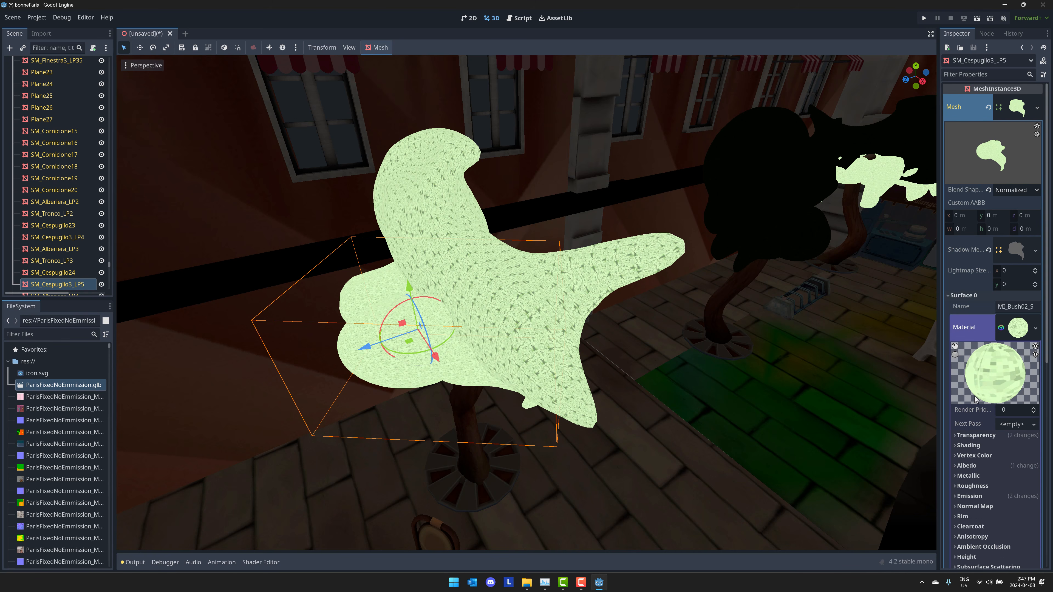
pyautogui.click(962, 496)
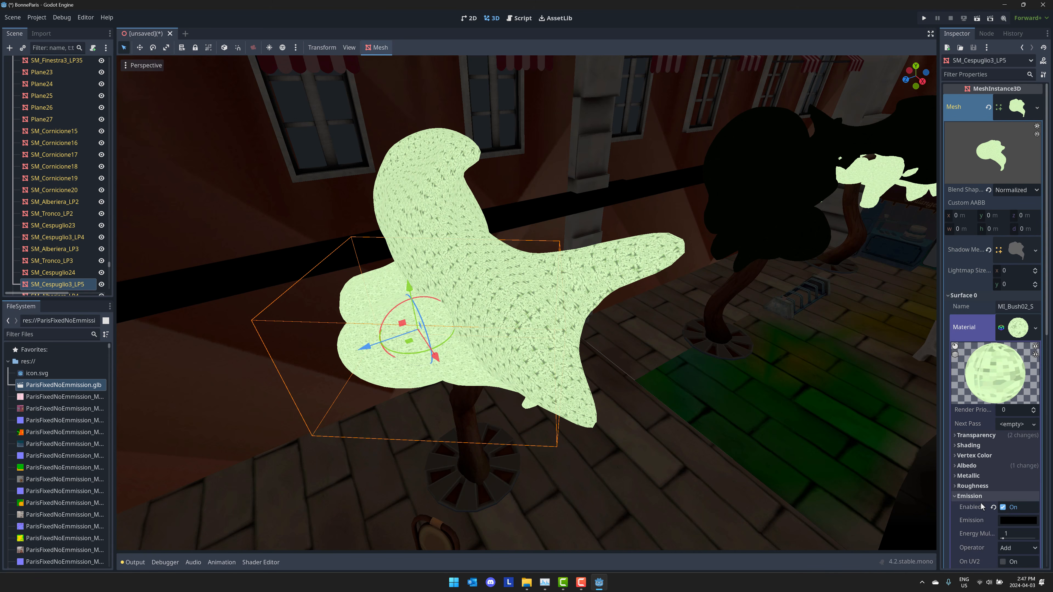
pyautogui.click(1002, 507)
# Step: Select the adjoining bush SM_Cespuglio24 and recursively make its mesh unique, including the shadow mesh
pyautogui.click(529, 303)
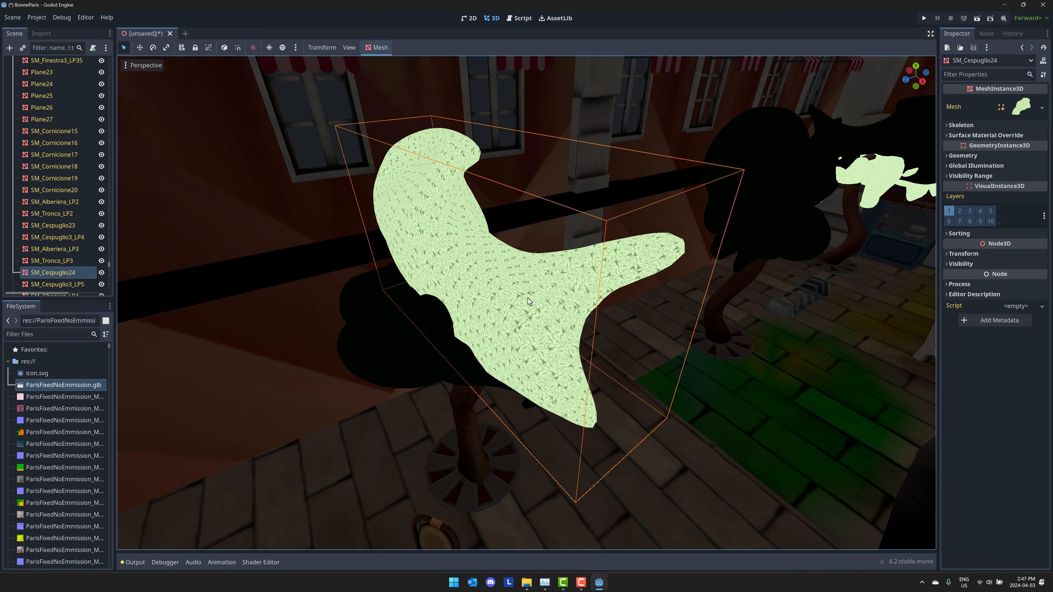
pyautogui.click(1020, 108)
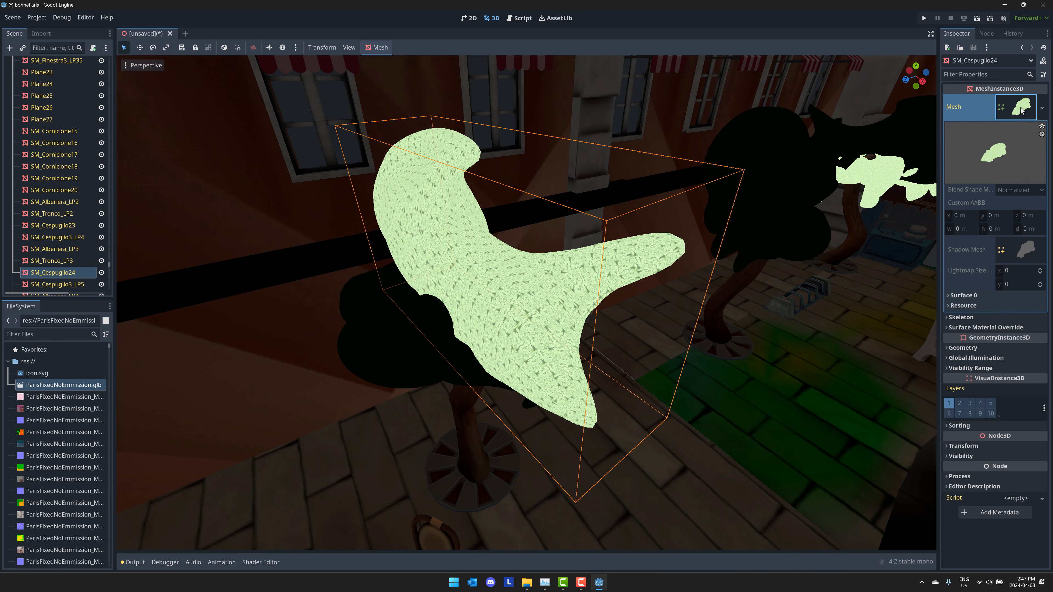
pyautogui.click(963, 296)
pyautogui.click(1037, 107)
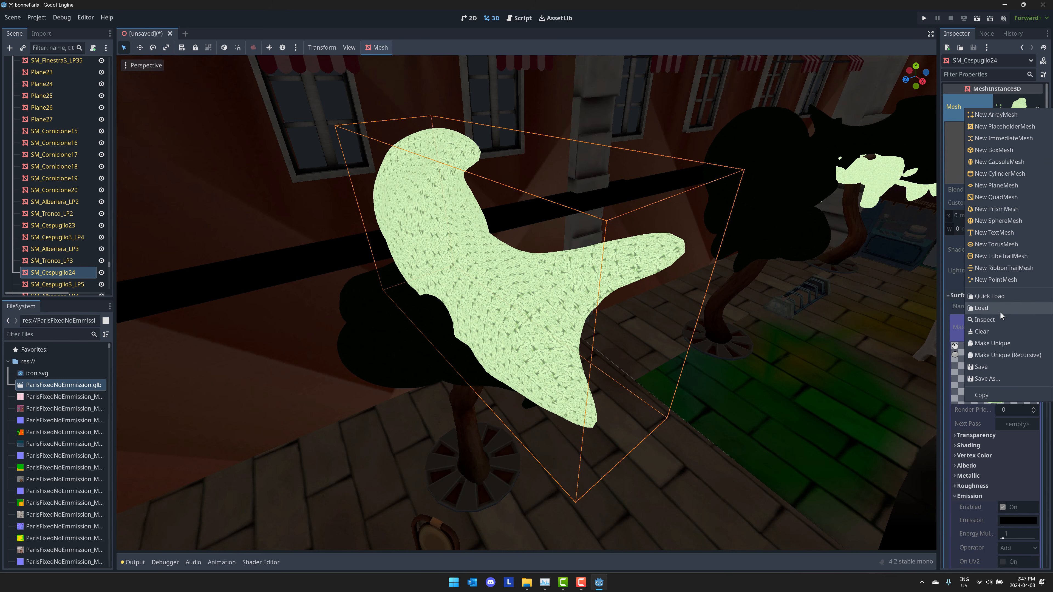
pyautogui.click(1007, 356)
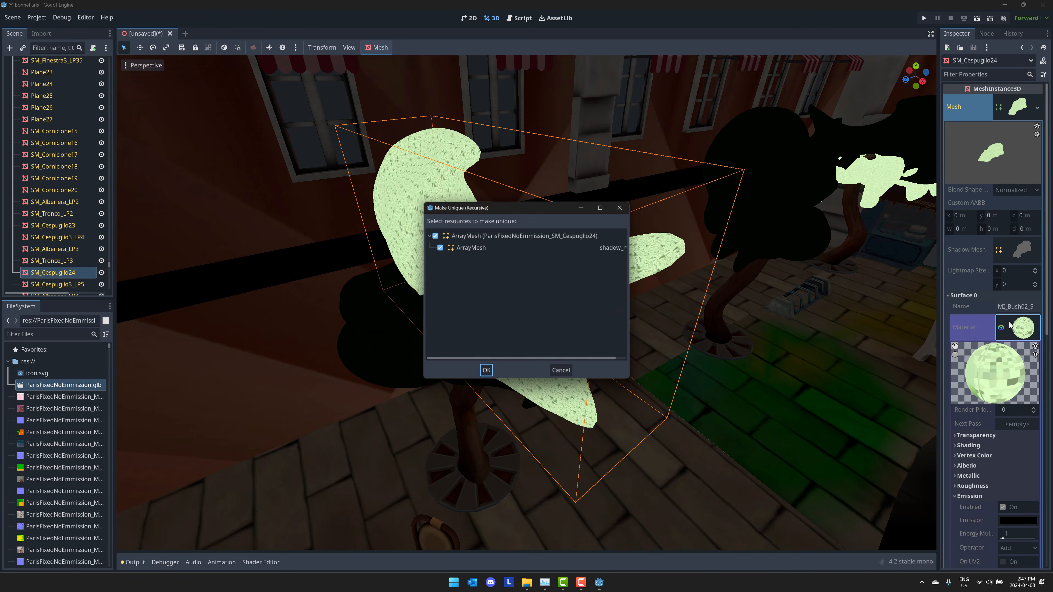
pyautogui.click(487, 370)
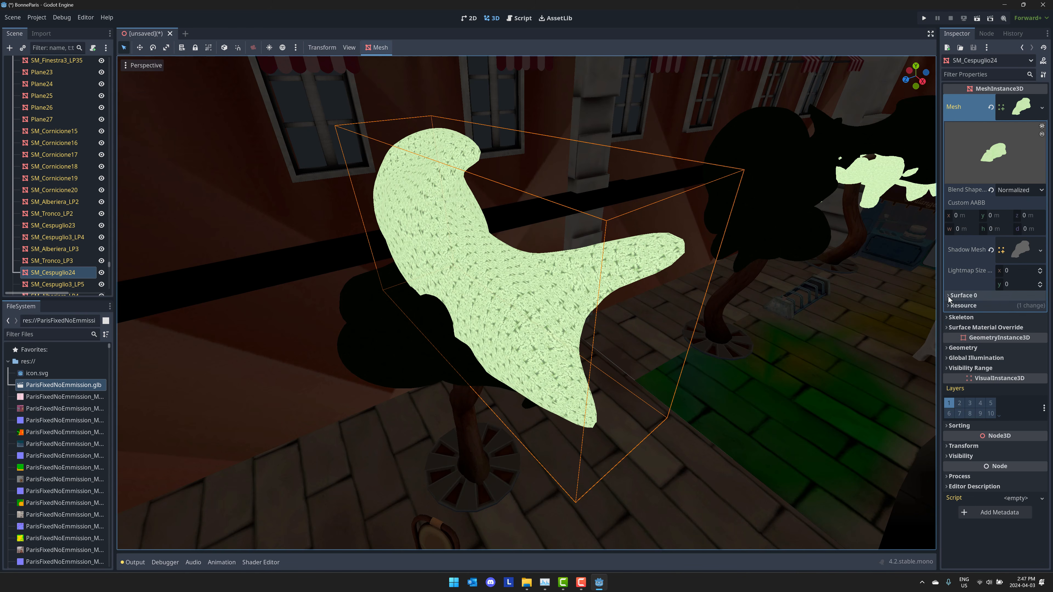
# Step: Make the Surface 0 material of SM_Cespuglio24 unique and disable its emission
pyautogui.click(966, 295)
pyautogui.rightClick(1026, 328)
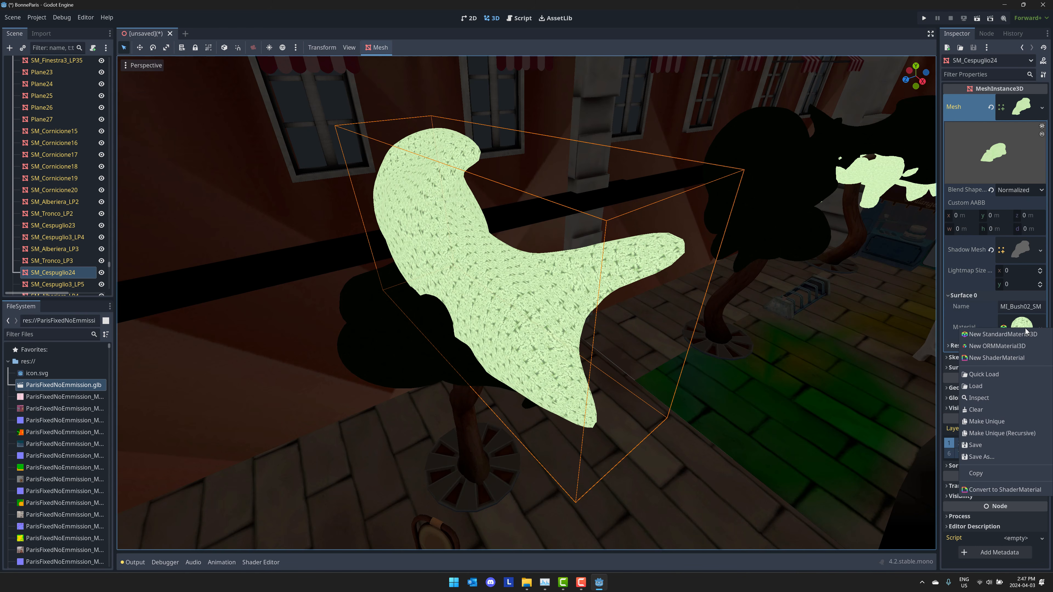
pyautogui.click(995, 423)
pyautogui.click(1012, 337)
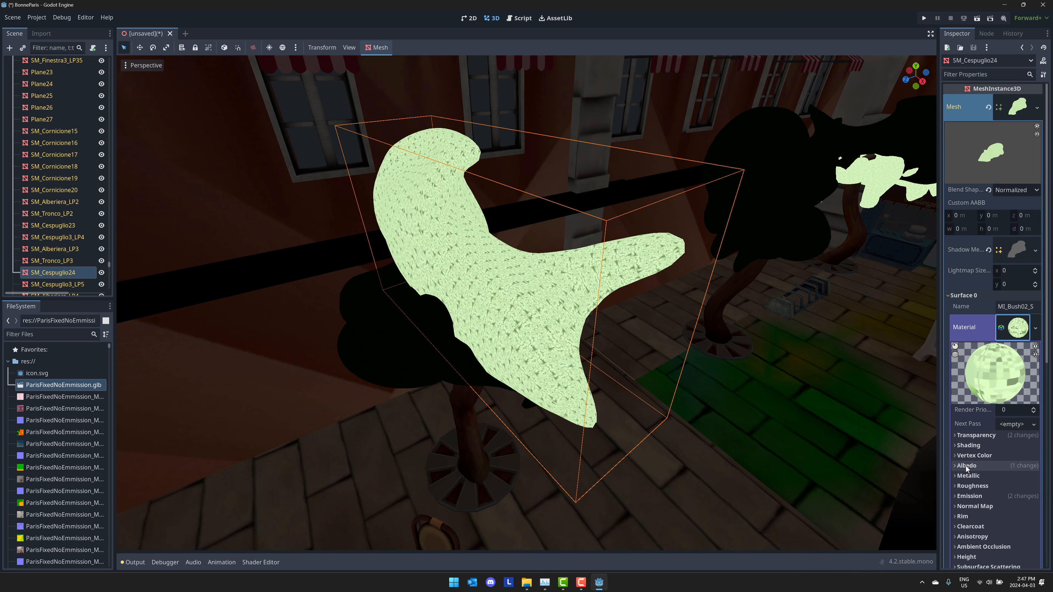
pyautogui.click(958, 496)
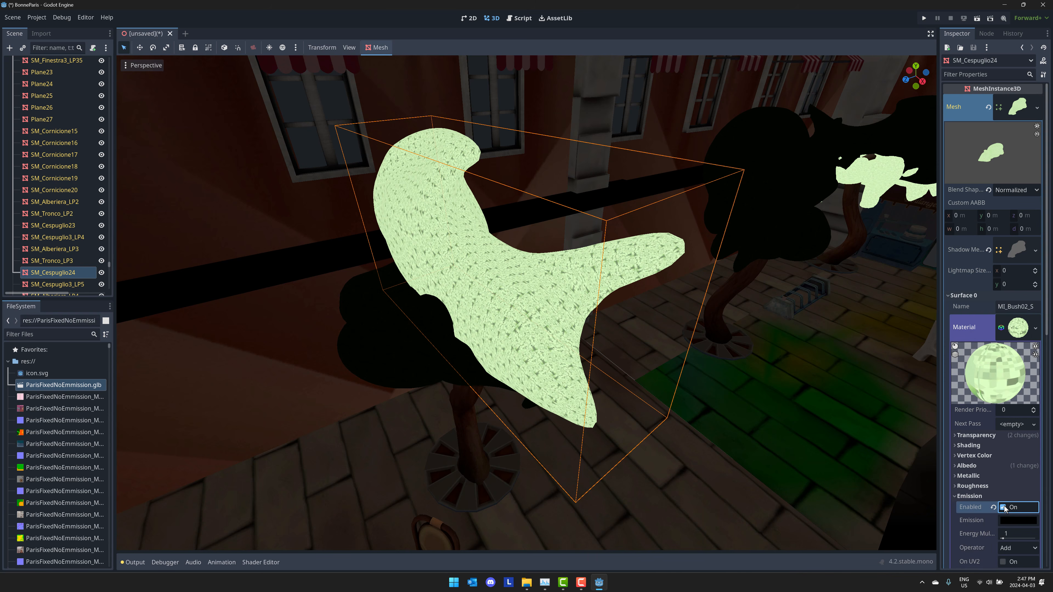
pyautogui.click(1002, 506)
pyautogui.moveTo(739, 285); pyautogui.dragTo(739, 286, button='right')
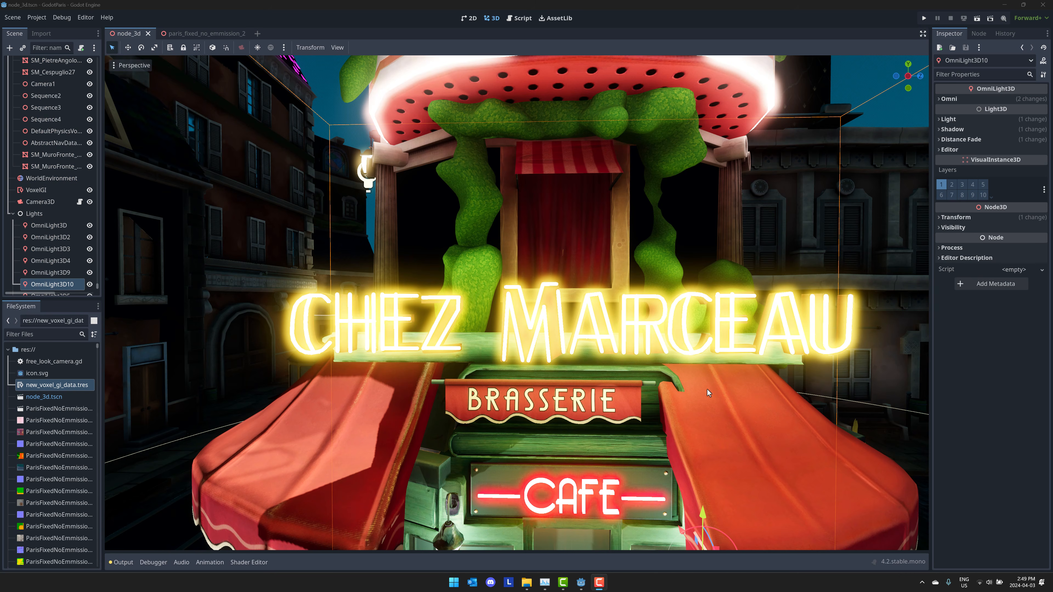
# Step: Select the Chez Marceau neon sign mesh and open the material of its Surface 0 for editing
pyautogui.moveTo(706, 389); pyautogui.dragTo(608, 287, button='right')
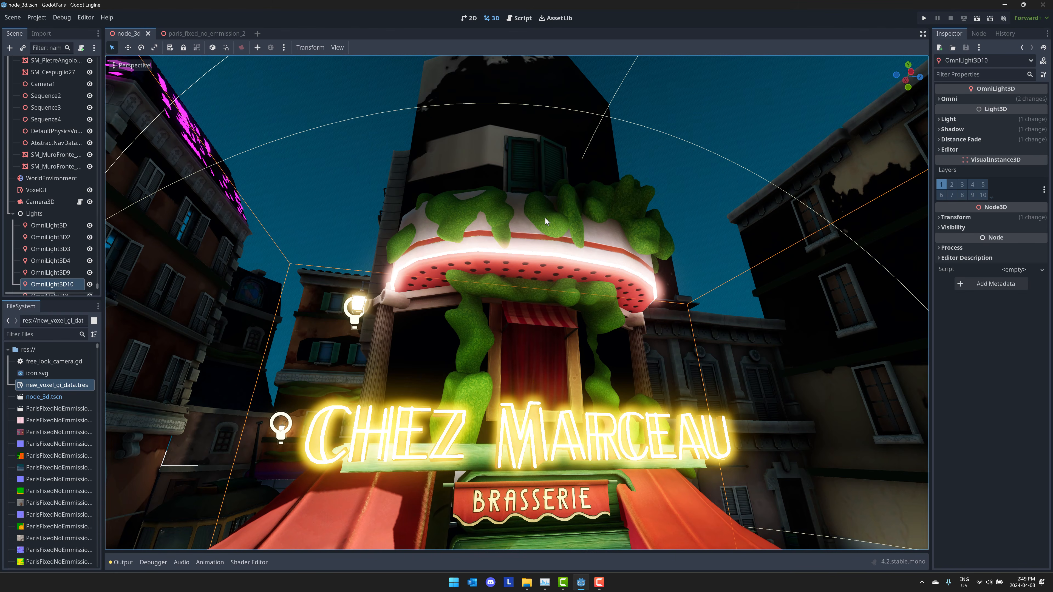
pyautogui.moveTo(627, 349); pyautogui.dragTo(579, 323, button='right')
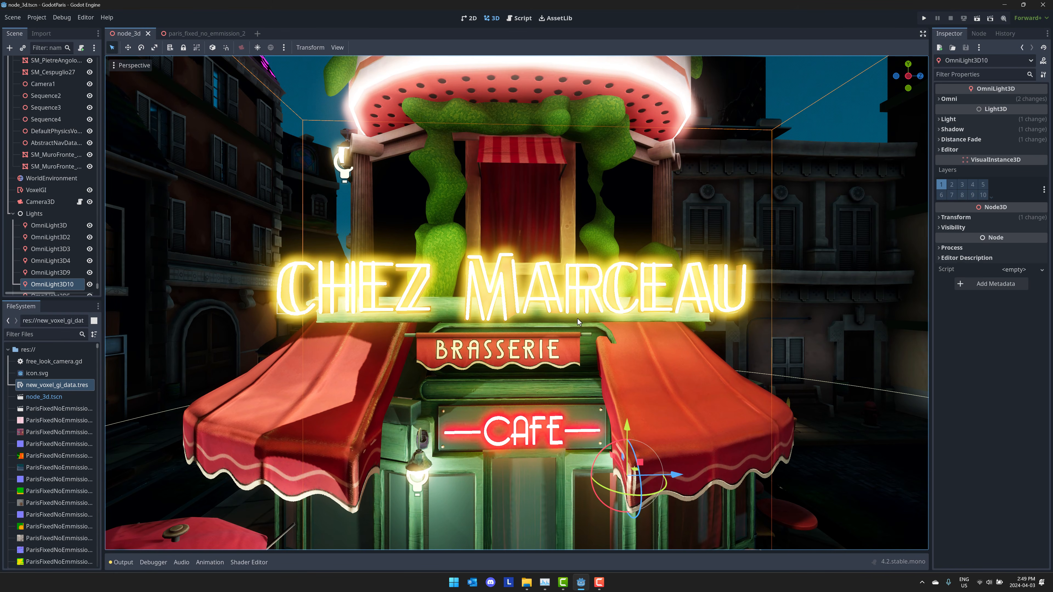
pyautogui.click(579, 299)
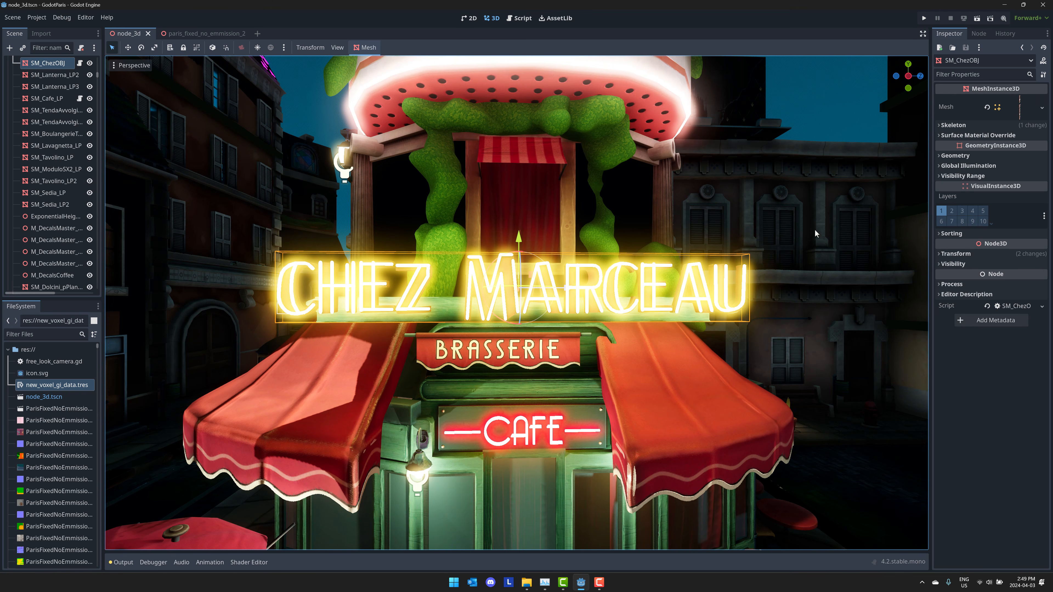
pyautogui.click(1029, 114)
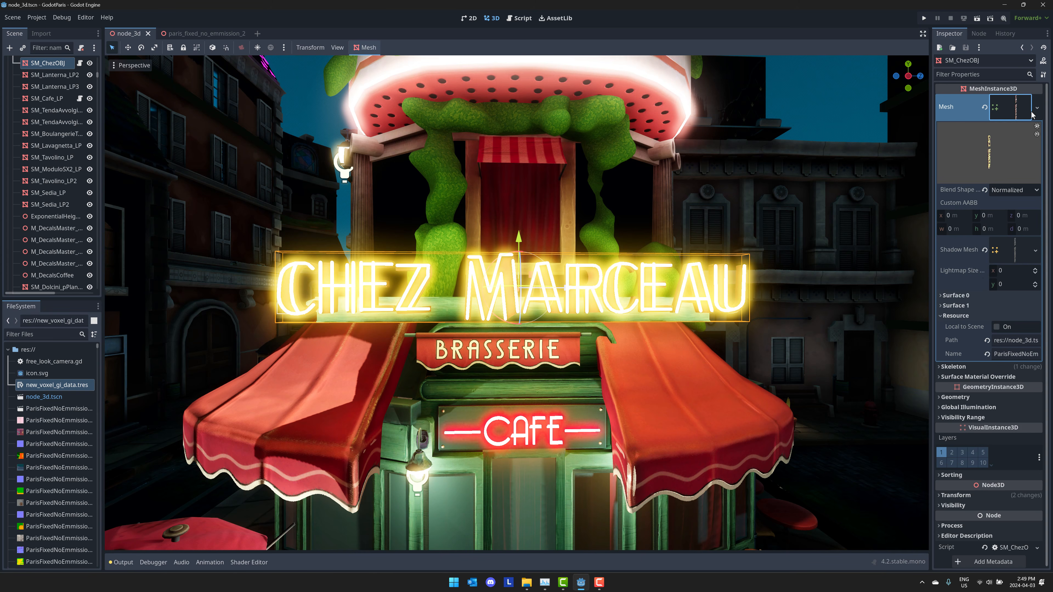
pyautogui.click(954, 295)
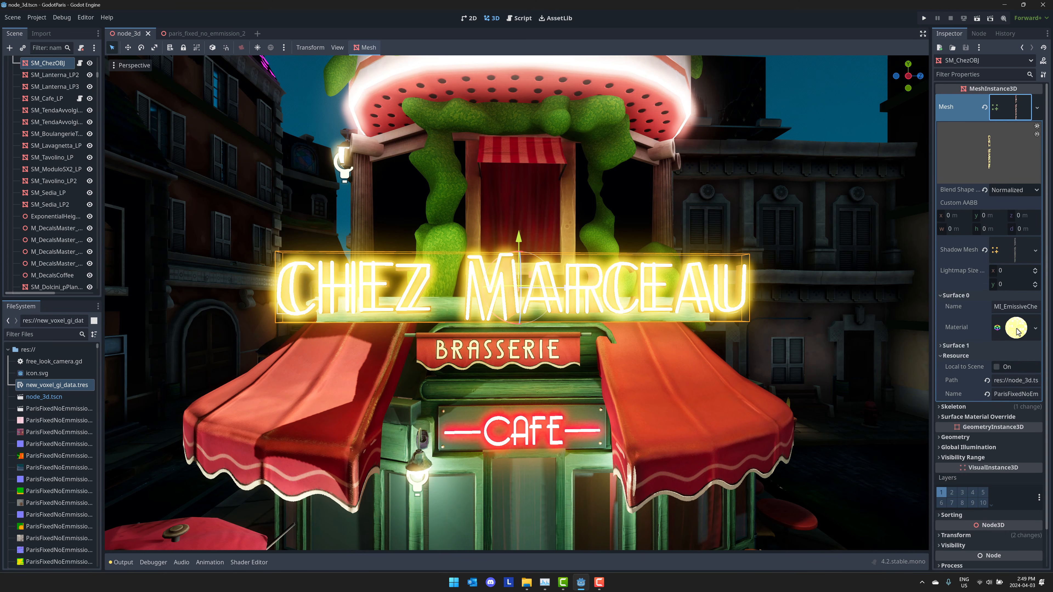
pyautogui.click(953, 345)
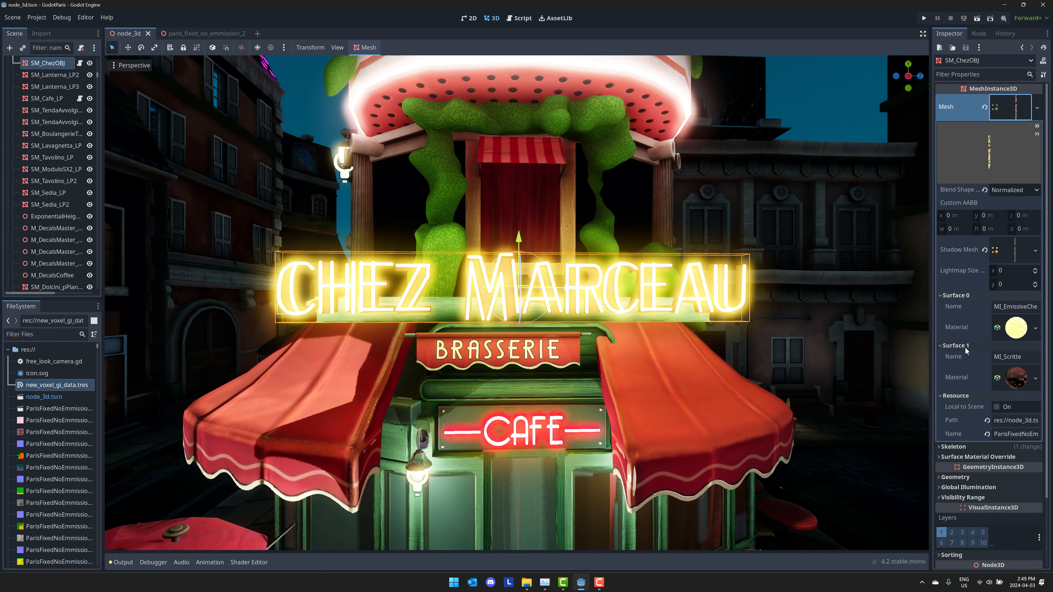
pyautogui.click(1008, 328)
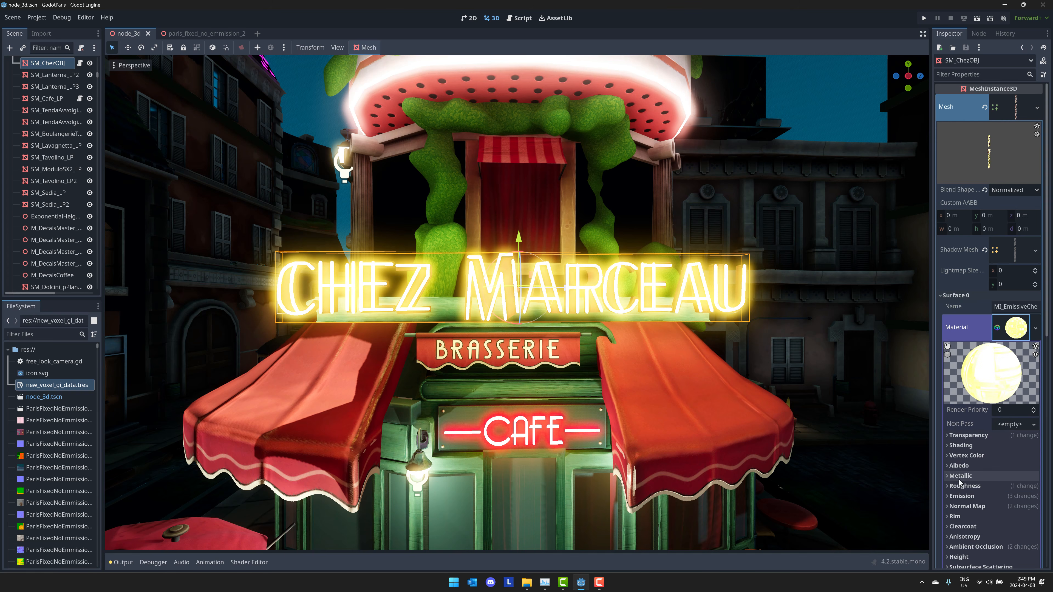
# Step: Set the sign material's emission color to turquoise 00f6de and its emission energy multiplier to 13.62
pyautogui.click(961, 496)
pyautogui.scroll(-5, 960, 476)
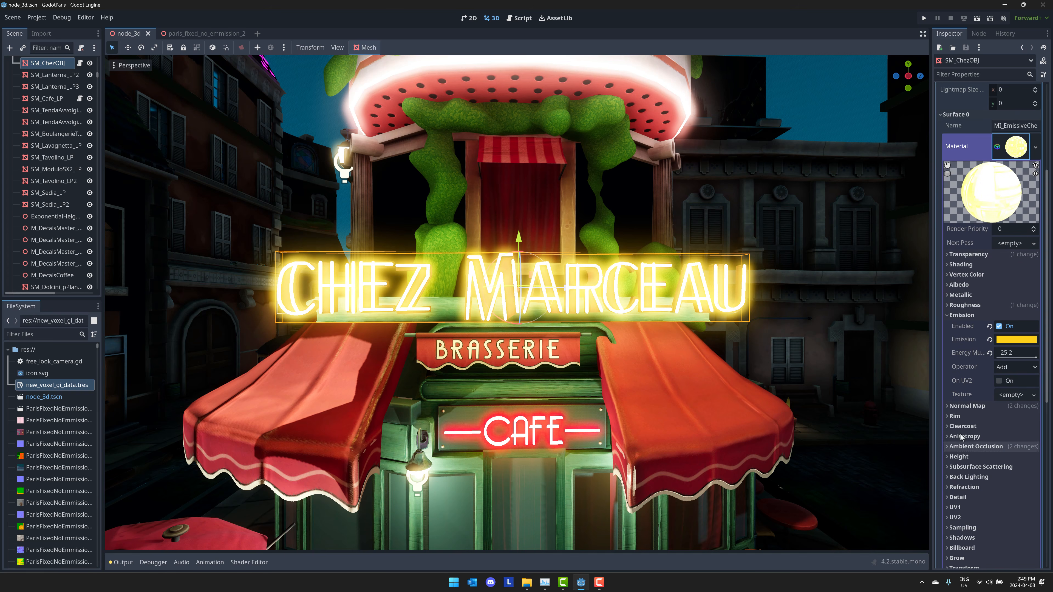
pyautogui.click(1014, 340)
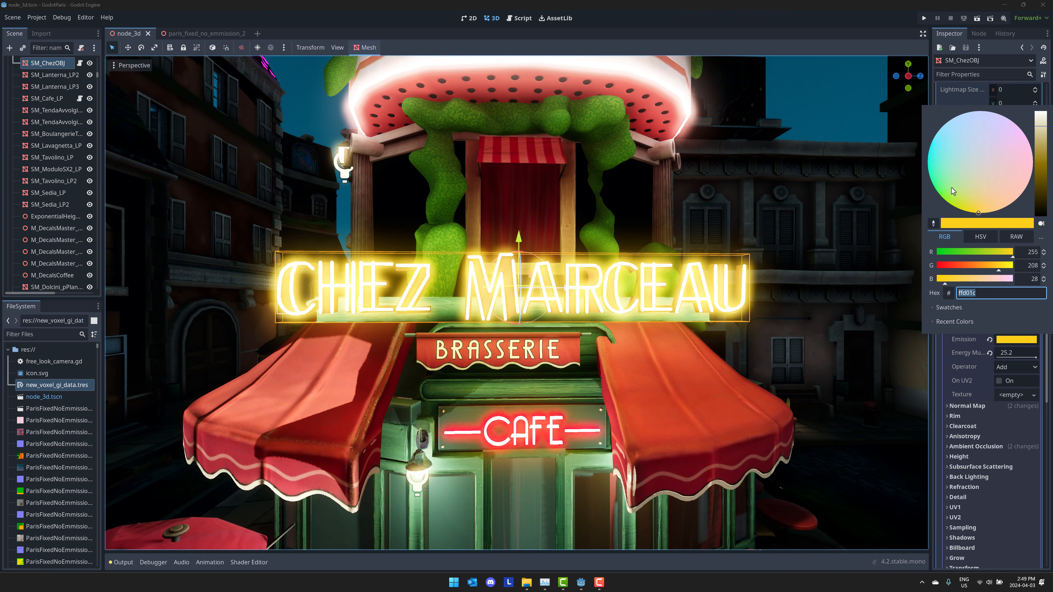
pyautogui.moveTo(952, 187); pyautogui.dragTo(927, 160)
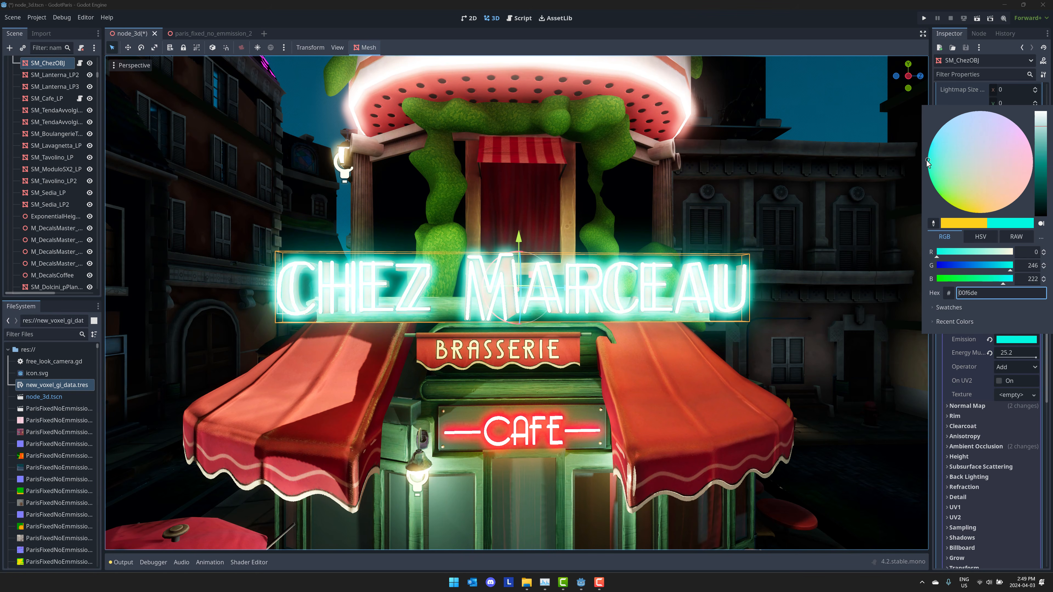
pyautogui.click(1005, 359)
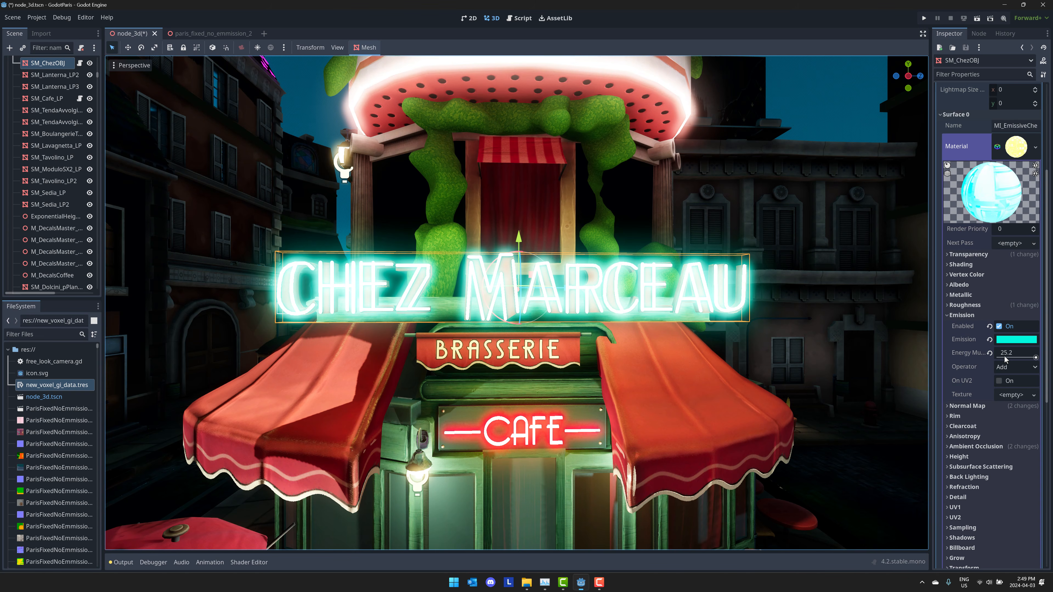
pyautogui.moveTo(1035, 360)
pyautogui.mouseDown()
pyautogui.moveTo(1018, 360)
pyautogui.moveTo(1030, 360)
pyautogui.mouseUp()
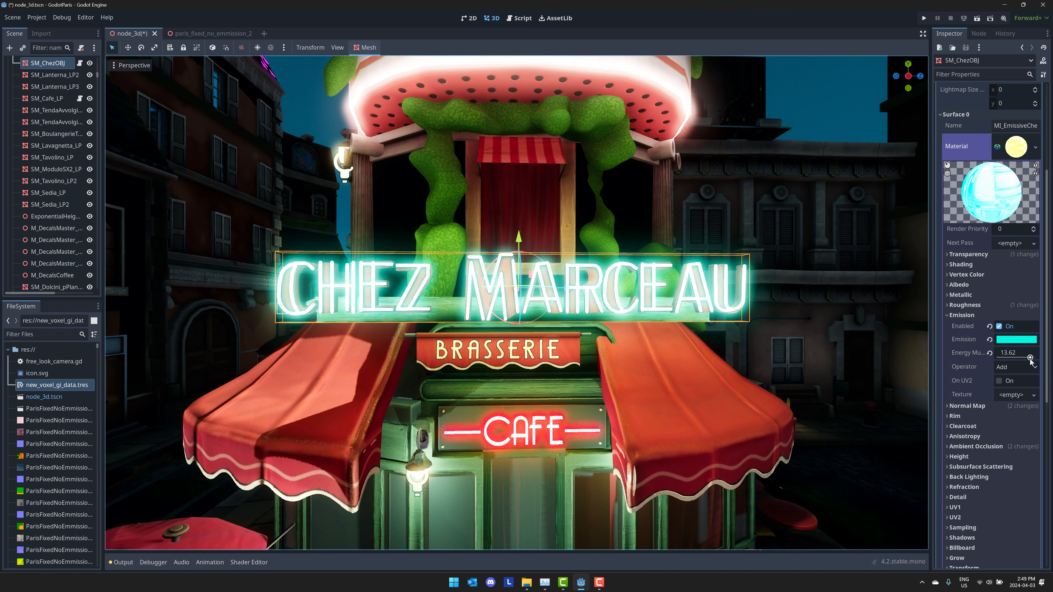
# Step: Select OmniLight3D at the dark street lamp and toggle its visibility to check what it lights
pyautogui.moveTo(619, 368); pyautogui.dragTo(733, 385, button='right')
pyautogui.press('w')
pyautogui.press('d')
pyautogui.moveTo(520, 365); pyautogui.dragTo(495, 364, button='right')
pyautogui.click(461, 323)
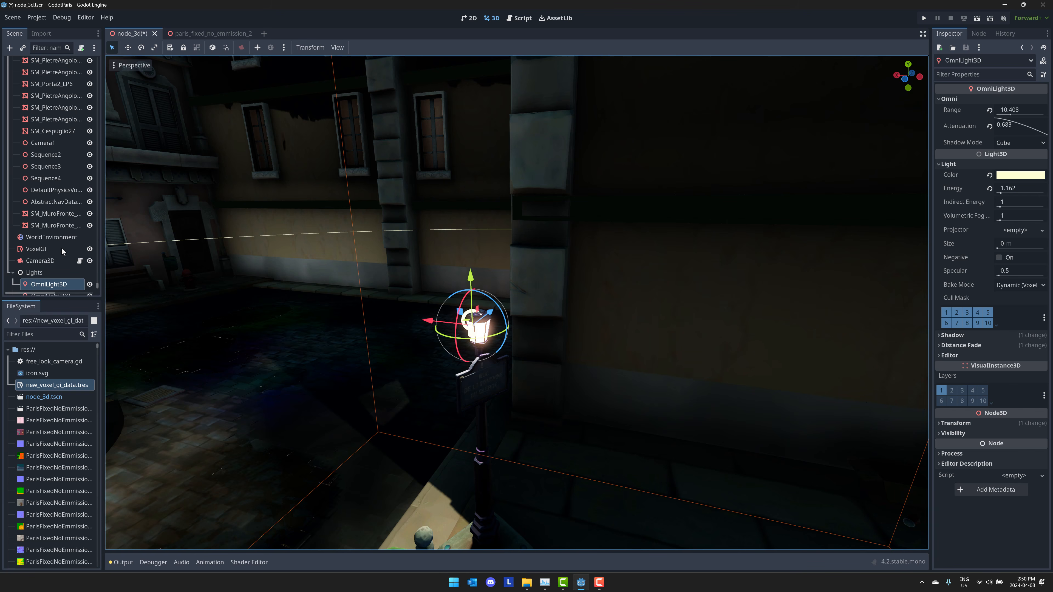
pyautogui.scroll(-3, 63, 245)
pyautogui.click(89, 198)
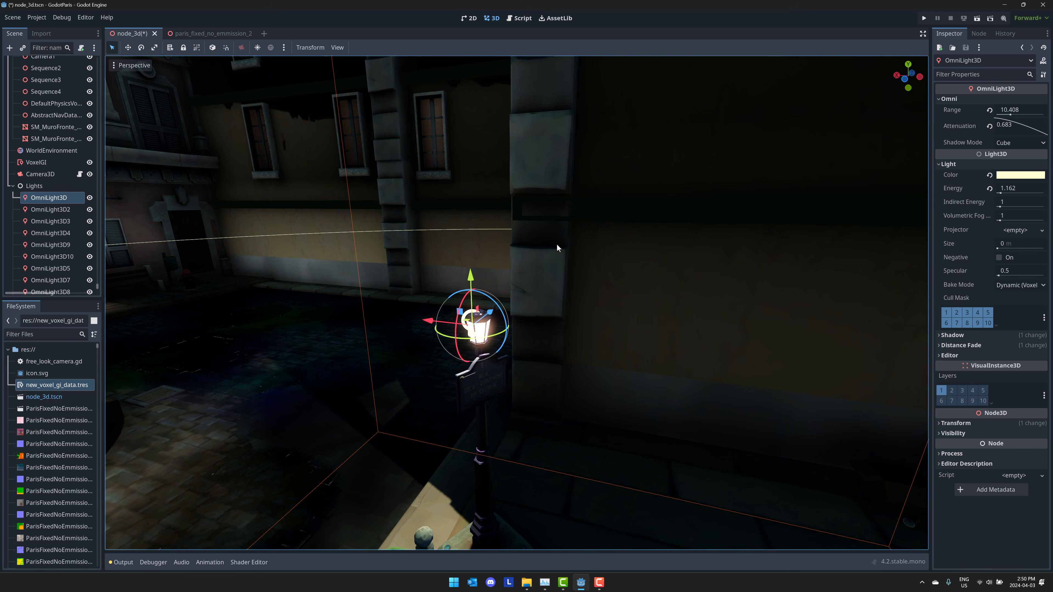
# Step: Move OmniLight3D above the street lamp's head and set its range to 16.125 and attenuation to 0.659
pyautogui.moveTo(463, 297); pyautogui.dragTo(547, 305, button='right')
pyautogui.moveTo(497, 271)
pyautogui.mouseDown(button='right')
pyautogui.moveTo(535, 277)
pyautogui.moveTo(497, 270)
pyautogui.mouseUp(button='right')
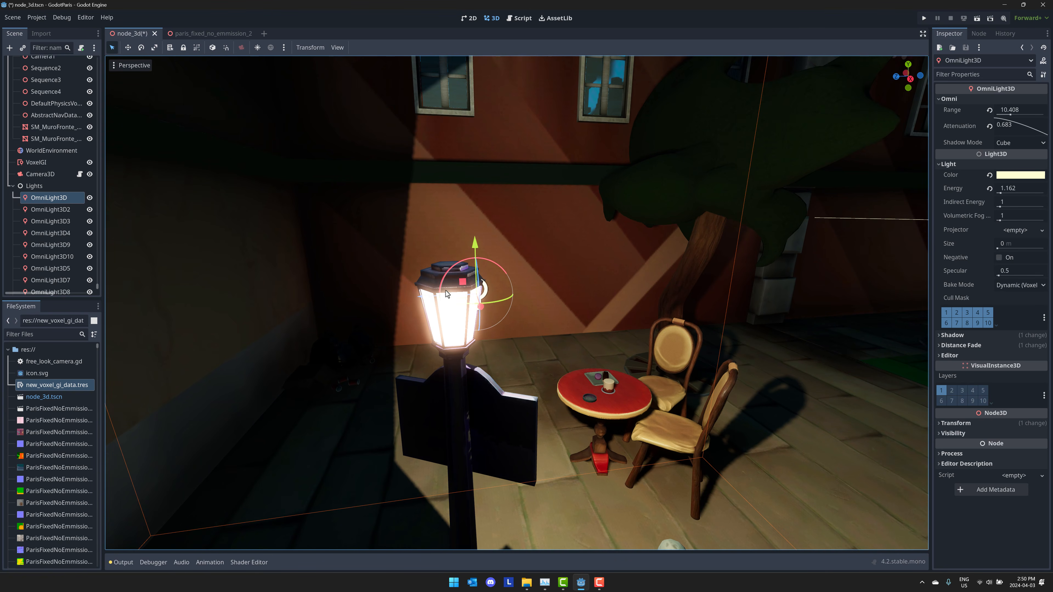
pyautogui.moveTo(476, 246); pyautogui.dragTo(535, 161)
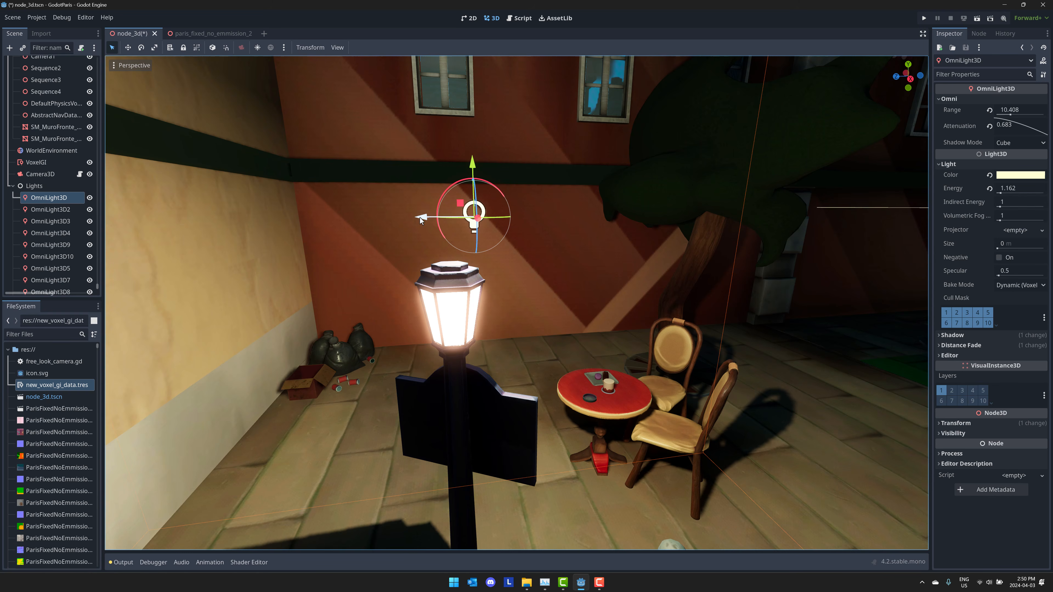
pyautogui.moveTo(419, 220)
pyautogui.mouseDown()
pyautogui.moveTo(613, 221)
pyautogui.moveTo(413, 227)
pyautogui.mouseUp()
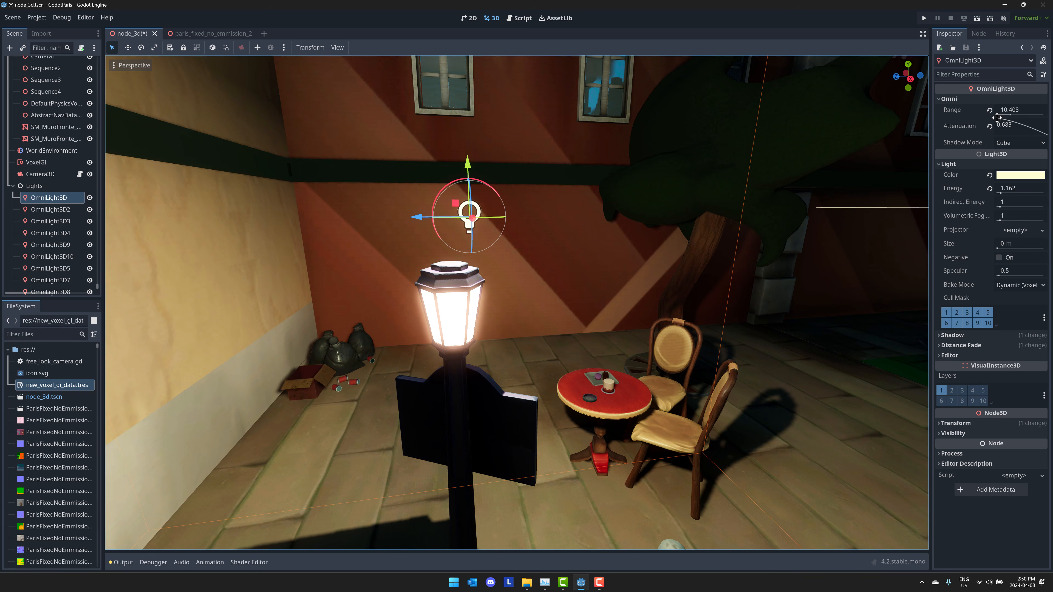
pyautogui.moveTo(1010, 116); pyautogui.dragTo(1010, 127)
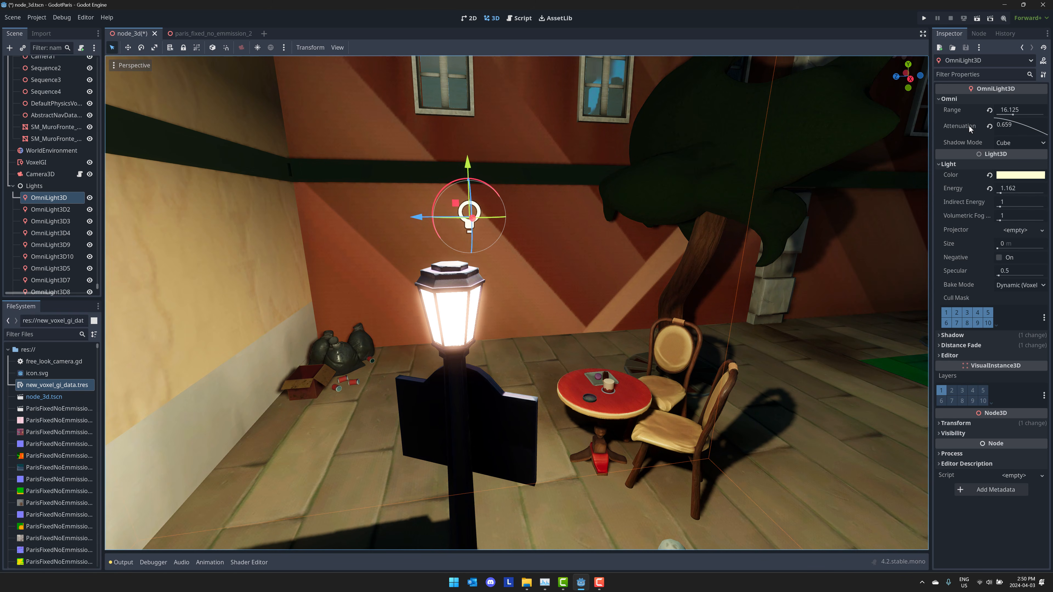
# Step: Try the Dual Paraboloid shadow mode on OmniLight3D and switch it back to Cube
pyautogui.click(1020, 144)
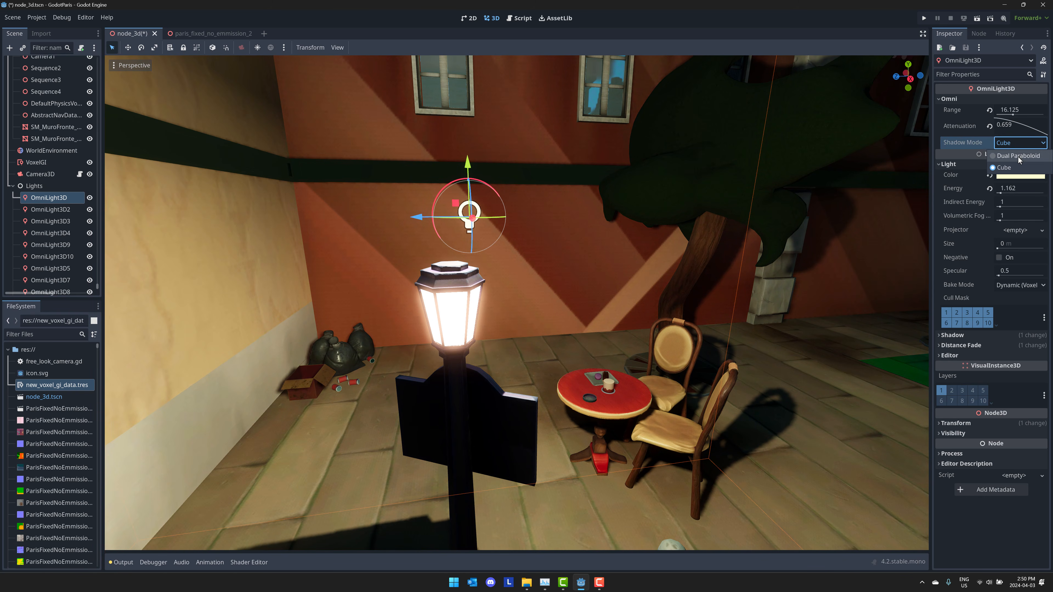
pyautogui.click(1017, 155)
pyautogui.click(1020, 143)
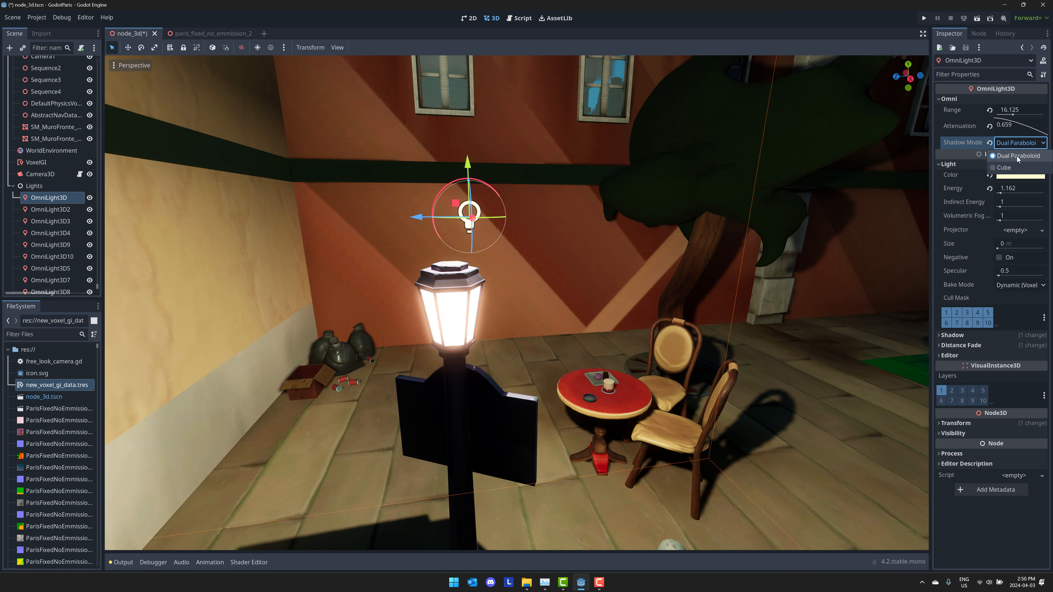
pyautogui.click(1004, 168)
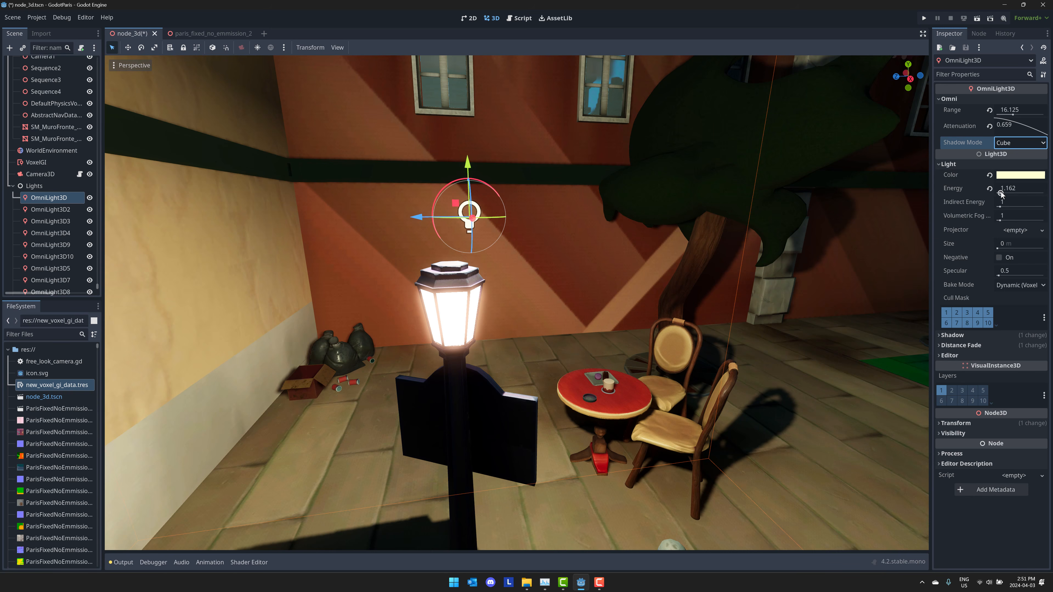
# Step: Set OmniLight3D's energy to 2.191 and indirect energy to 1.842, and expand its shadow settings
pyautogui.moveTo(1000, 194); pyautogui.dragTo(1002, 207)
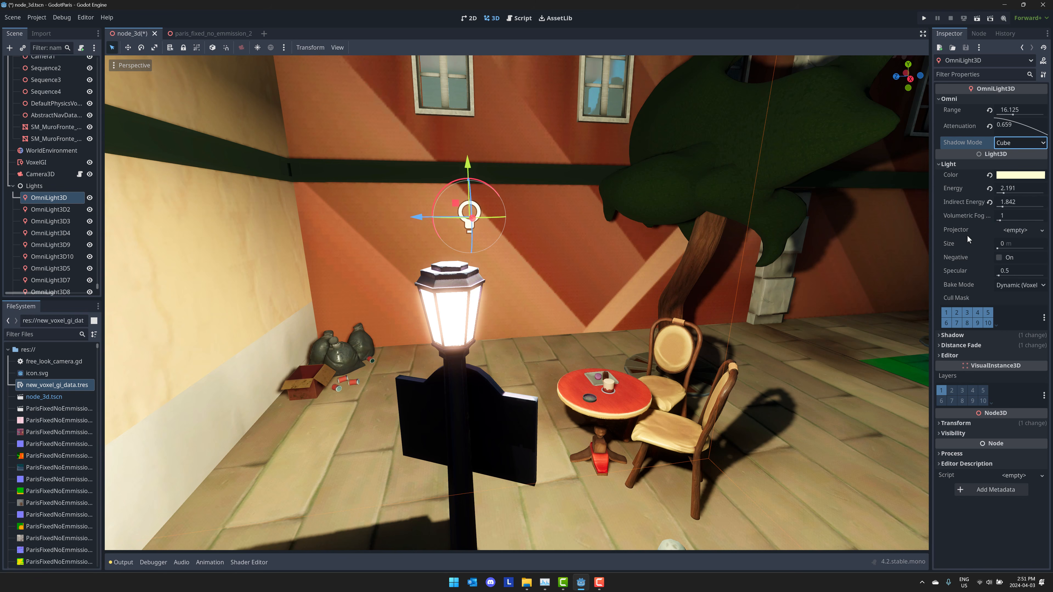
pyautogui.click(949, 335)
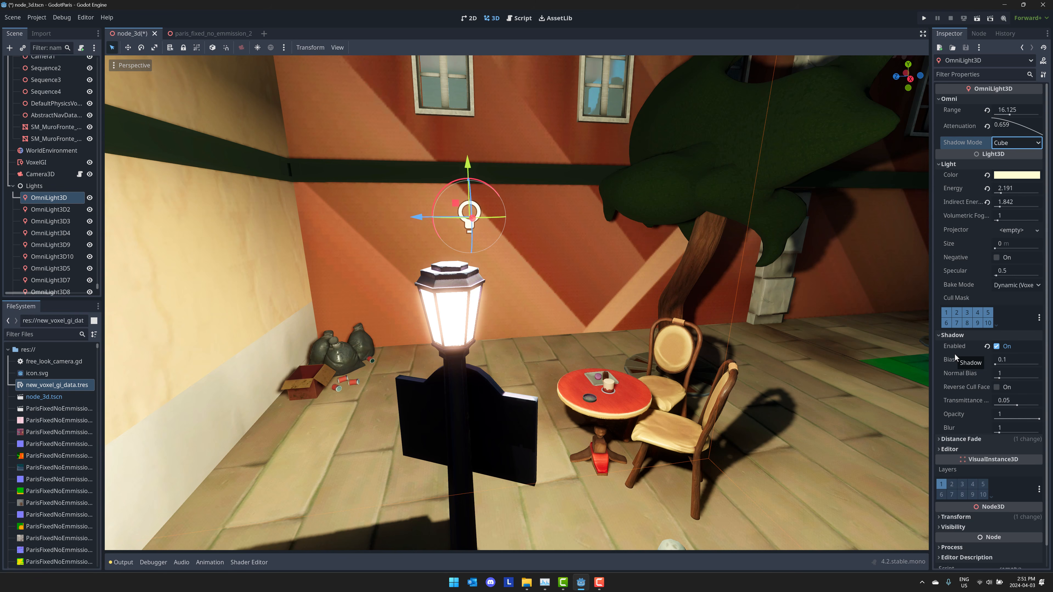
# Step: Disable OmniLight3D's shadows to compare the lighting around the street lamp, and enable them again
pyautogui.click(996, 347)
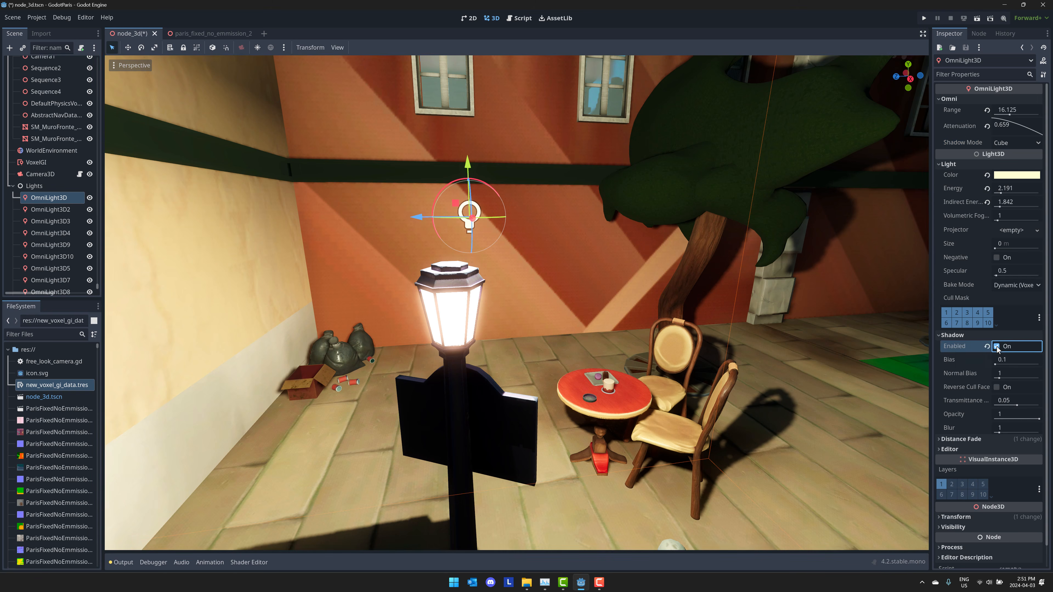
pyautogui.moveTo(502, 289)
pyautogui.mouseDown(button='right')
pyautogui.moveTo(479, 290)
pyautogui.moveTo(522, 309)
pyautogui.moveTo(497, 297)
pyautogui.mouseUp(button='right')
pyautogui.press('s')
pyautogui.press('w')
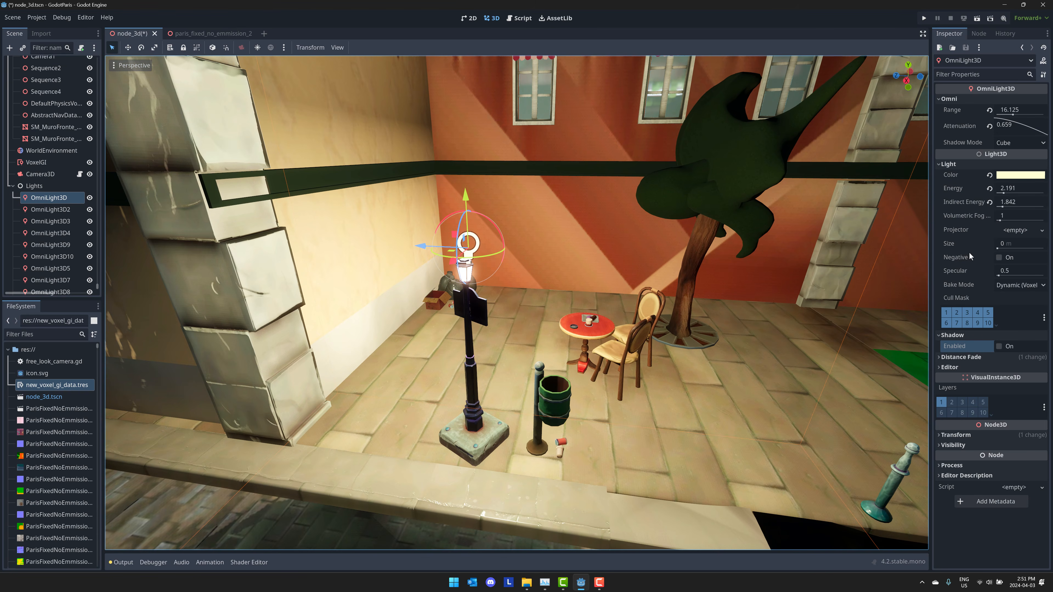
pyautogui.click(998, 346)
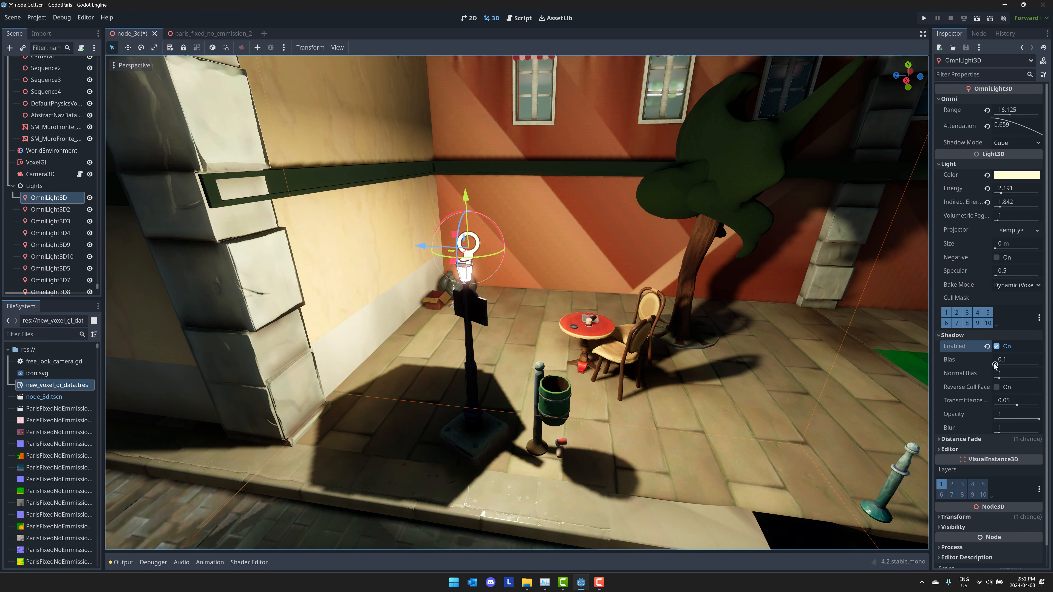
# Step: Set OmniLight3D's shadow bias to 0, normal bias to 5.691, opacity to 0.91 and blur to 1.802
pyautogui.moveTo(999, 377)
pyautogui.mouseDown()
pyautogui.moveTo(1046, 380)
pyautogui.moveTo(990, 367)
pyautogui.mouseUp()
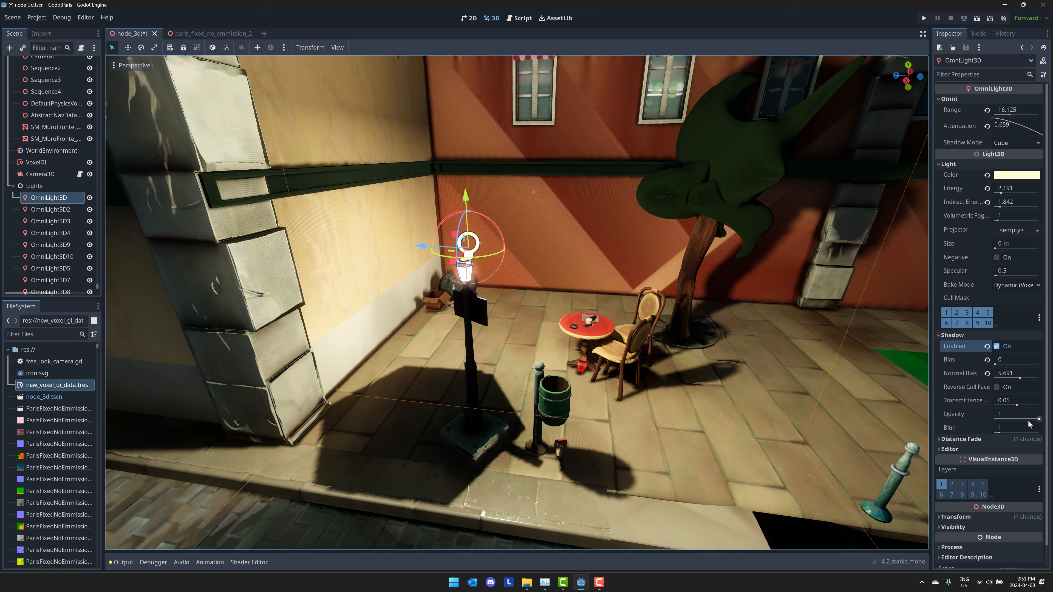
pyautogui.moveTo(1038, 420); pyautogui.dragTo(1033, 421)
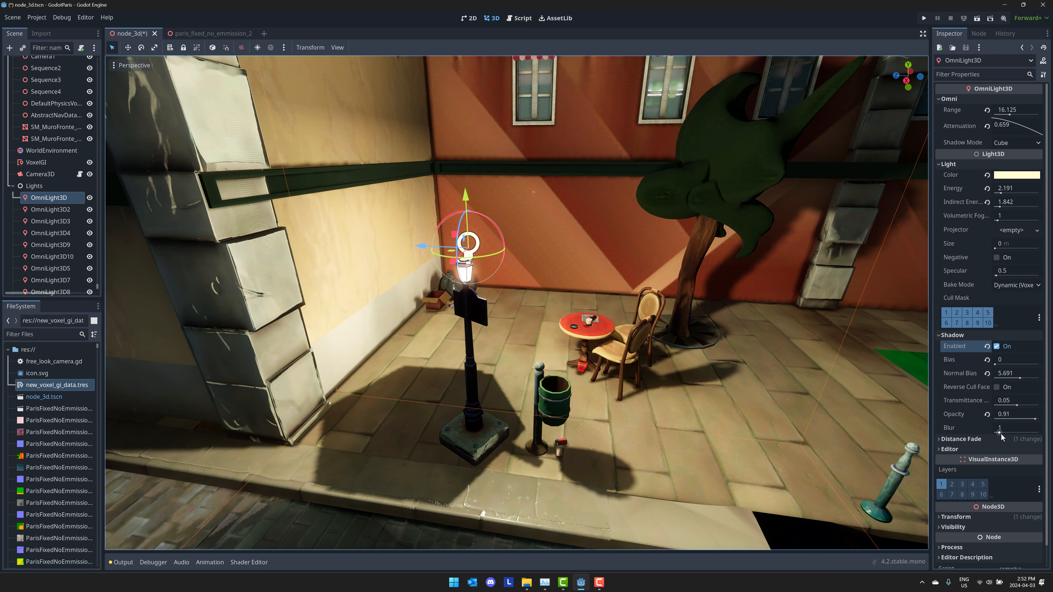
pyautogui.moveTo(999, 433); pyautogui.dragTo(990, 434)
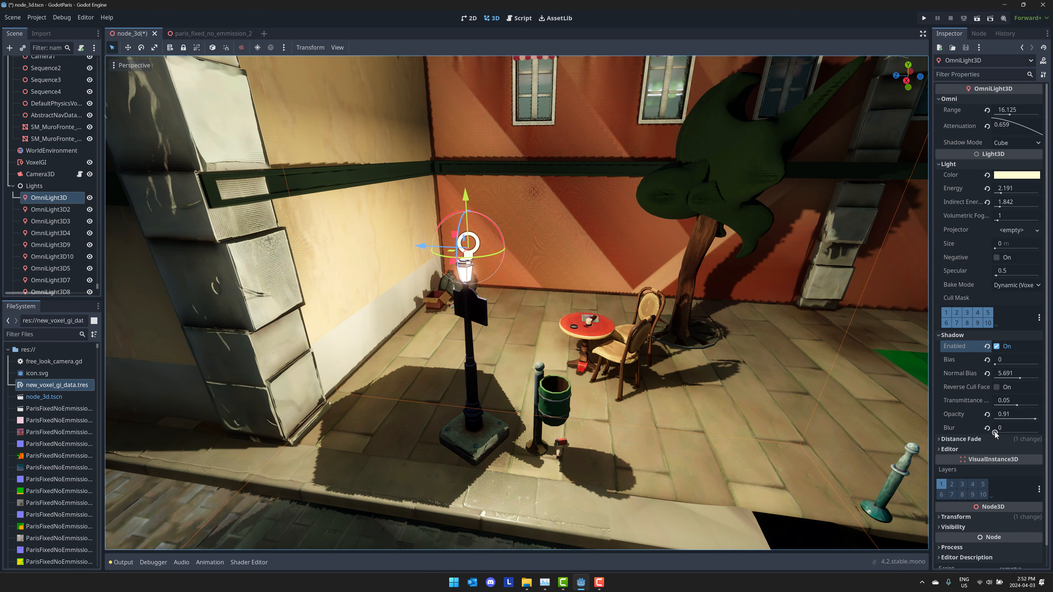
pyautogui.moveTo(994, 434); pyautogui.dragTo(1003, 433)
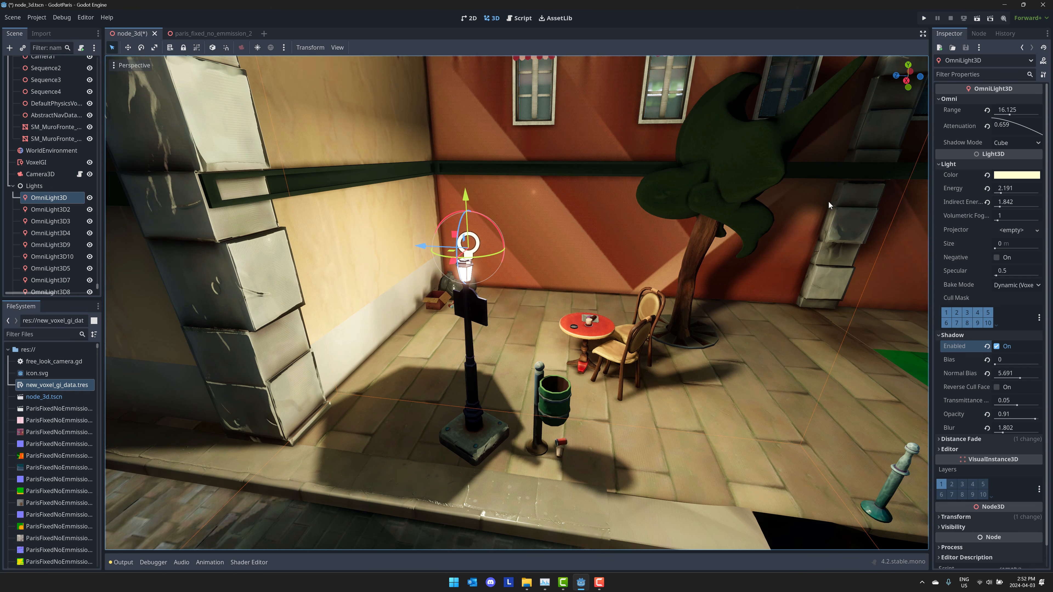
# Step: Add a SpotLight3D node as a child of the Lights node
pyautogui.click(39, 185)
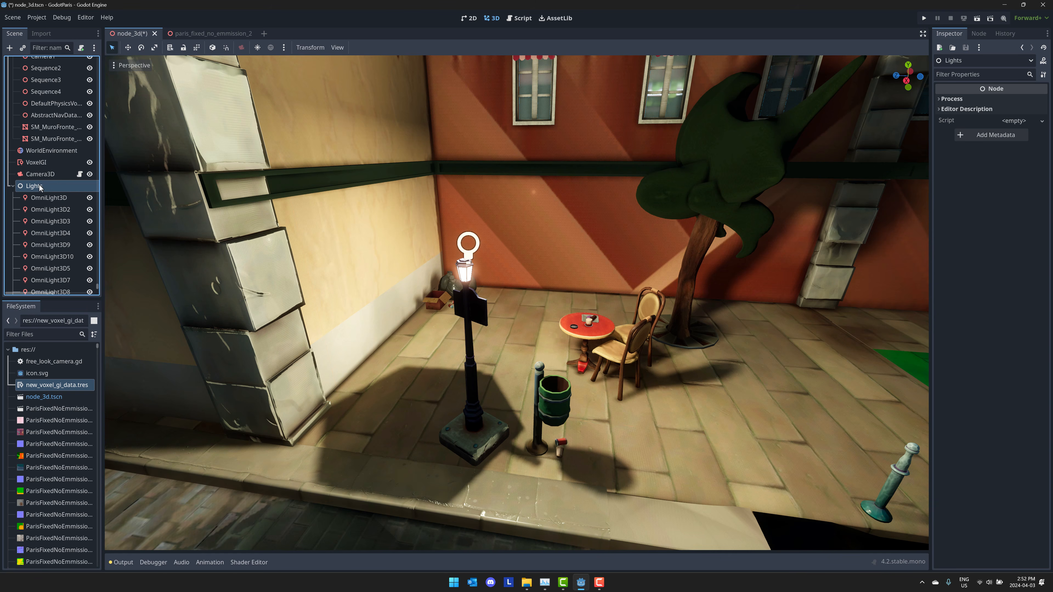
pyautogui.rightClick(39, 185)
pyautogui.click(105, 193)
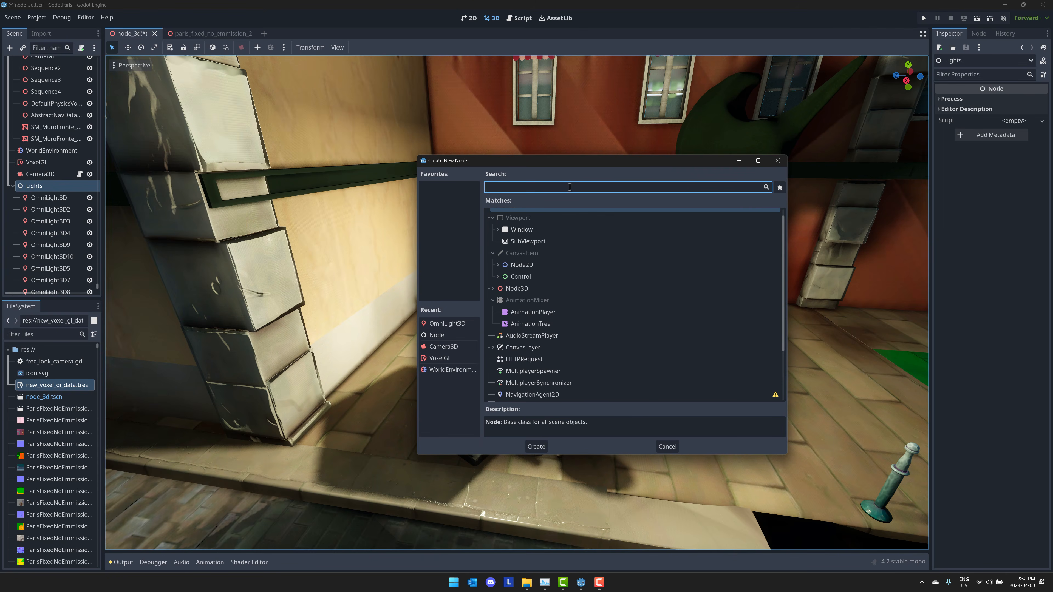
pyautogui.write('light')
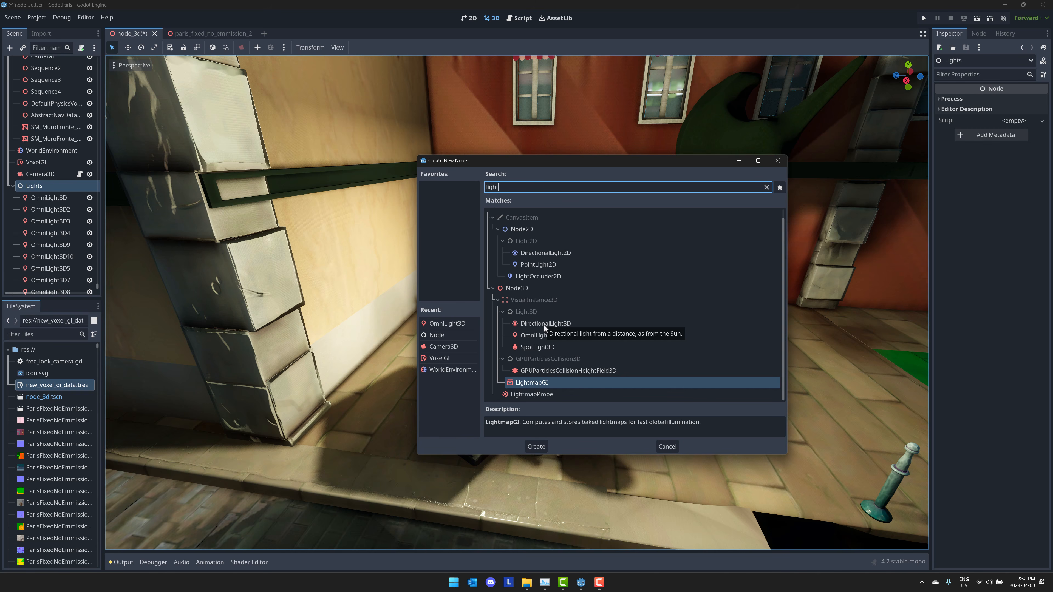
pyautogui.click(534, 348)
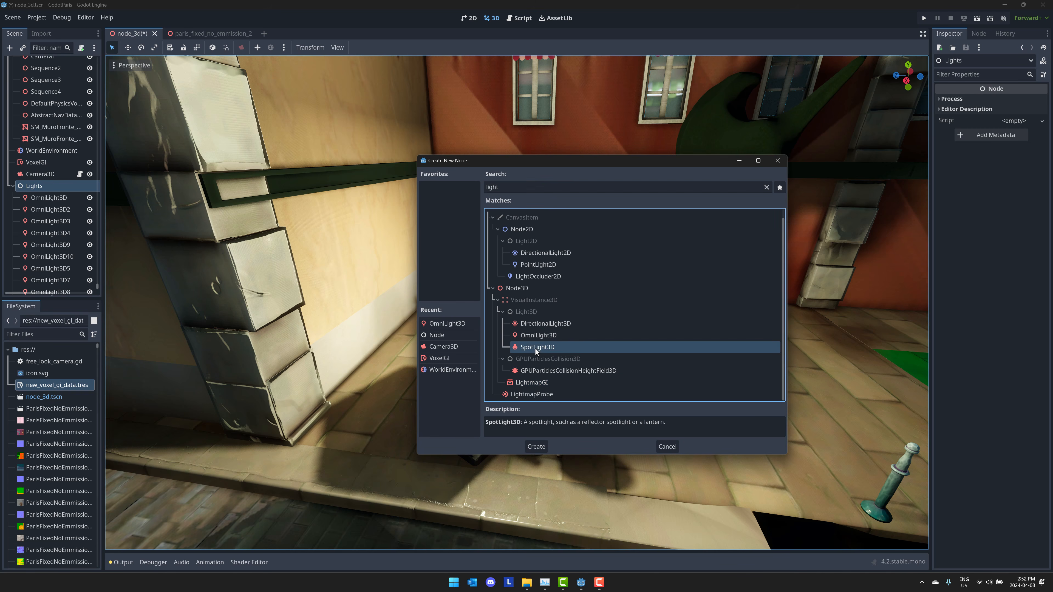
pyautogui.click(540, 326)
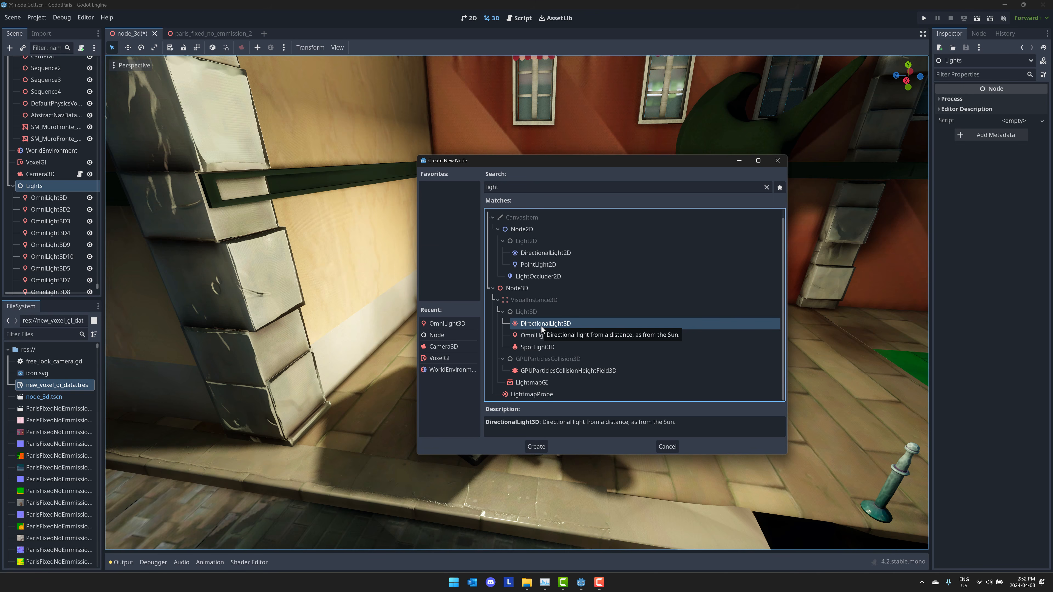
pyautogui.doubleClick(542, 347)
# Step: Move the SpotLight3D across the street to the café terrace and rotate it to aim down at the cobblestones
pyautogui.moveTo(587, 325); pyautogui.dragTo(733, 328, button='right')
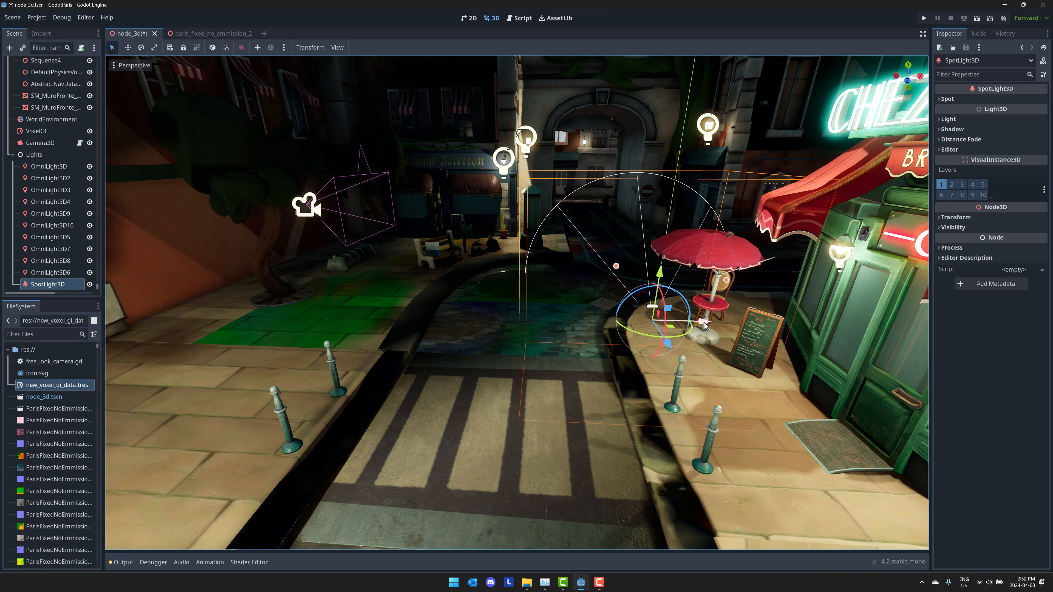
pyautogui.moveTo(704, 322); pyautogui.dragTo(567, 343)
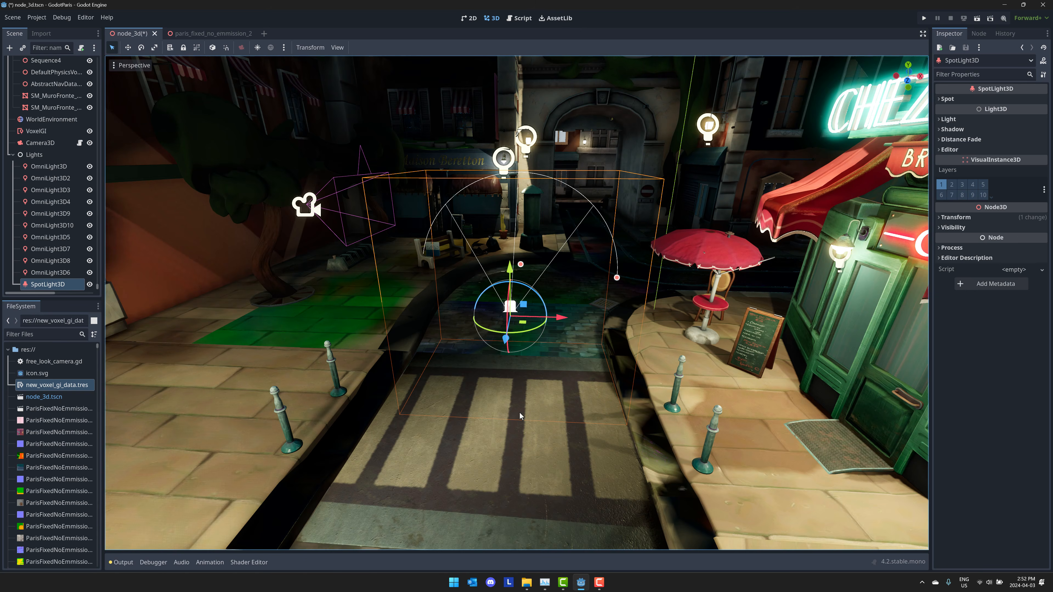
pyautogui.press('s')
pyautogui.moveTo(519, 411); pyautogui.dragTo(647, 420, button='right')
pyautogui.press('w')
pyautogui.press('a')
pyautogui.press('w')
pyautogui.press('q')
pyautogui.press('s')
pyautogui.press('e')
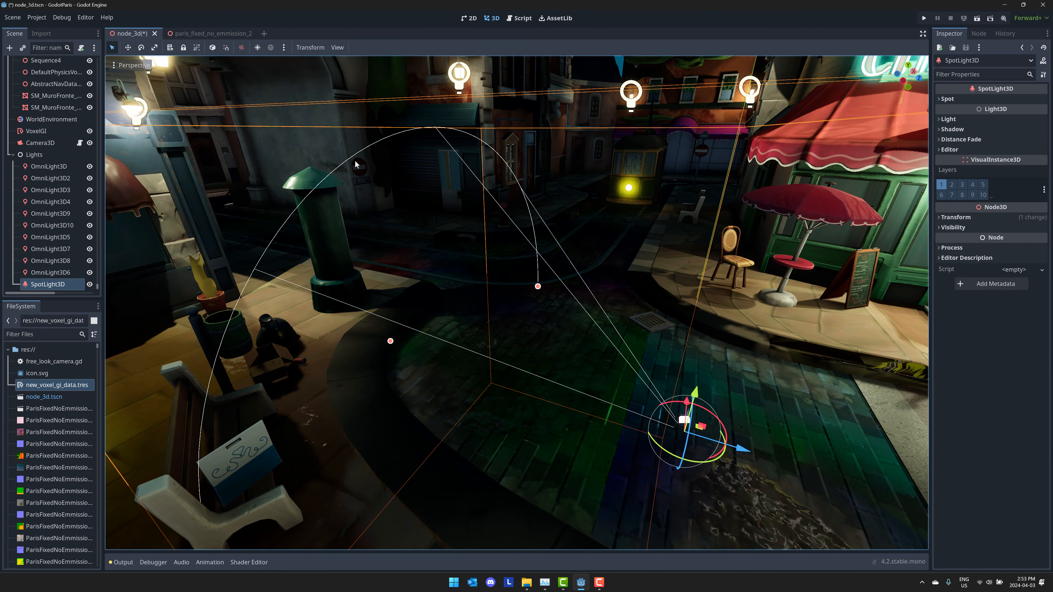
pyautogui.moveTo(725, 435); pyautogui.dragTo(341, 249)
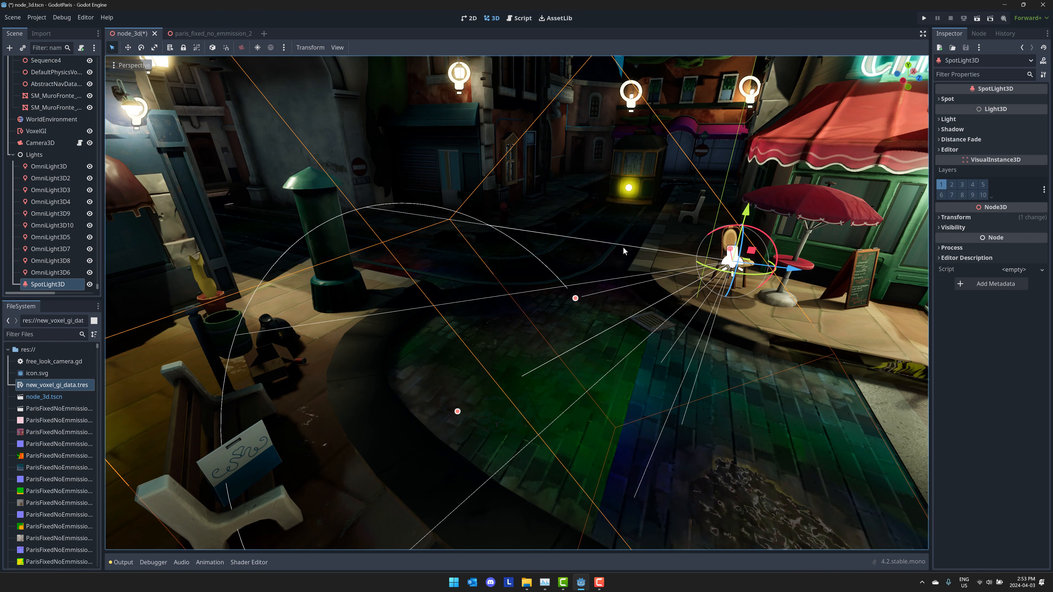
# Step: Set the SpotLight3D's range to 2.531 m and its angle to 17.63 degrees
pyautogui.click(942, 99)
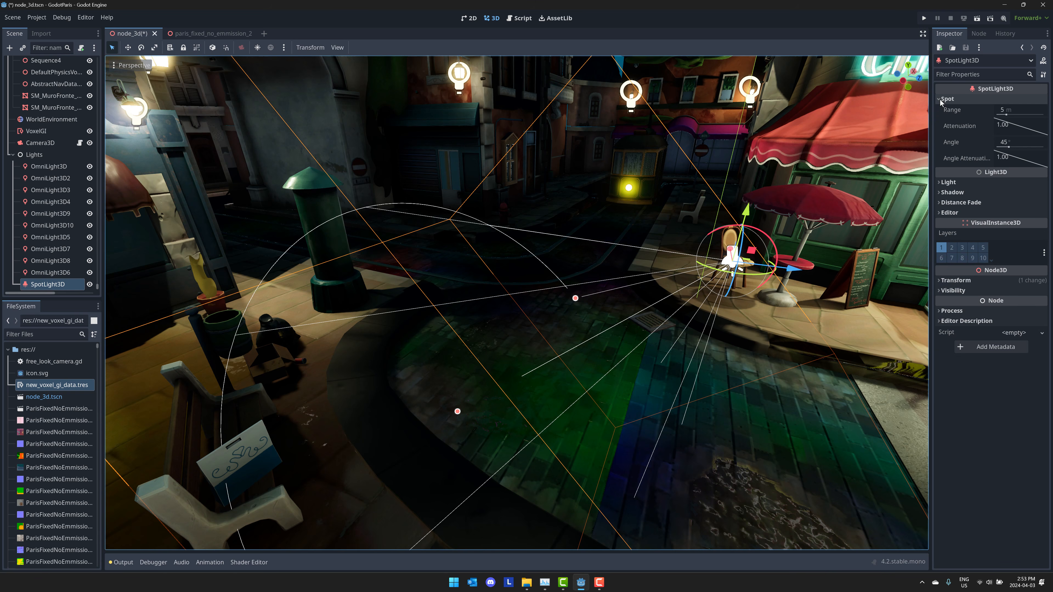
pyautogui.moveTo(1007, 116); pyautogui.dragTo(1003, 115)
pyautogui.click(946, 184)
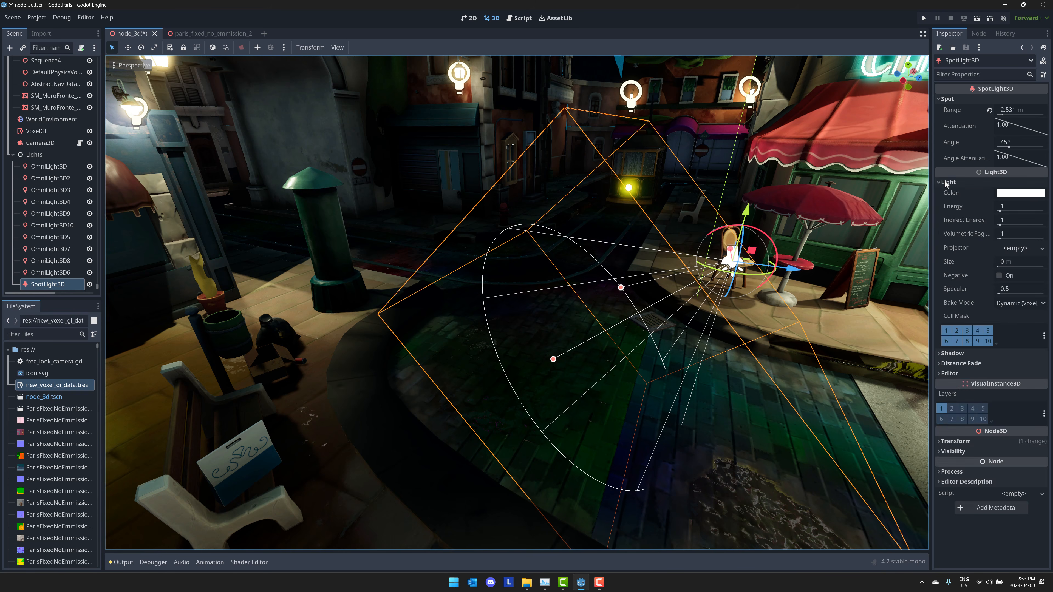
pyautogui.click(946, 184)
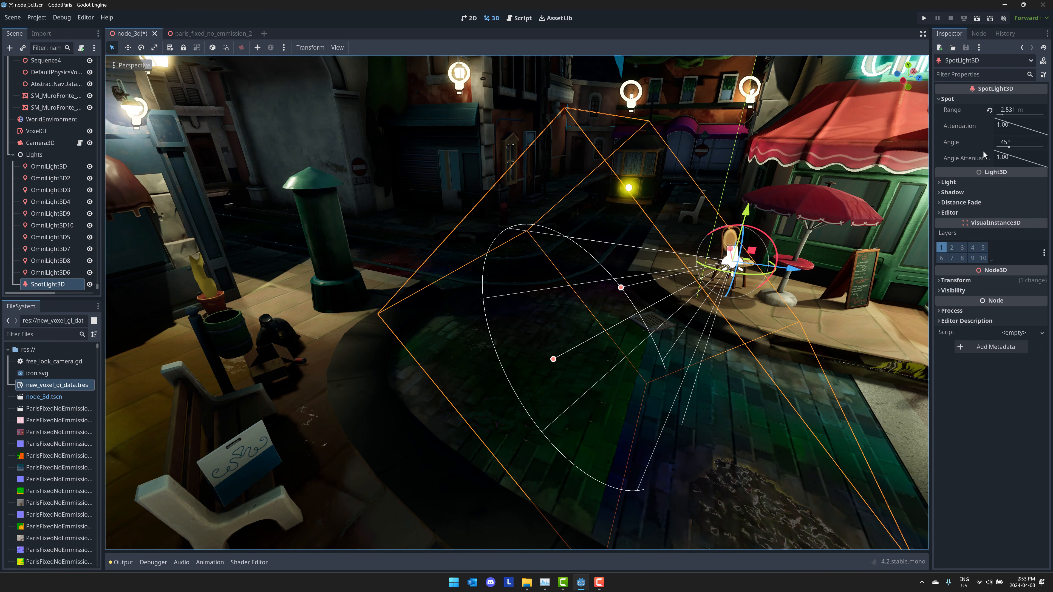
pyautogui.moveTo(1005, 150); pyautogui.dragTo(999, 150)
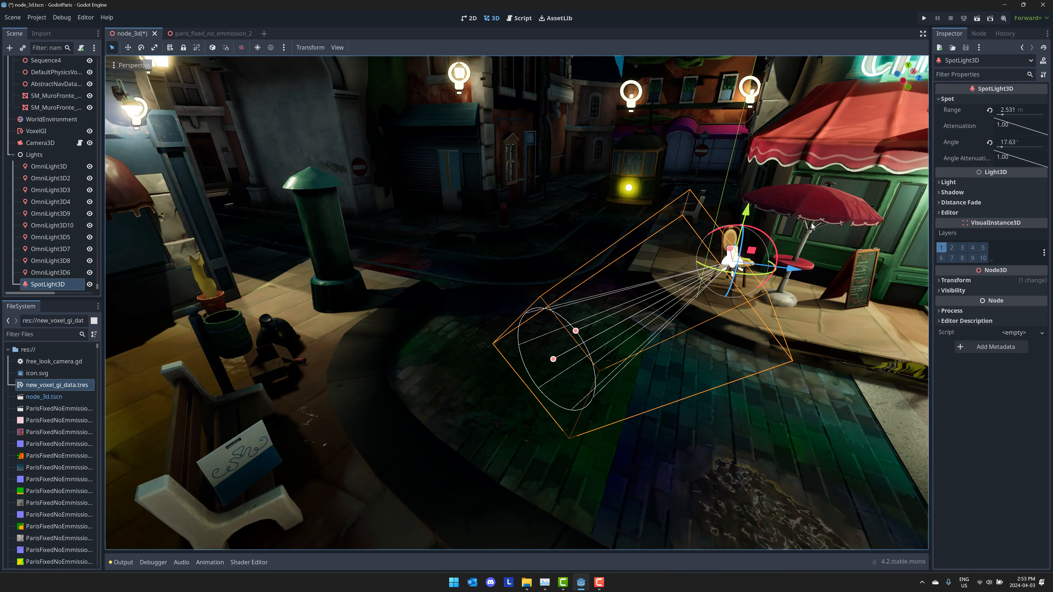
# Step: Delete the SpotLight3D node from the scene
pyautogui.press('Delete')
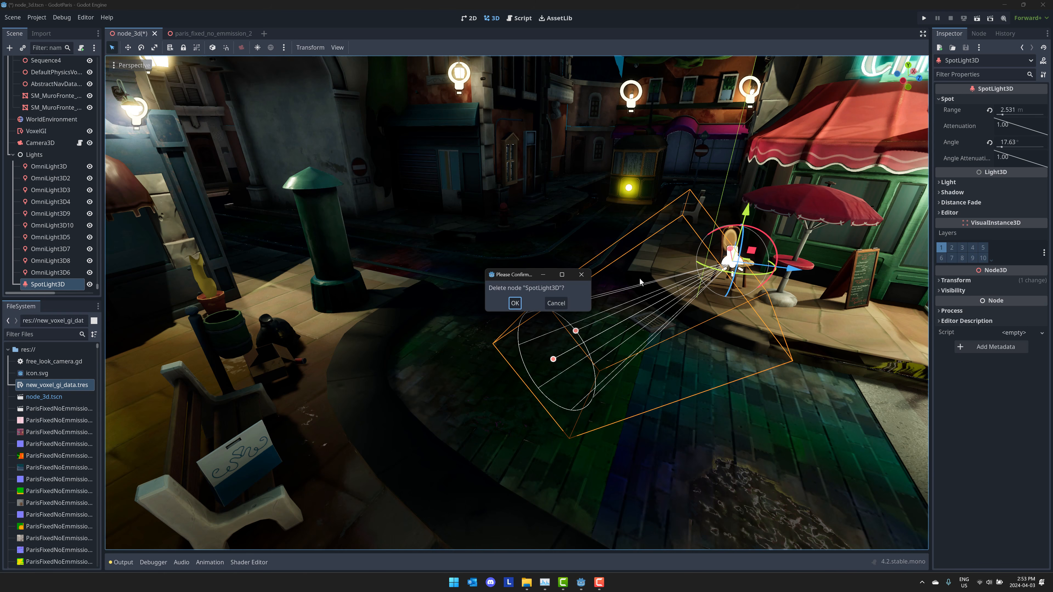
pyautogui.click(514, 303)
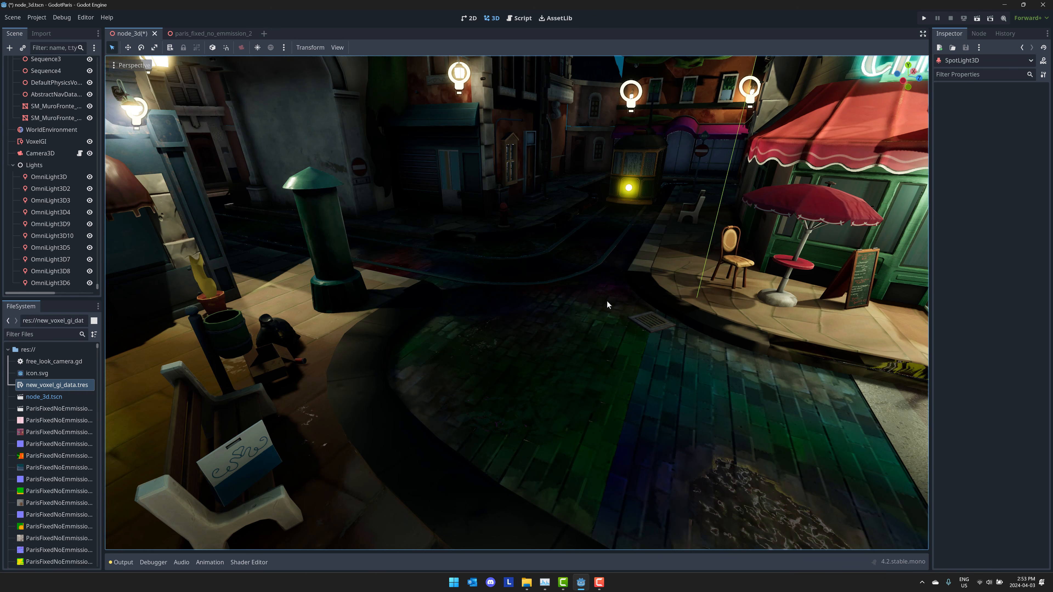
# Step: Collapse the Lights group and delete the WorldEnvironment node
pyautogui.moveTo(556, 290); pyautogui.dragTo(609, 251, button='right')
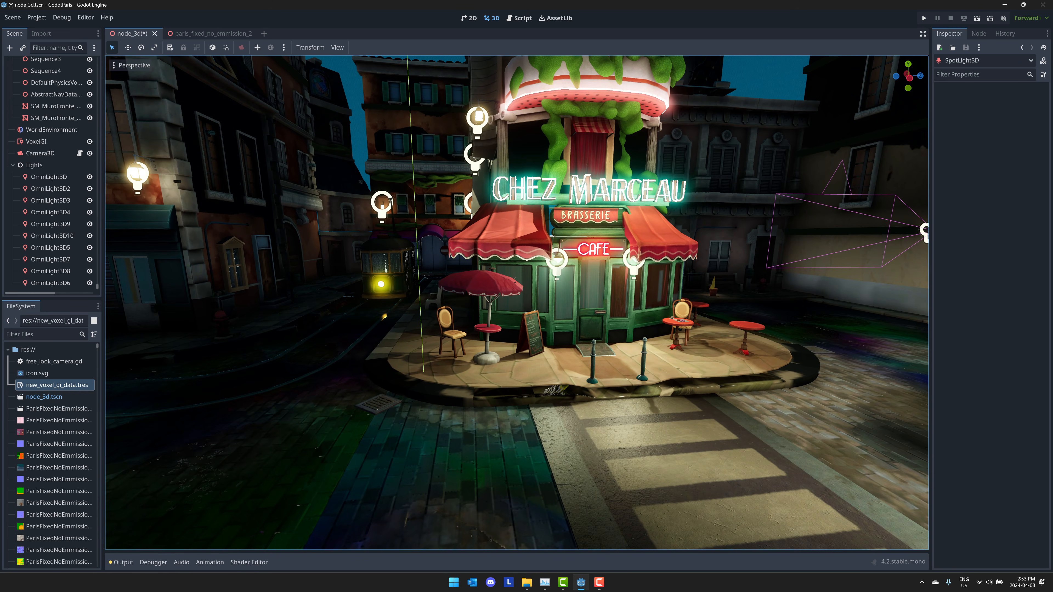
pyautogui.click(12, 165)
pyautogui.click(48, 249)
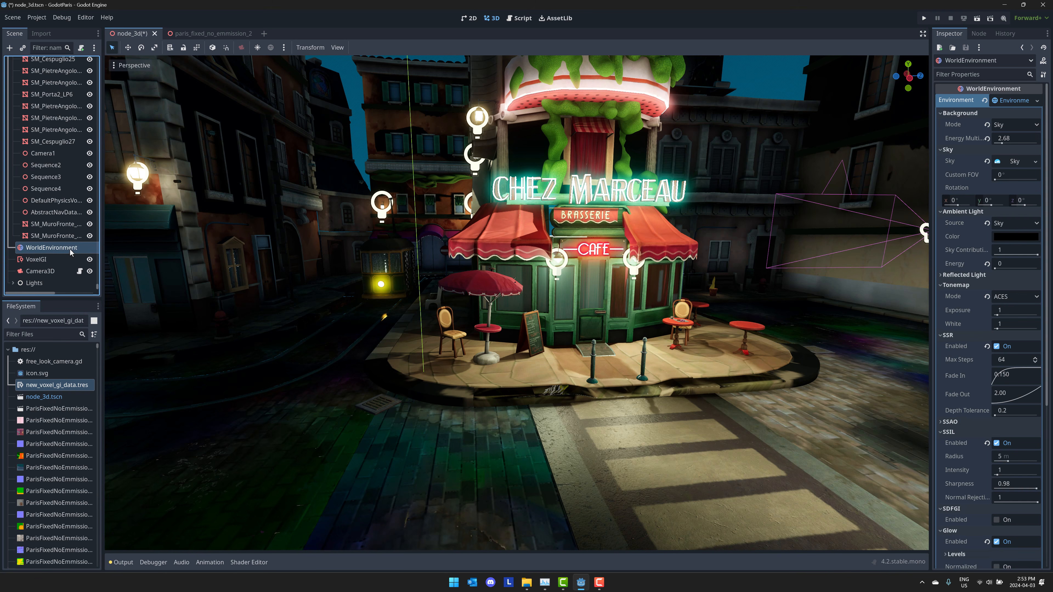
pyautogui.press('Delete')
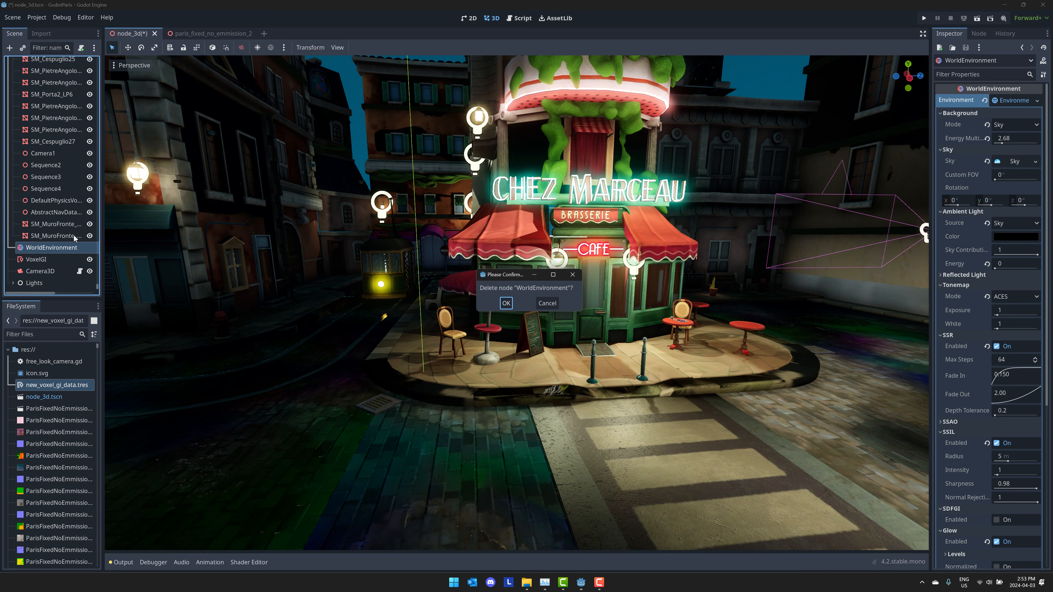
pyautogui.click(507, 306)
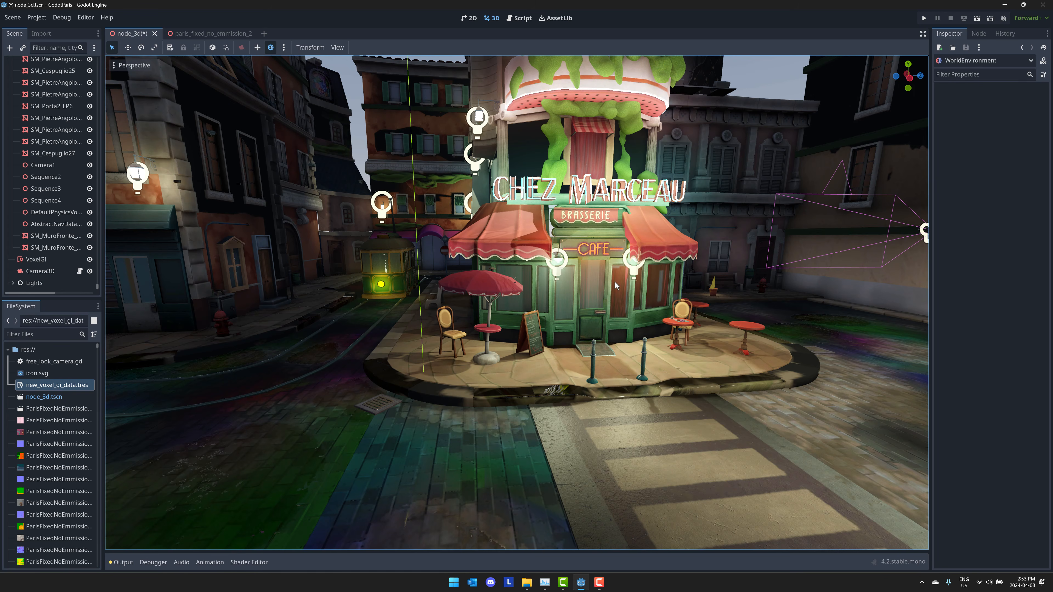
# Step: Look around the street under the preview environment, and turn that preview off
pyautogui.moveTo(614, 282); pyautogui.dragTo(634, 274, button='right')
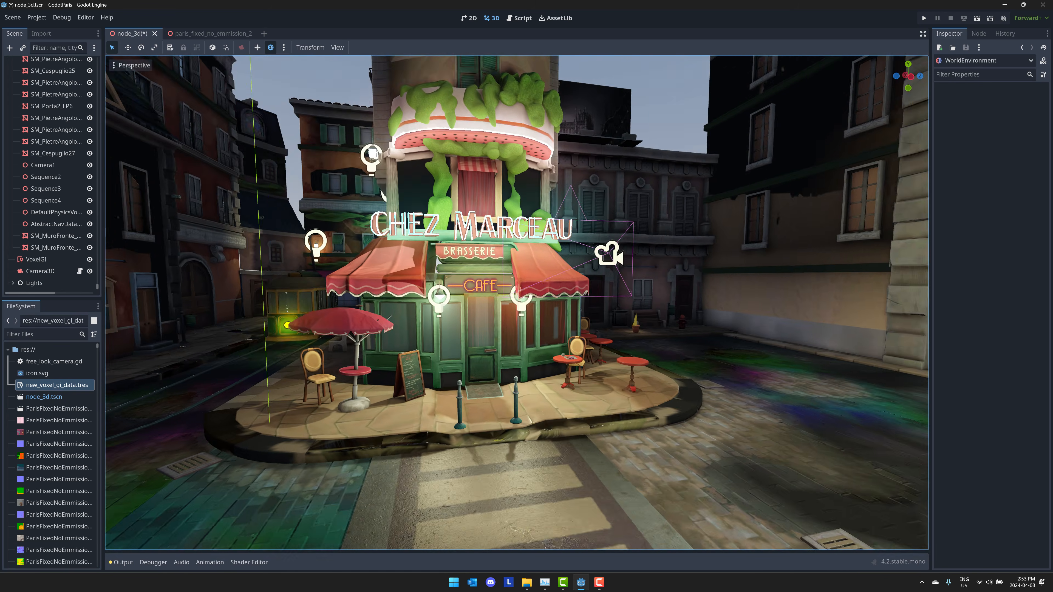
pyautogui.moveTo(383, 194); pyautogui.dragTo(402, 228, button='right')
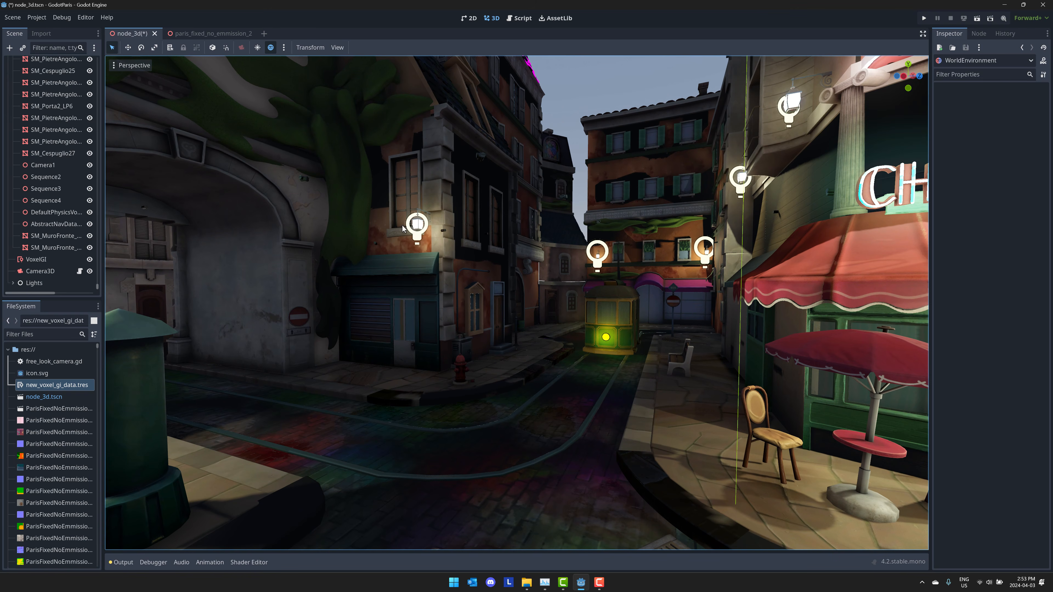
pyautogui.moveTo(663, 294)
pyautogui.mouseDown(button='right')
pyautogui.moveTo(696, 294)
pyautogui.moveTo(661, 311)
pyautogui.mouseUp(button='right')
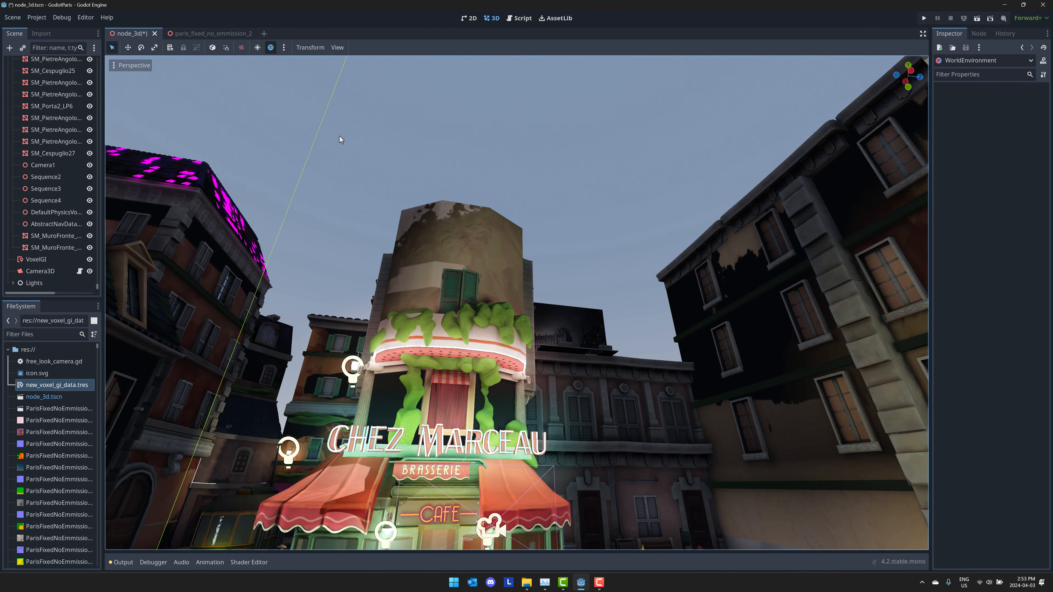
pyautogui.click(270, 47)
pyautogui.moveTo(354, 129); pyautogui.dragTo(327, 146, button='right')
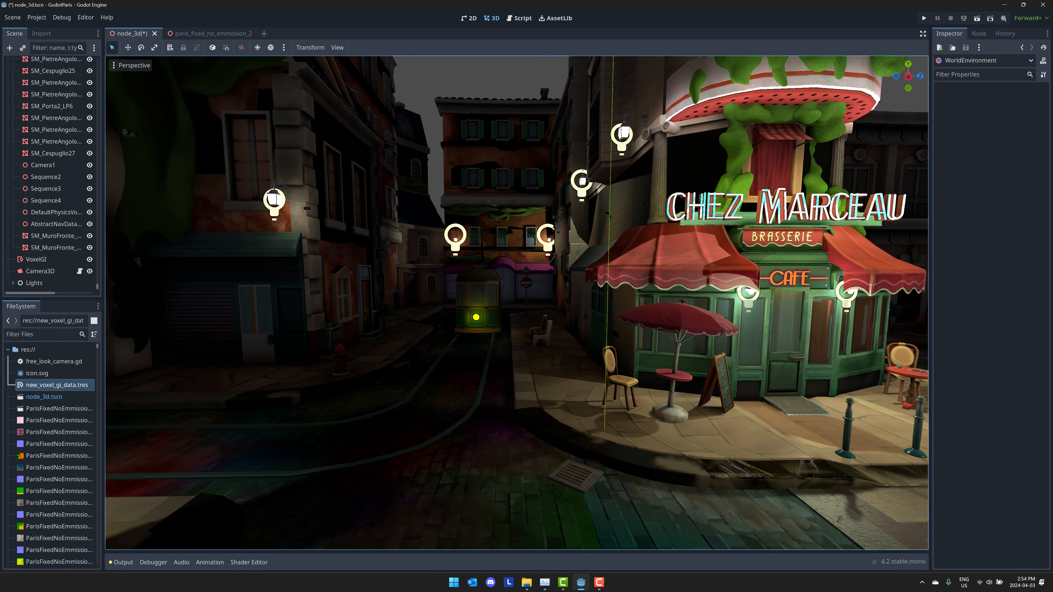
# Step: Expand the Lights group and hide all ten omni lights, from OmniLight3D through OmniLight3D10
pyautogui.click(13, 283)
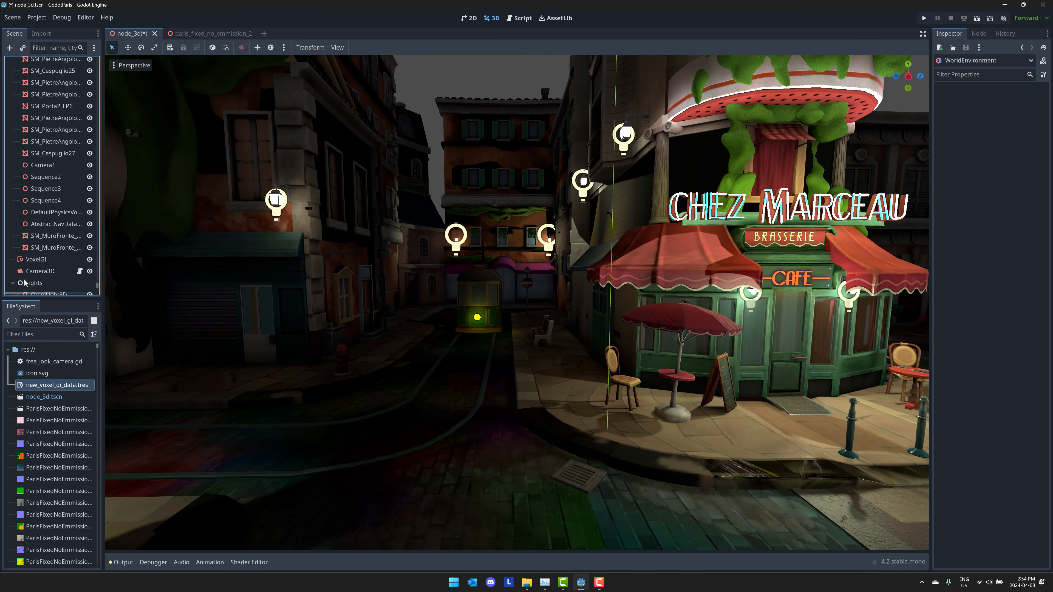
pyautogui.scroll(-5, 25, 282)
pyautogui.click(89, 176)
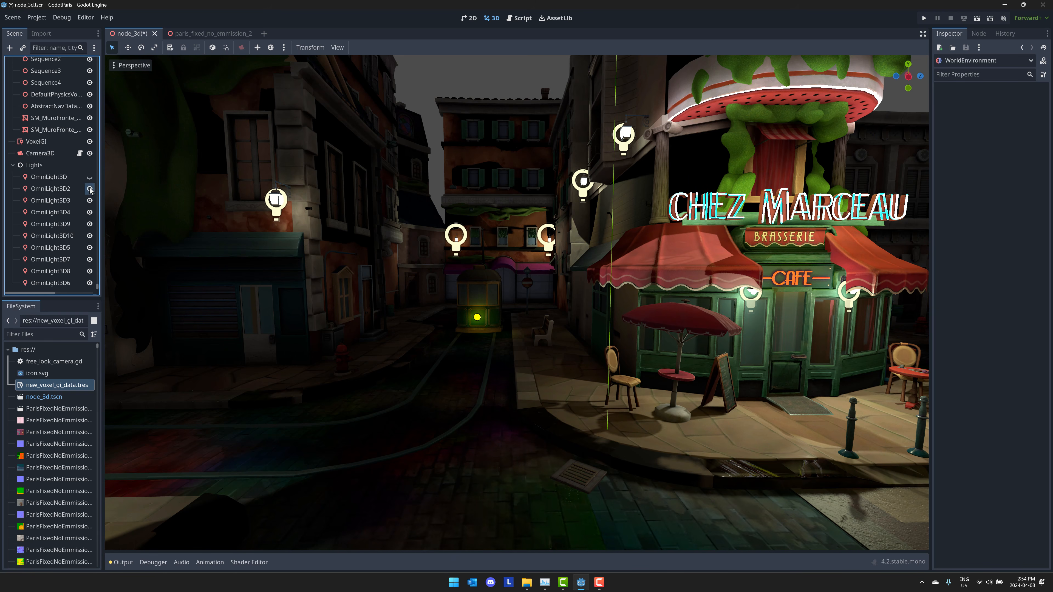
pyautogui.click(90, 188)
pyautogui.click(89, 200)
pyautogui.click(89, 212)
pyautogui.click(89, 224)
pyautogui.click(89, 235)
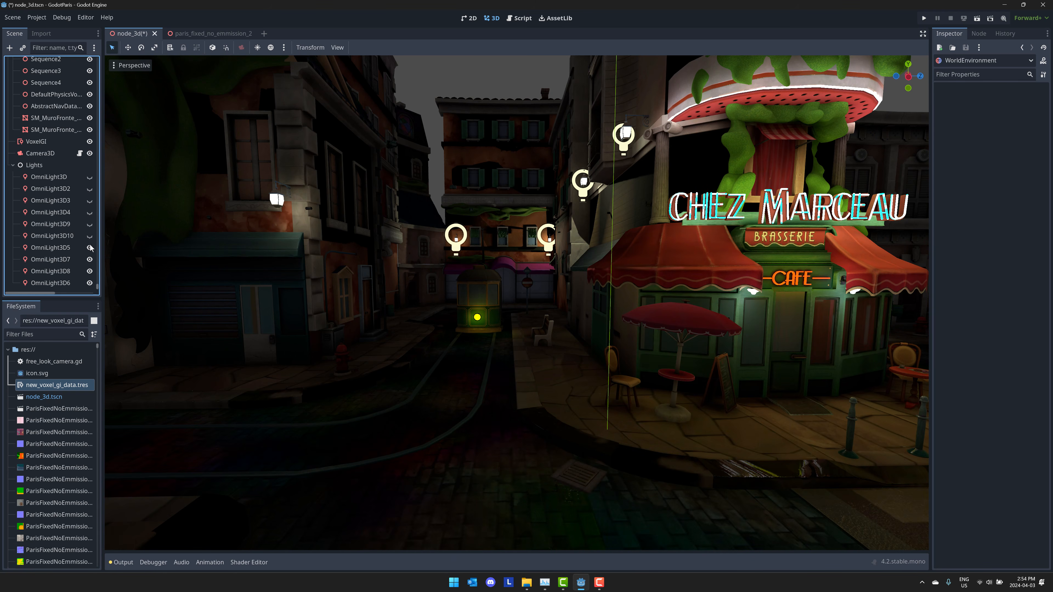
pyautogui.click(89, 247)
pyautogui.click(90, 259)
pyautogui.click(90, 271)
pyautogui.click(89, 283)
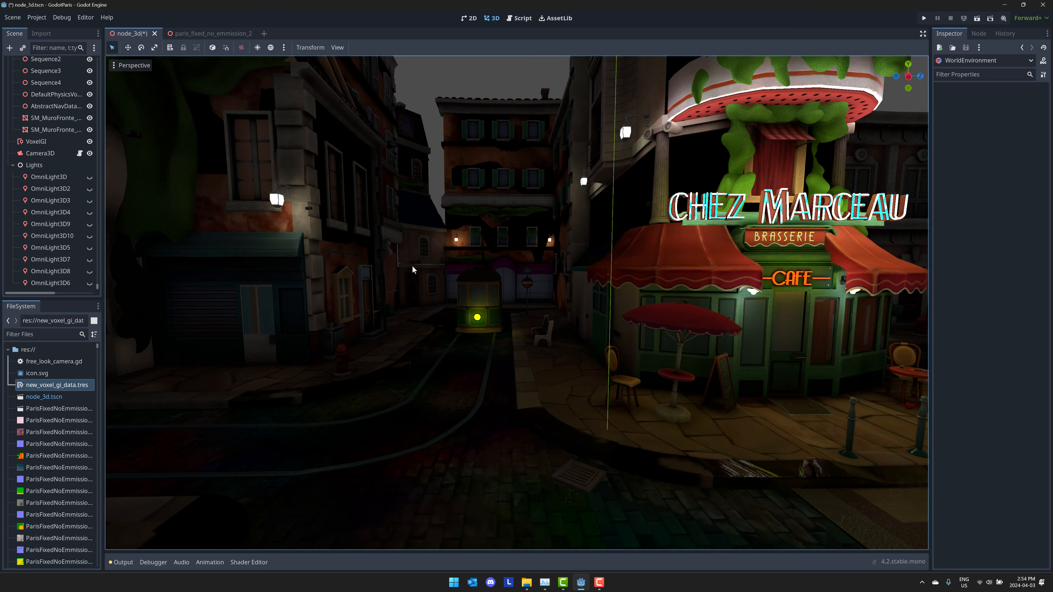
# Step: Compare the café street with preview sunlight and with the preview environment, turning each one on and off again
pyautogui.moveTo(456, 290); pyautogui.dragTo(497, 249, button='right')
pyautogui.press('d')
pyautogui.moveTo(610, 267); pyautogui.dragTo(495, 261, button='right')
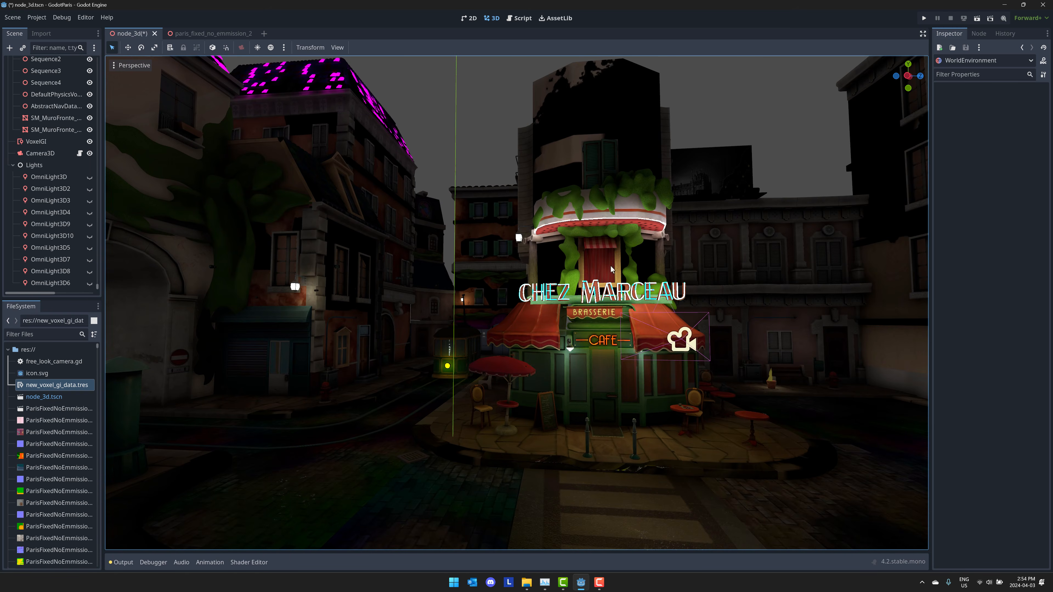
pyautogui.moveTo(594, 314); pyautogui.dragTo(419, 207, button='right')
pyautogui.moveTo(472, 124); pyautogui.dragTo(634, 326, button='right')
pyautogui.press('a')
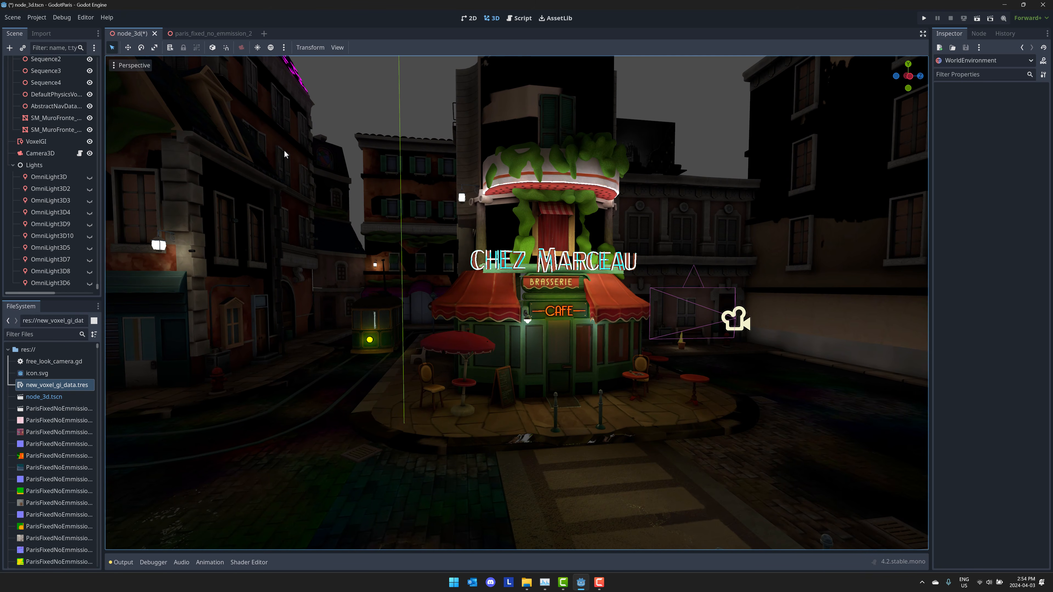
pyautogui.click(259, 49)
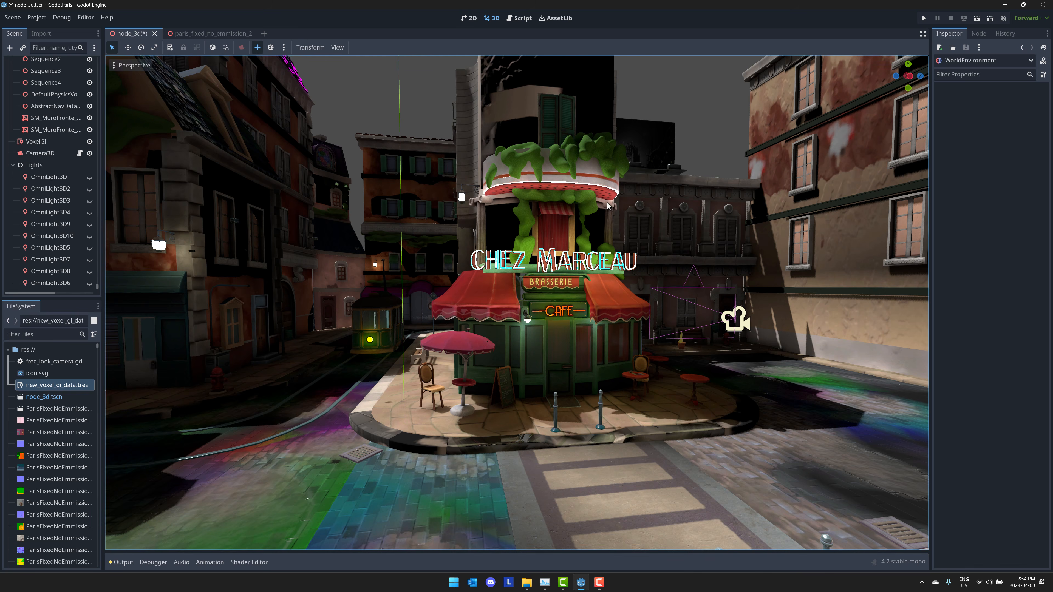
pyautogui.moveTo(398, 215); pyautogui.dragTo(454, 166, button='right')
pyautogui.moveTo(254, 79); pyautogui.dragTo(222, 92, button='right')
pyautogui.moveTo(589, 237); pyautogui.dragTo(375, 110, button='right')
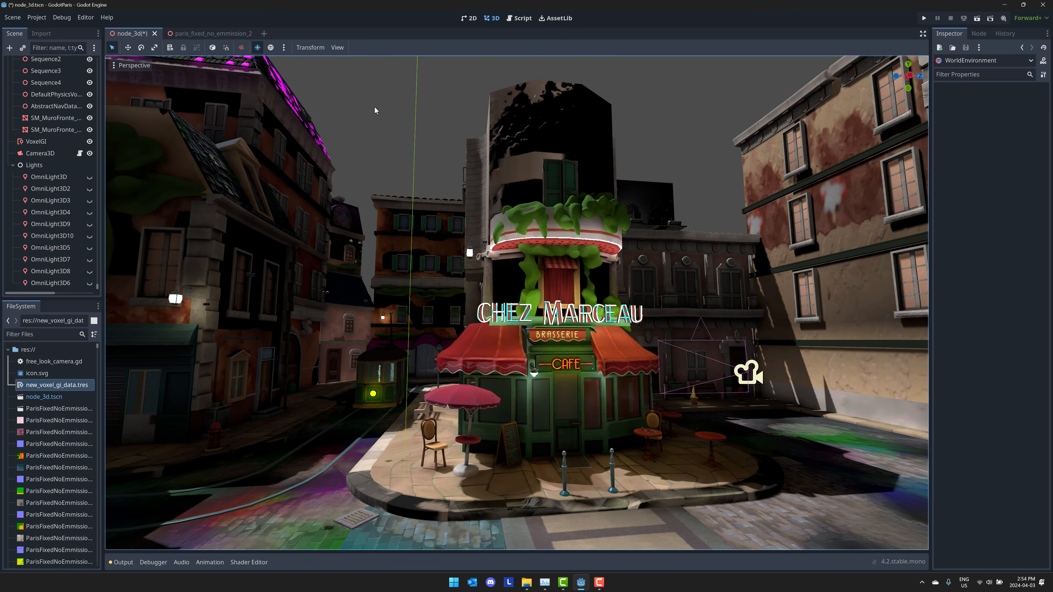
pyautogui.click(257, 49)
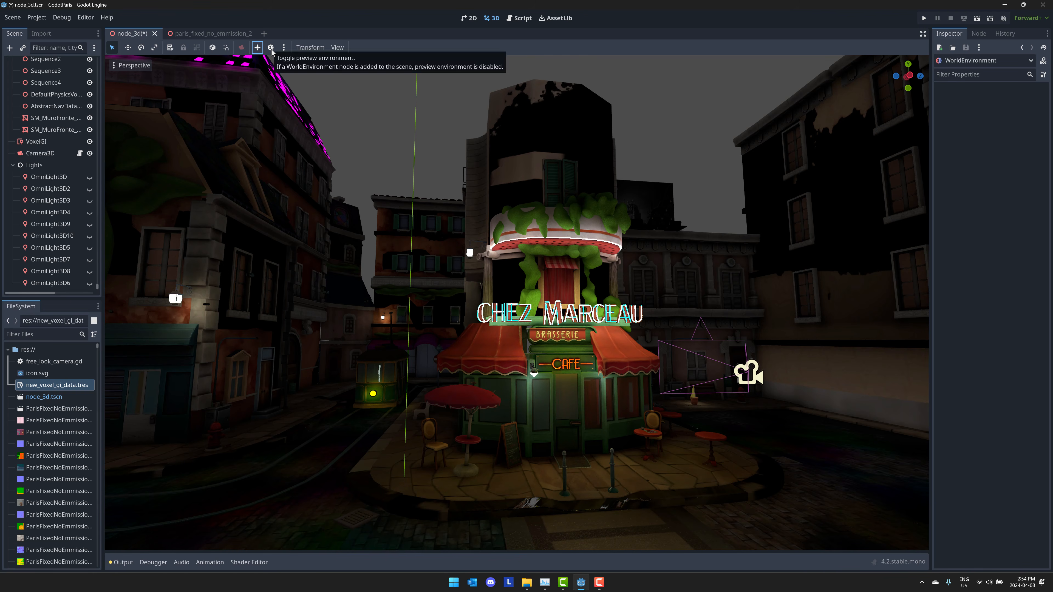
pyautogui.click(271, 48)
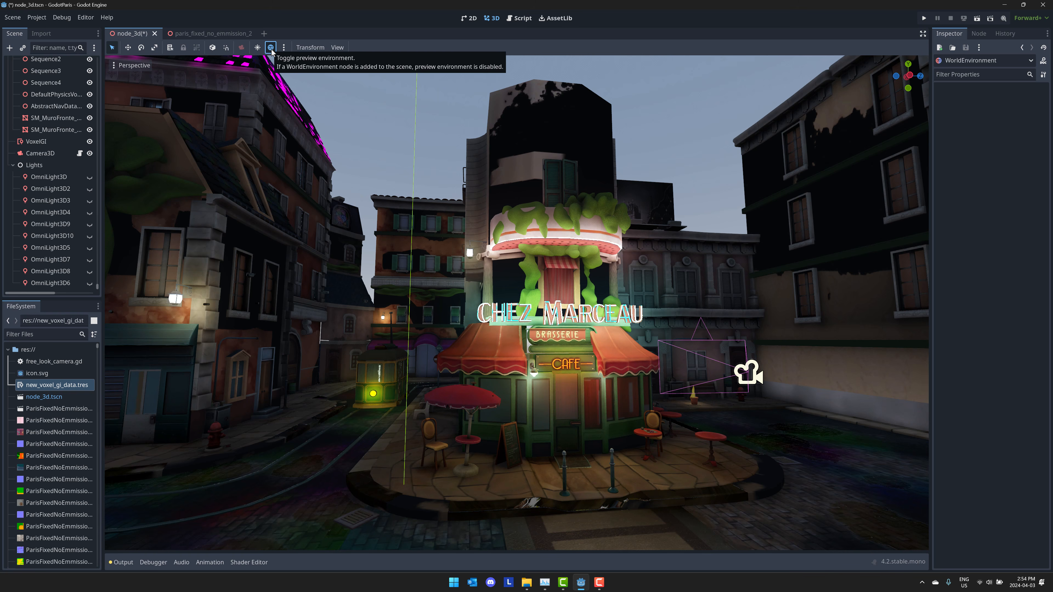
pyautogui.click(270, 48)
# Step: Collapse the Lights group and the imported Paris street scene so only the main scene nodes are listed
pyautogui.click(11, 165)
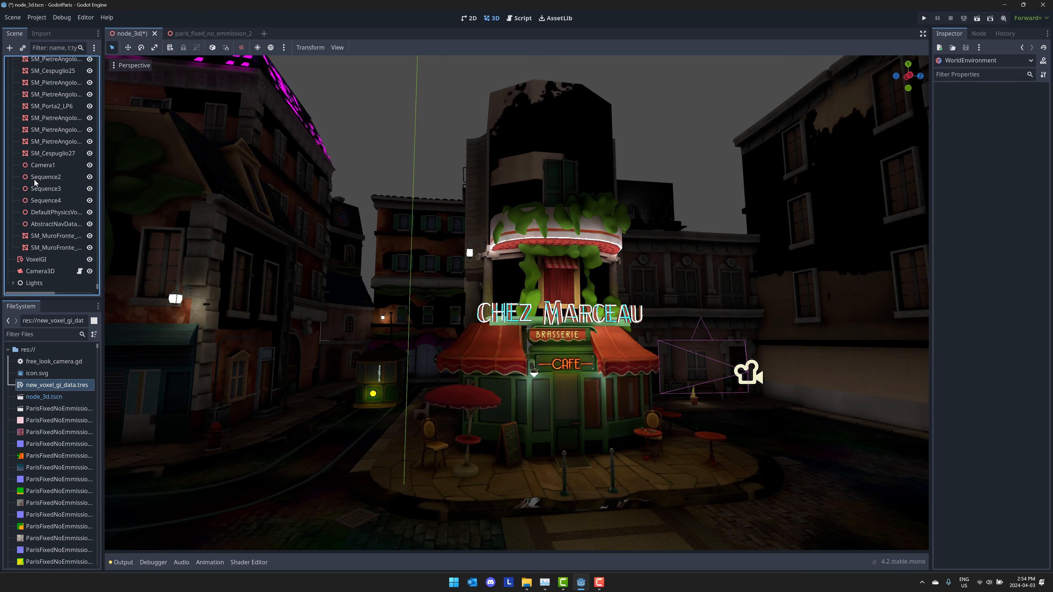
pyautogui.scroll(15, 35, 178)
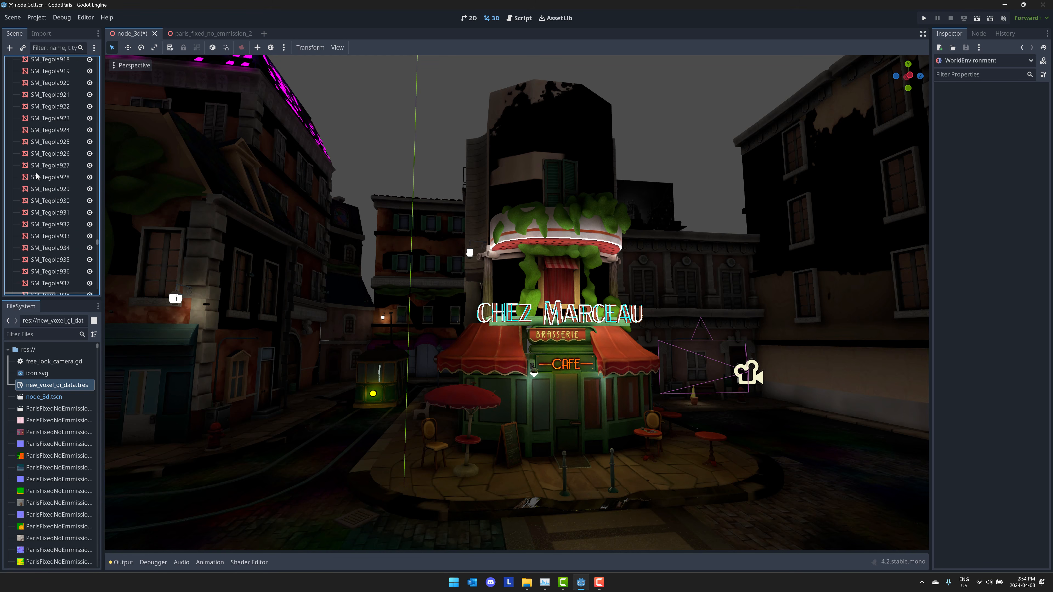
pyautogui.scroll(10, 38, 170)
pyautogui.click(43, 160)
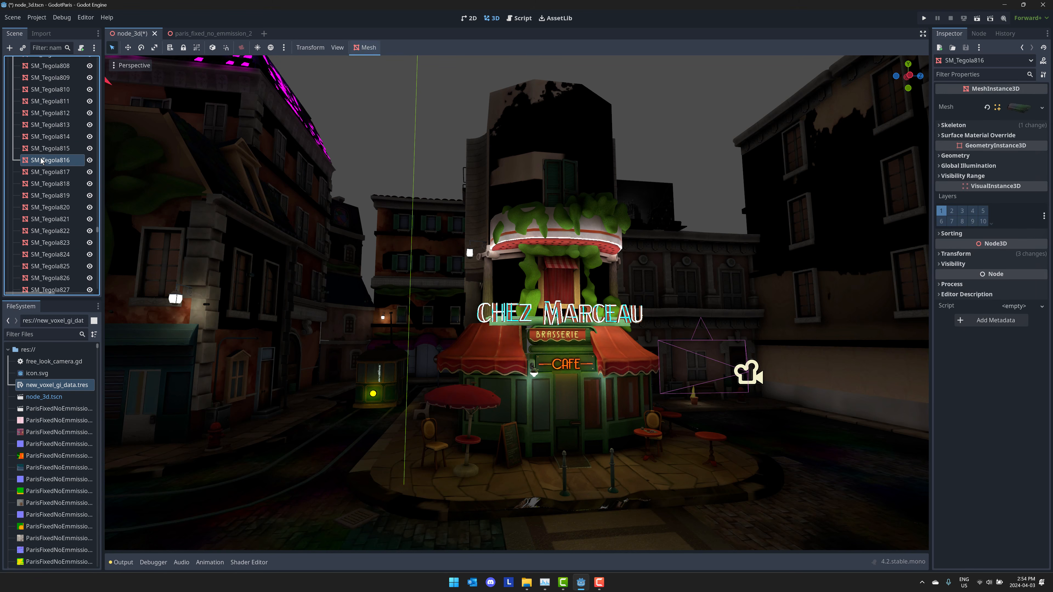
pyautogui.press('Left')
pyautogui.press('Left')
# Step: Delete the VoxelGI node from the scene and look over the café street without it
pyautogui.click(36, 88)
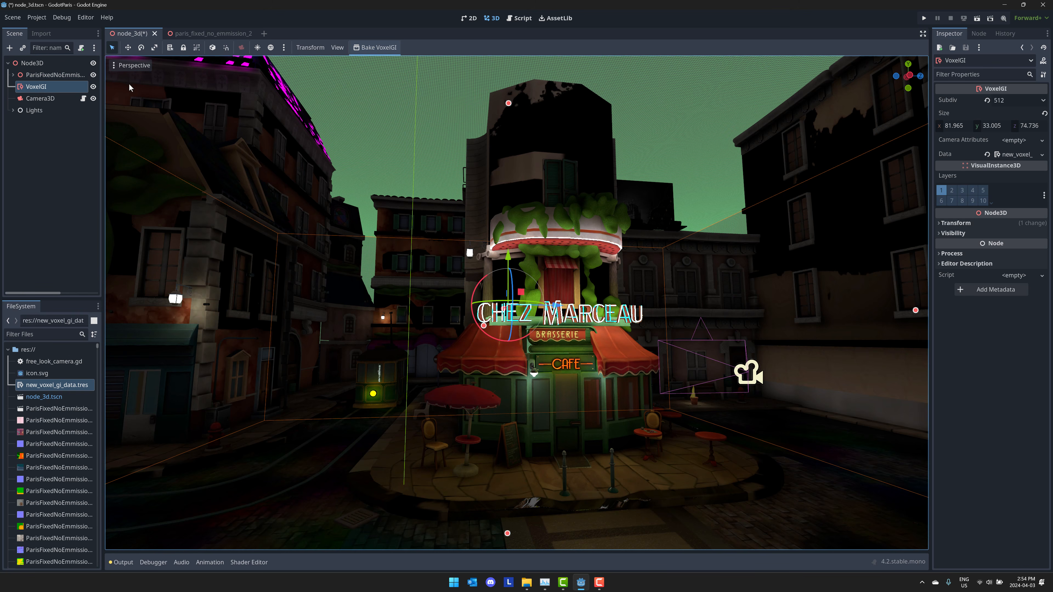
pyautogui.press('Delete')
pyautogui.click(520, 303)
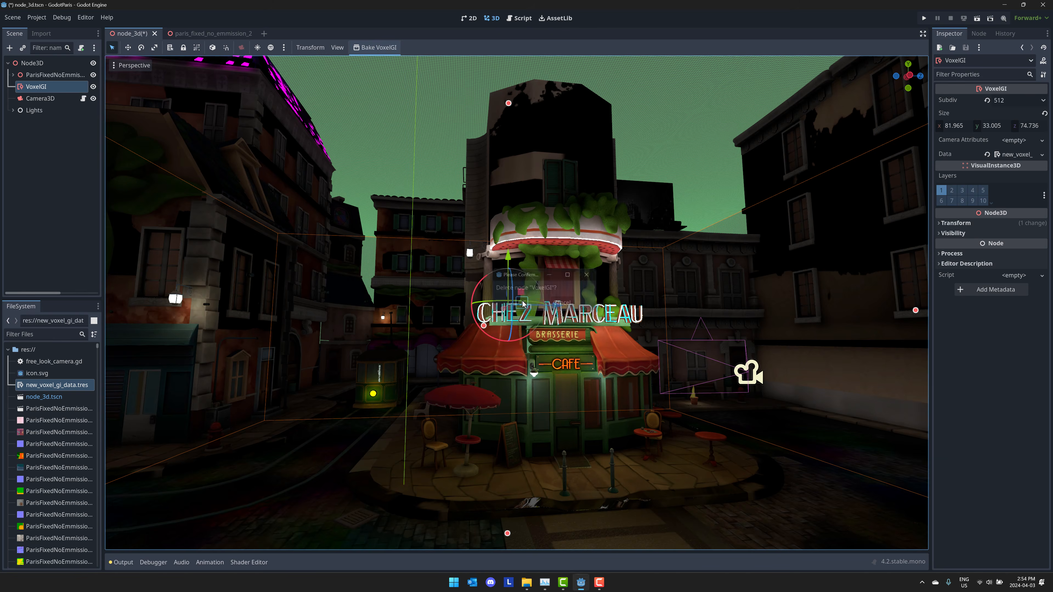
pyautogui.moveTo(555, 279)
pyautogui.mouseDown(button='right')
pyautogui.moveTo(601, 291)
pyautogui.moveTo(553, 288)
pyautogui.mouseUp(button='right')
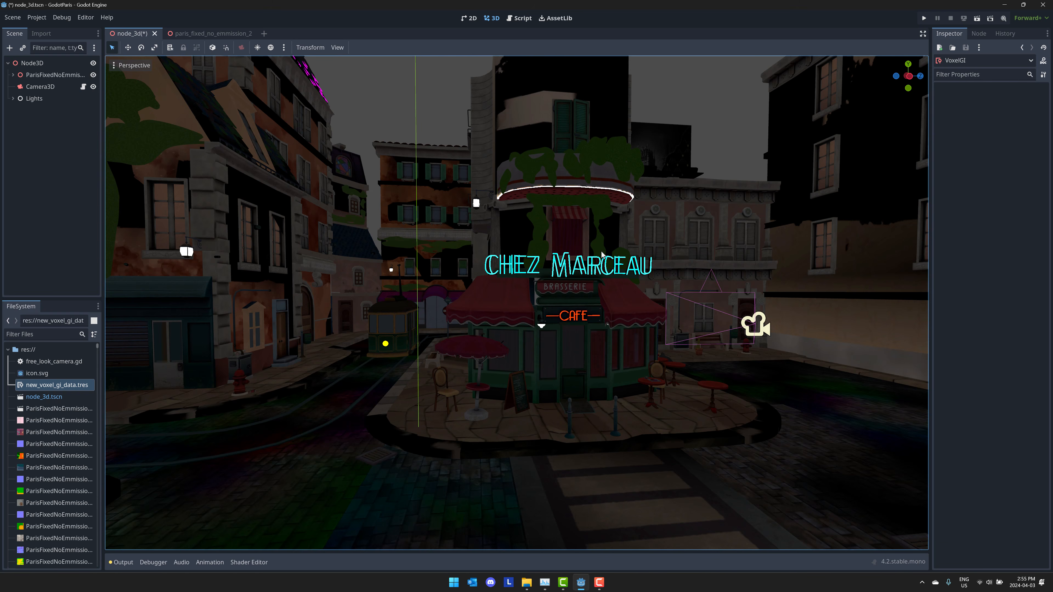
pyautogui.moveTo(413, 243); pyautogui.dragTo(414, 244, button='right')
# Step: Add a WorldEnvironment node under the root Node3D, leaving the Lights group collapsed
pyautogui.click(13, 98)
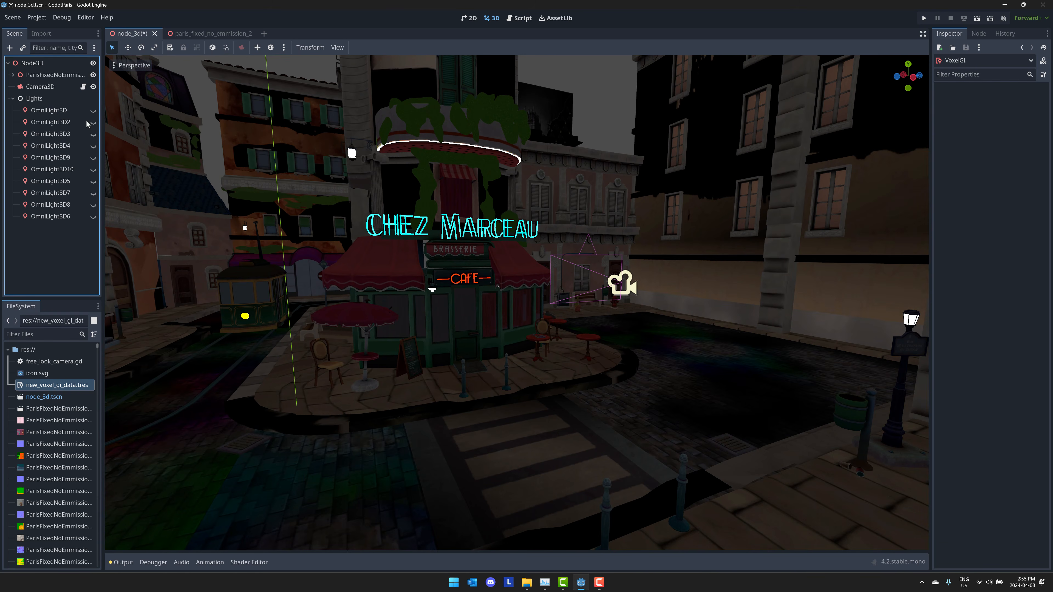
pyautogui.click(12, 98)
pyautogui.click(25, 63)
pyautogui.click(9, 48)
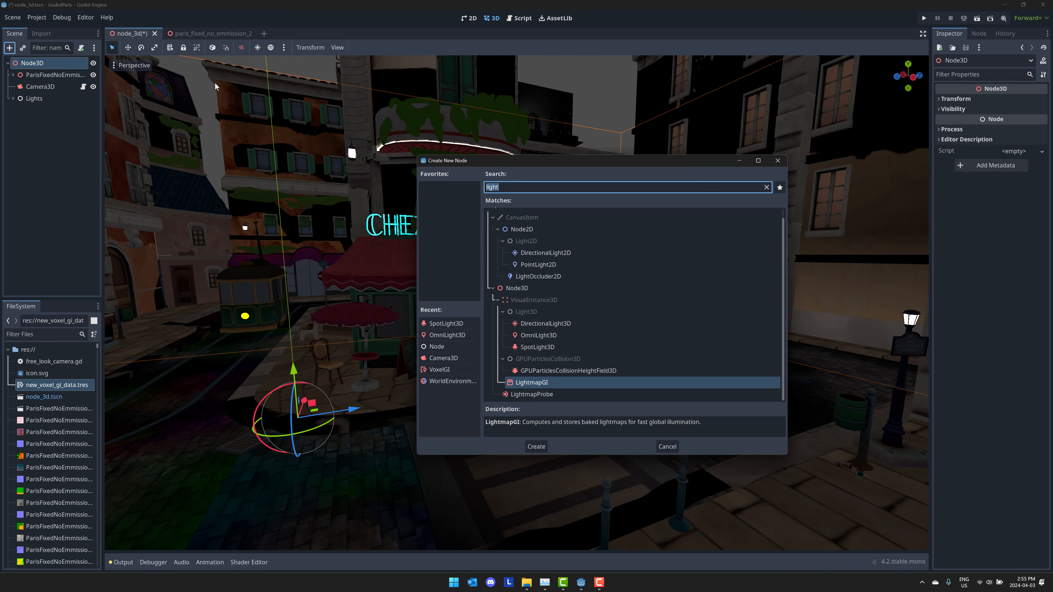
pyautogui.write('world')
pyautogui.press('Return')
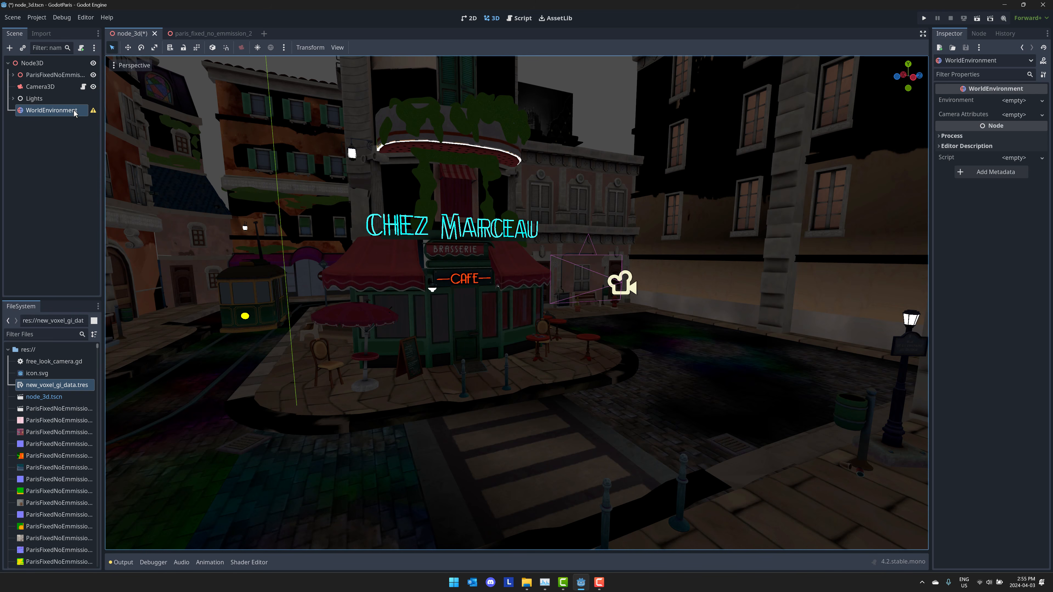
# Step: Assign a new Environment resource to the WorldEnvironment, expand its properties and widen the property area
pyautogui.click(1020, 101)
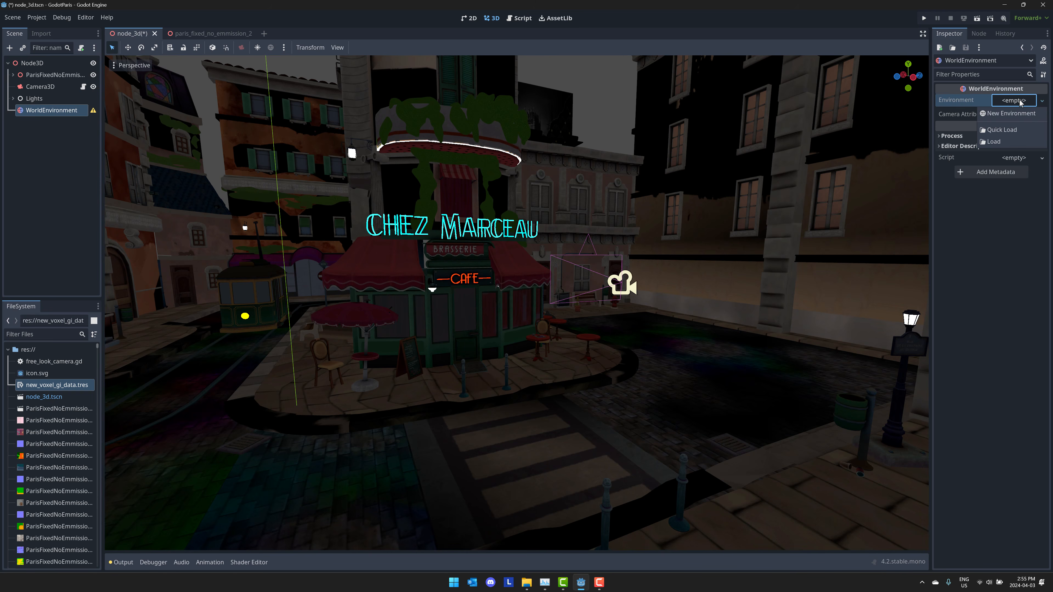
pyautogui.click(1022, 114)
pyautogui.click(1023, 104)
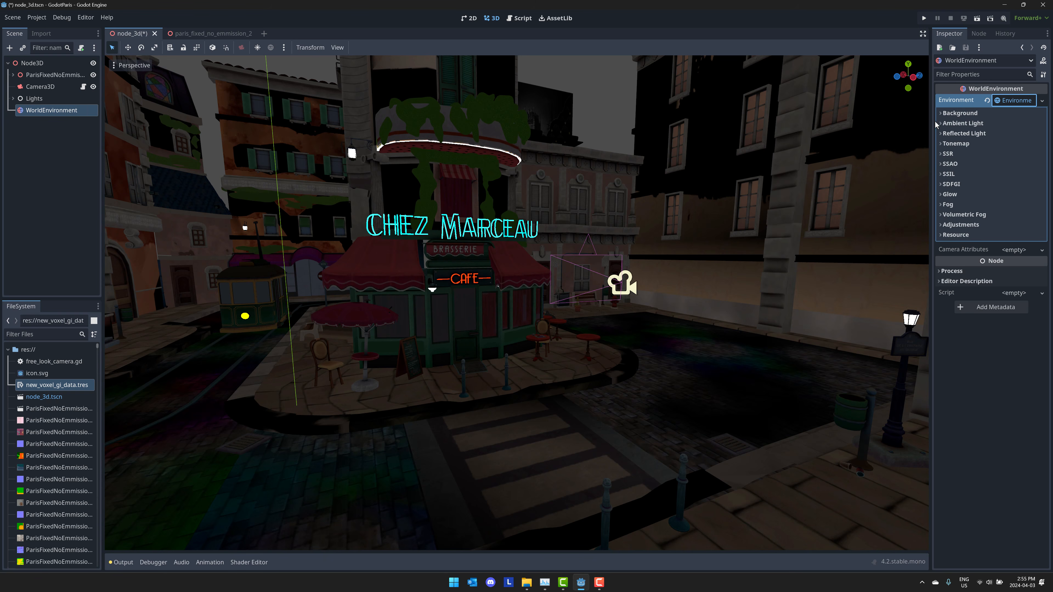
pyautogui.moveTo(932, 124); pyautogui.dragTo(884, 122)
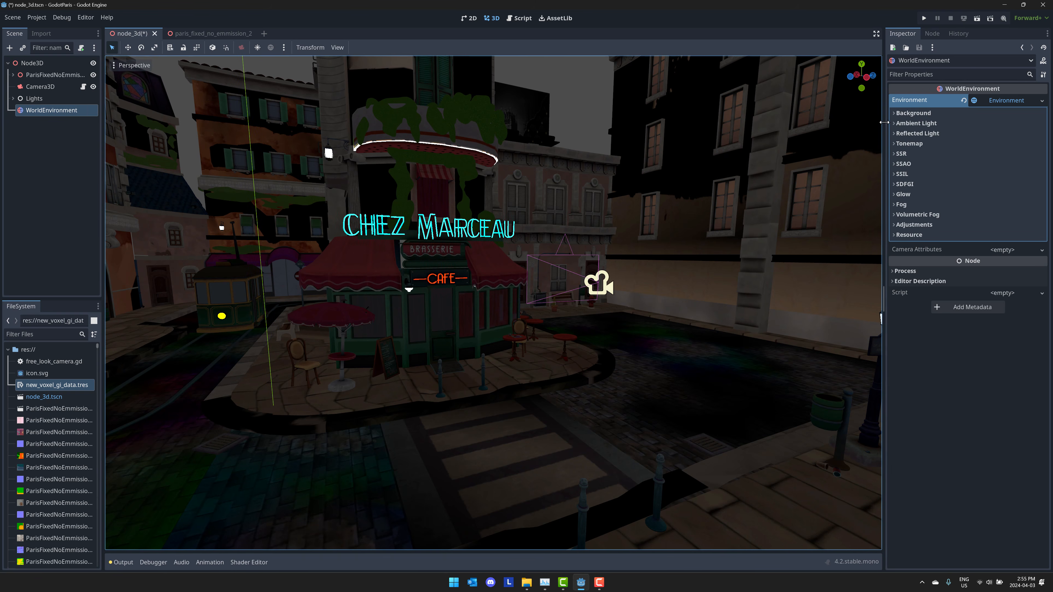
# Step: Set the environment's ambient light source to Sky, expand the Sky settings and look around the café street
pyautogui.click(895, 113)
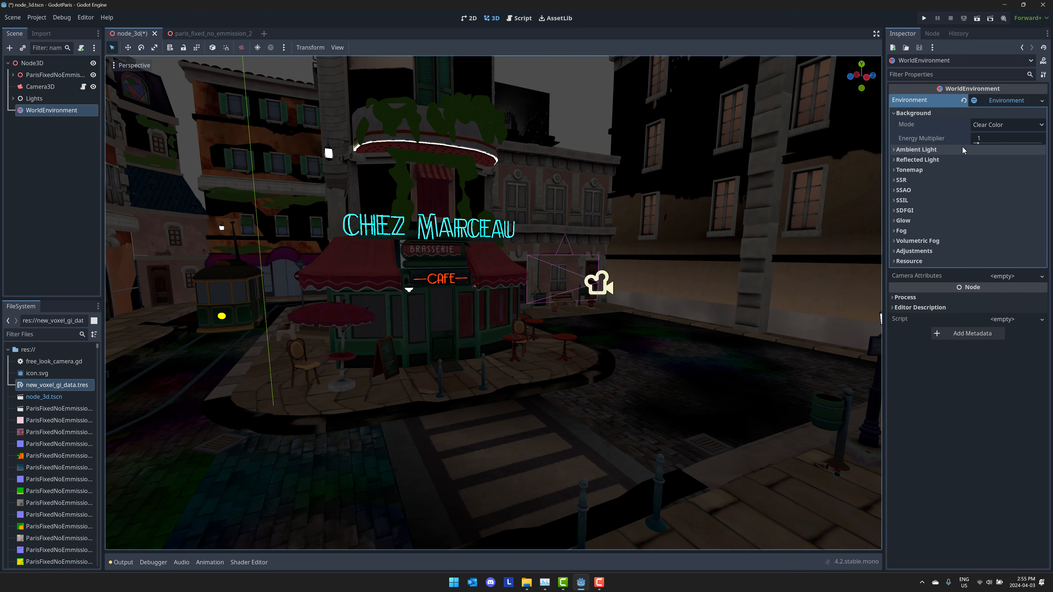
pyautogui.click(906, 150)
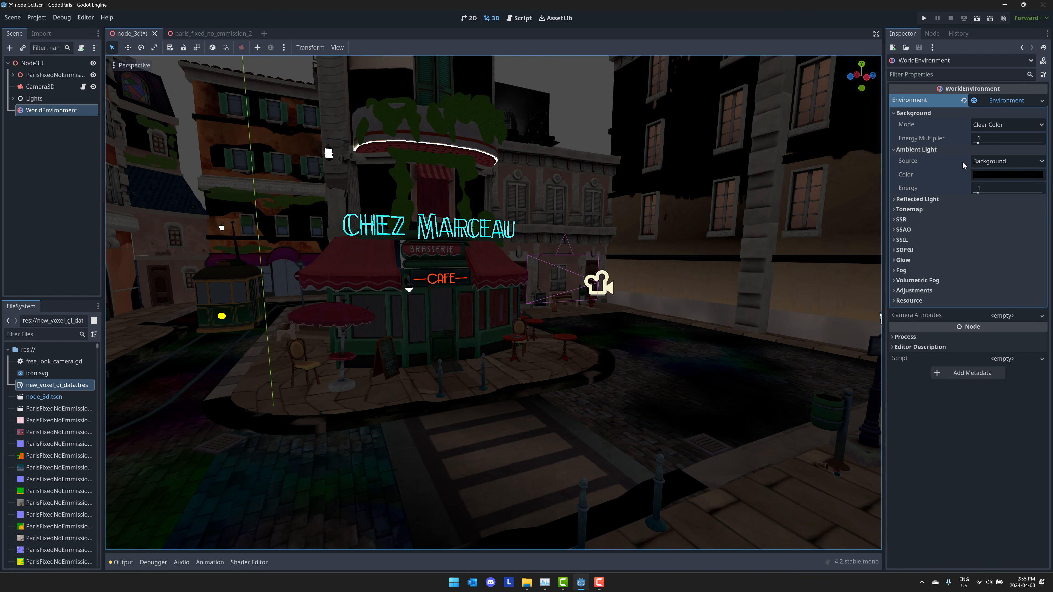
pyautogui.click(1006, 162)
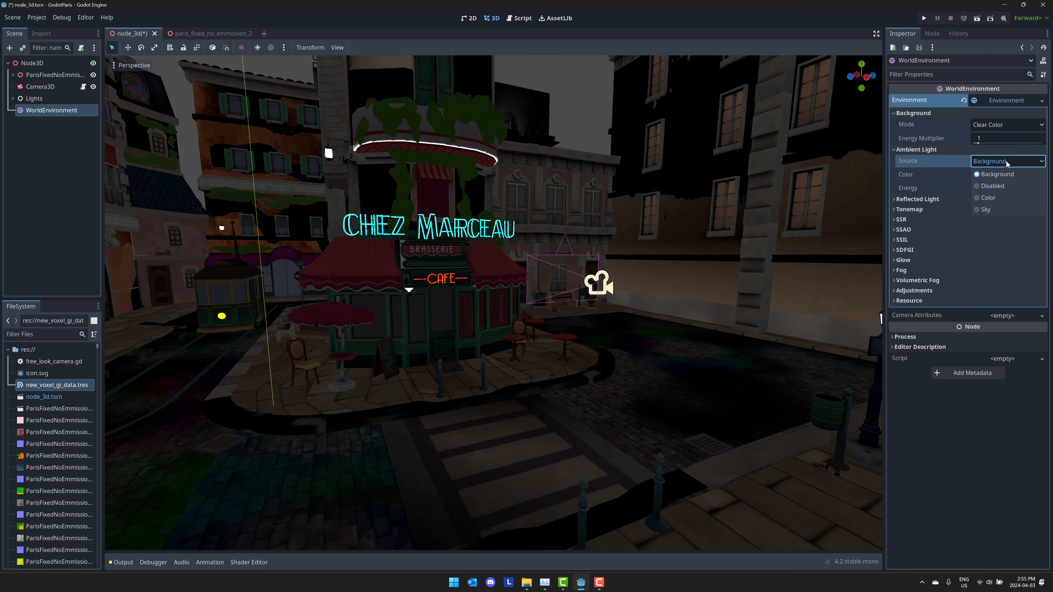
pyautogui.click(986, 210)
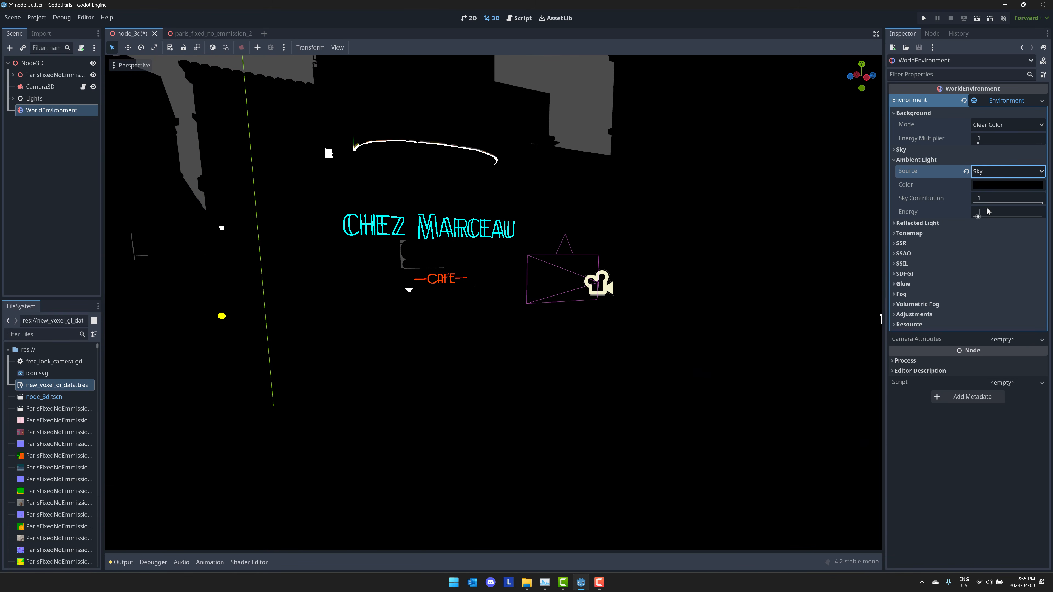
pyautogui.click(901, 150)
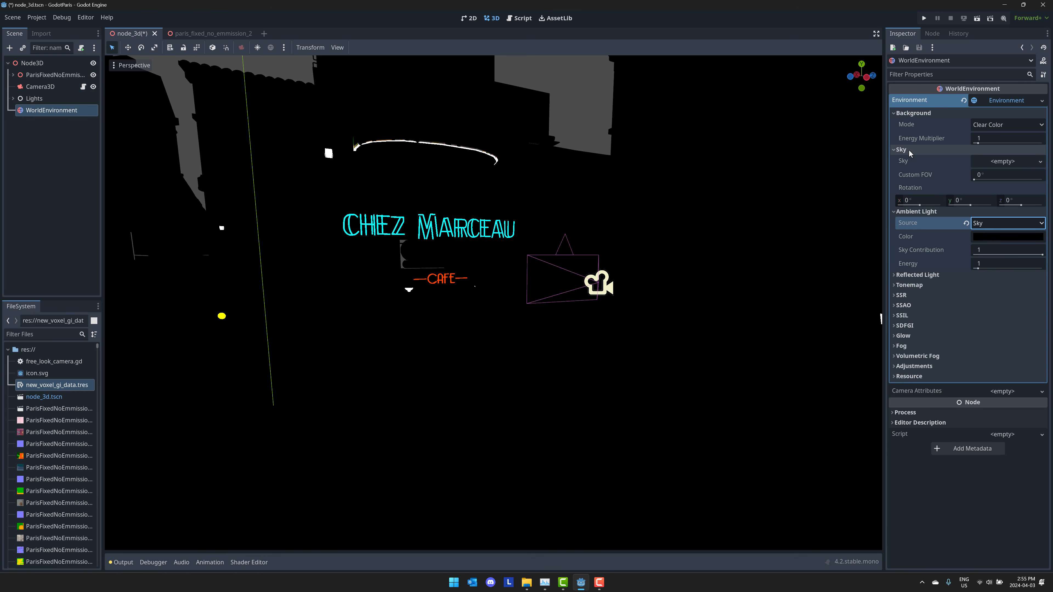
pyautogui.moveTo(705, 249); pyautogui.dragTo(681, 255, button='right')
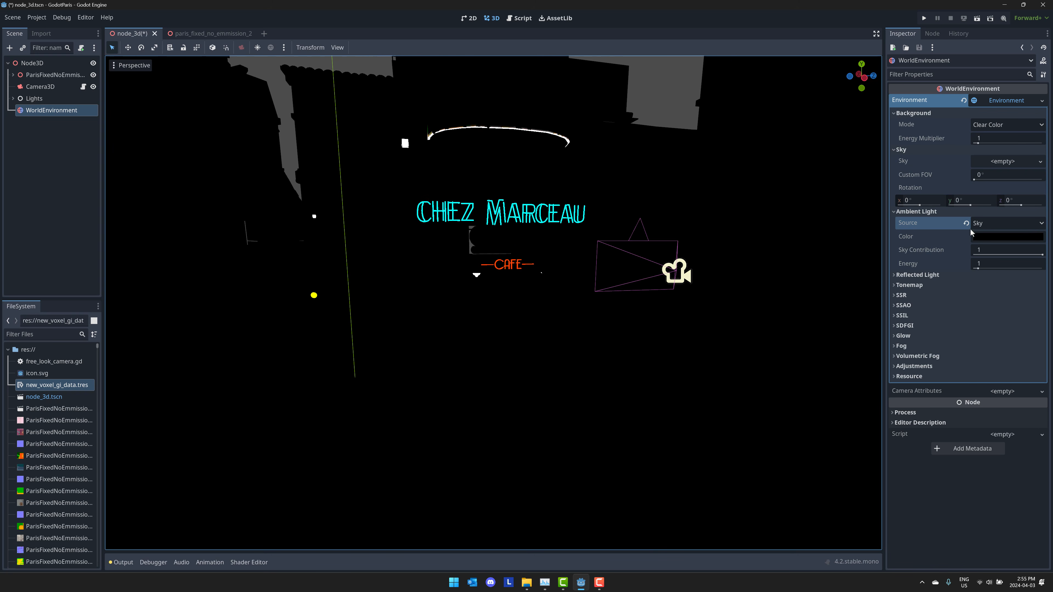
pyautogui.moveTo(715, 215); pyautogui.dragTo(642, 207, button='right')
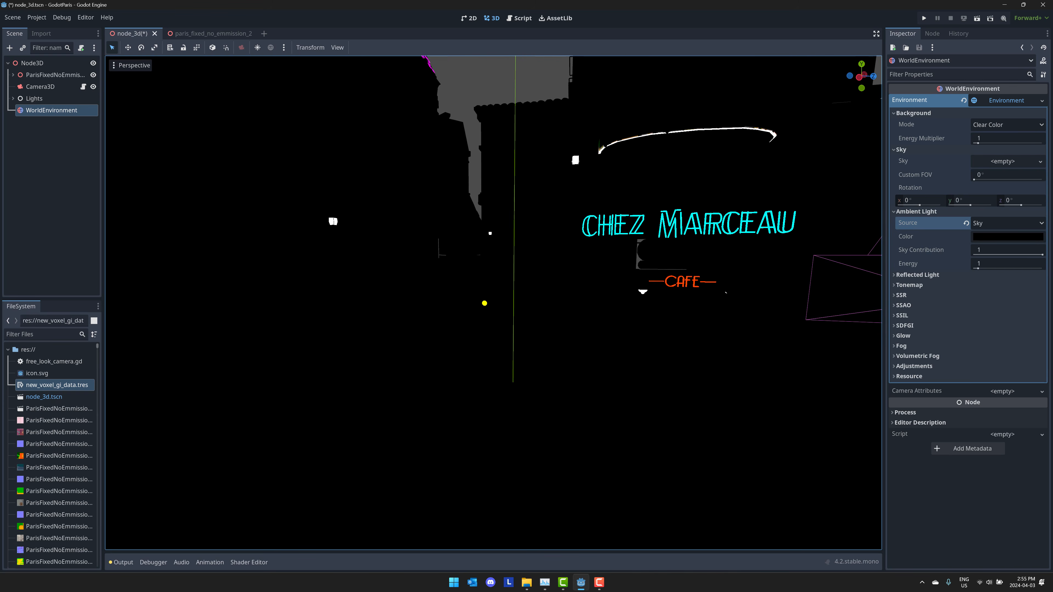
pyautogui.moveTo(726, 209); pyautogui.dragTo(770, 217, button='right')
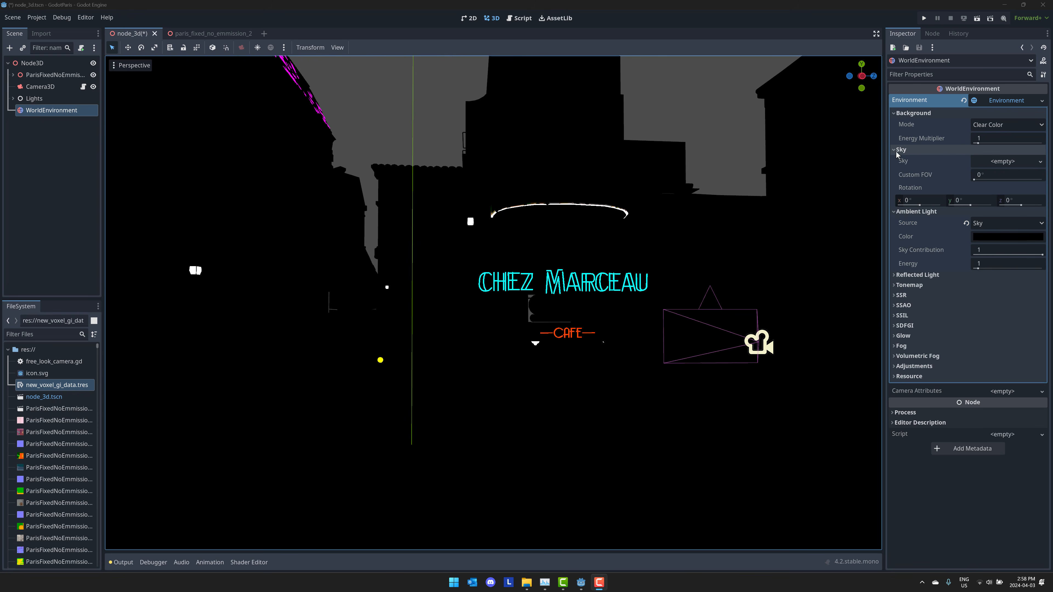
# Step: Create a new Sky with a ProceduralSkyMaterial for the environment and review the material's sky colour settings
pyautogui.click(1040, 161)
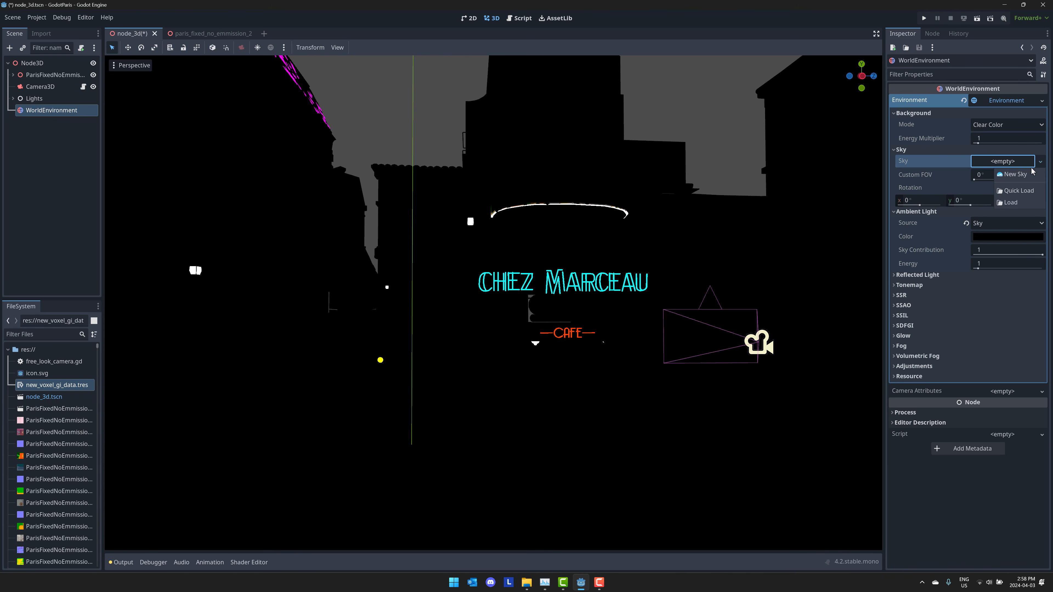
pyautogui.click(1025, 175)
pyautogui.click(1020, 162)
pyautogui.click(1003, 176)
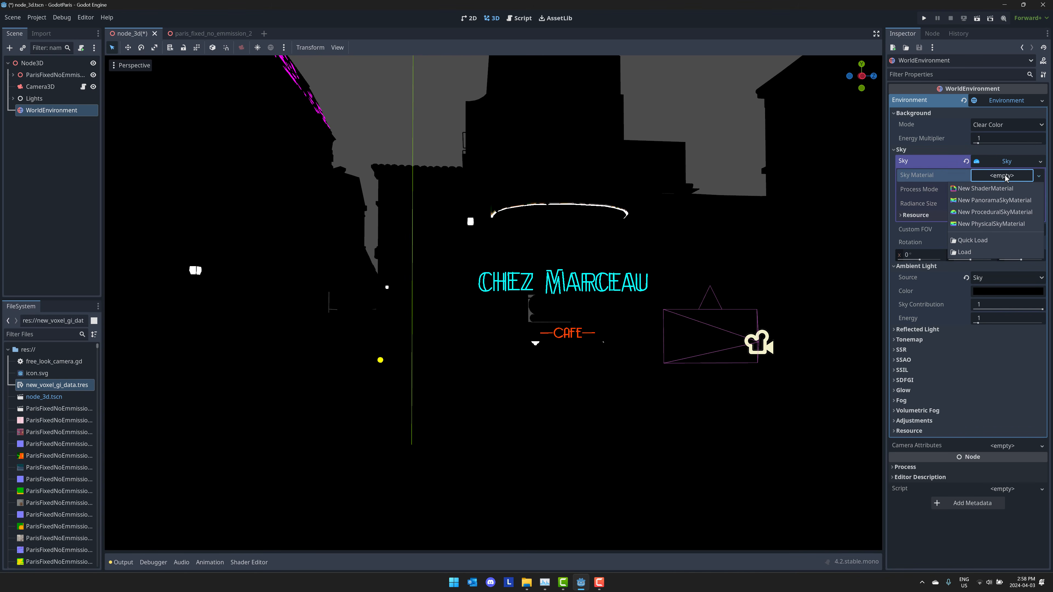
pyautogui.click(999, 210)
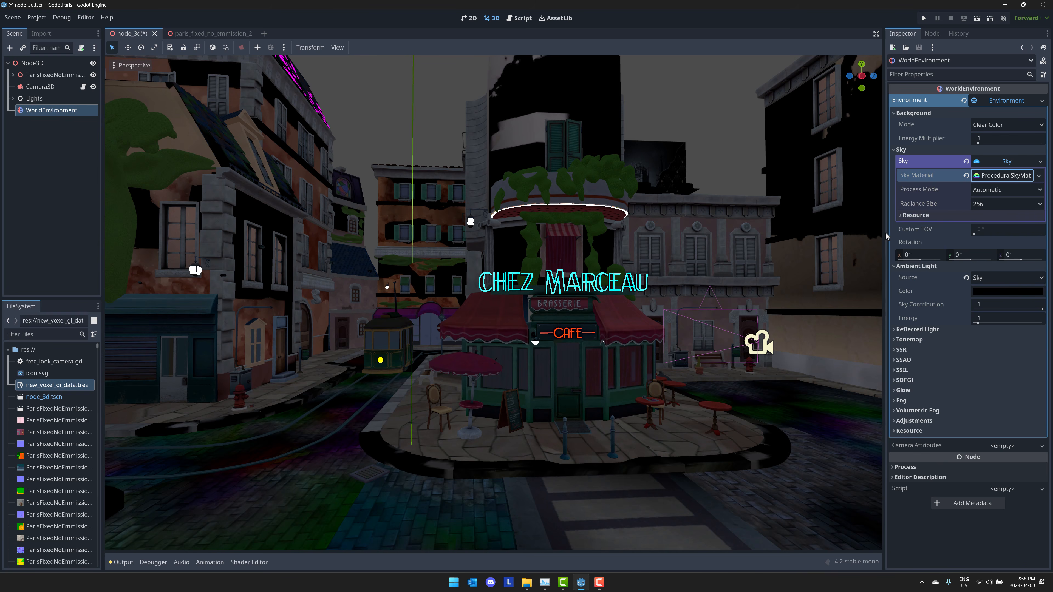
pyautogui.click(998, 179)
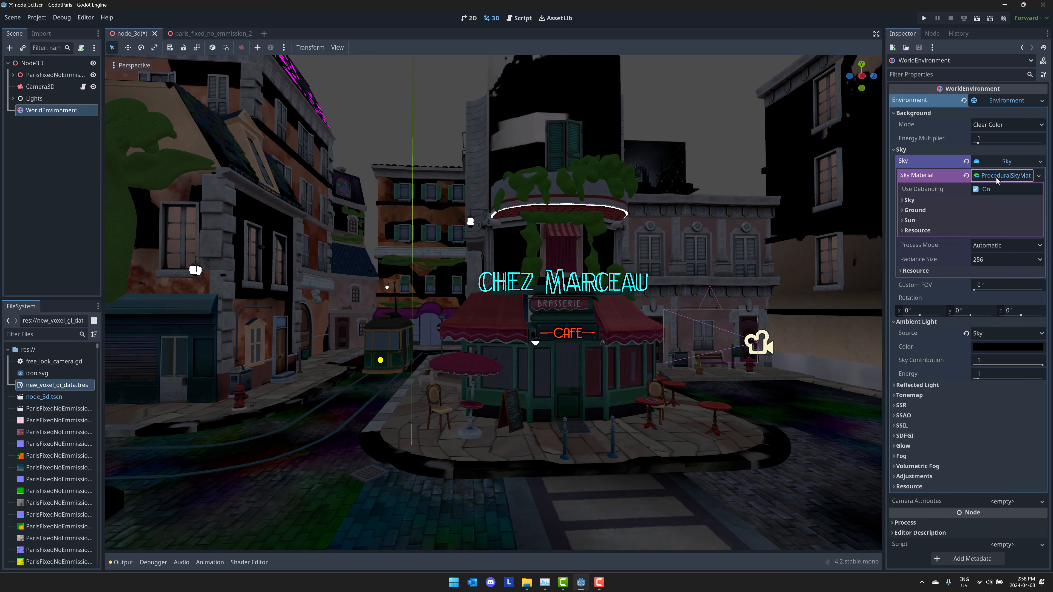
pyautogui.click(924, 200)
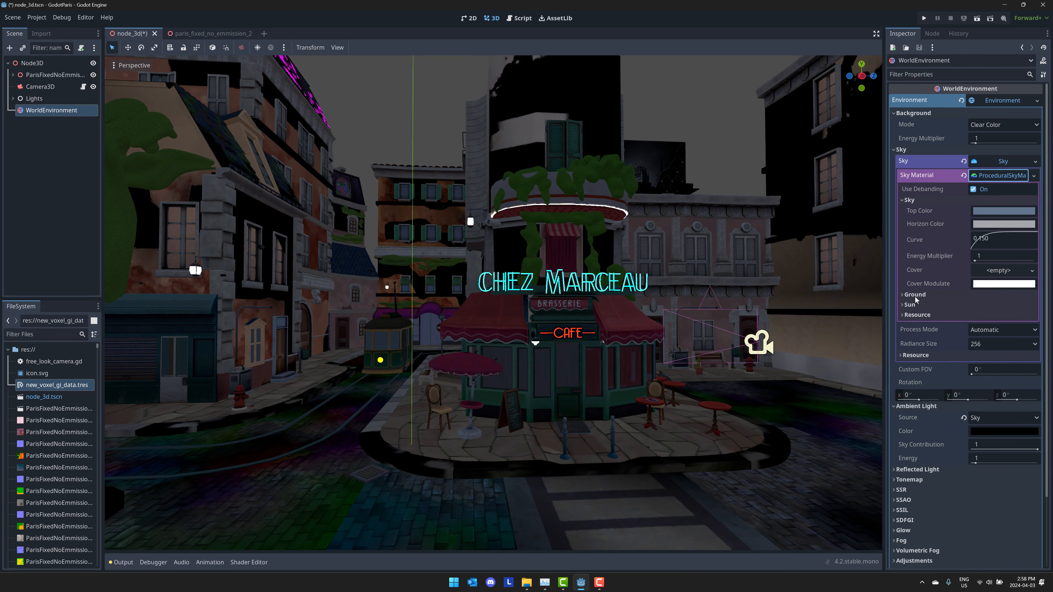
pyautogui.click(898, 150)
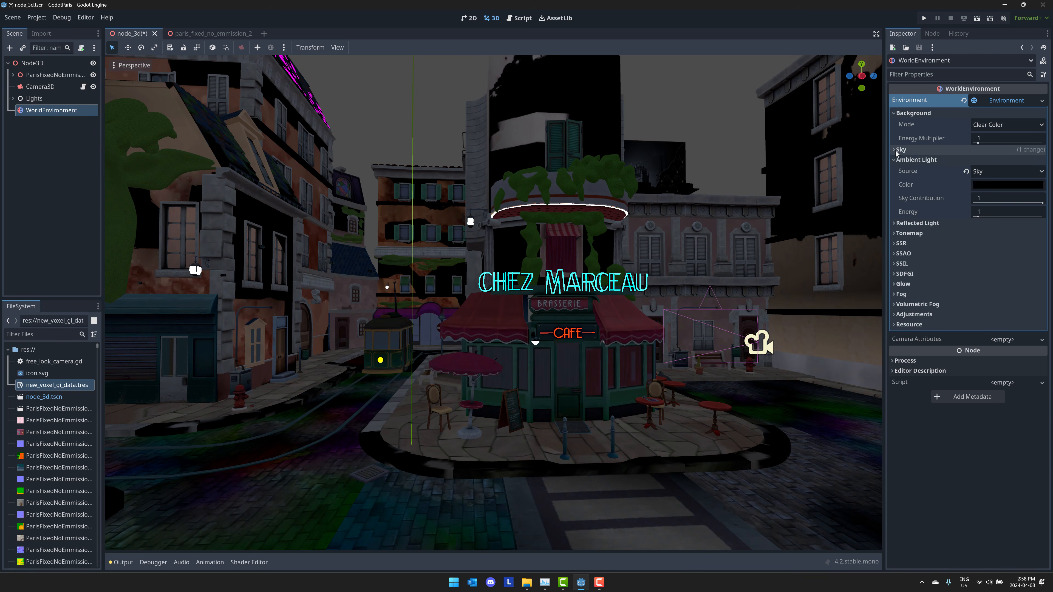
# Step: Set the ambient light colour to light grey and the environment's background mode to Sky
pyautogui.click(994, 174)
pyautogui.click(995, 174)
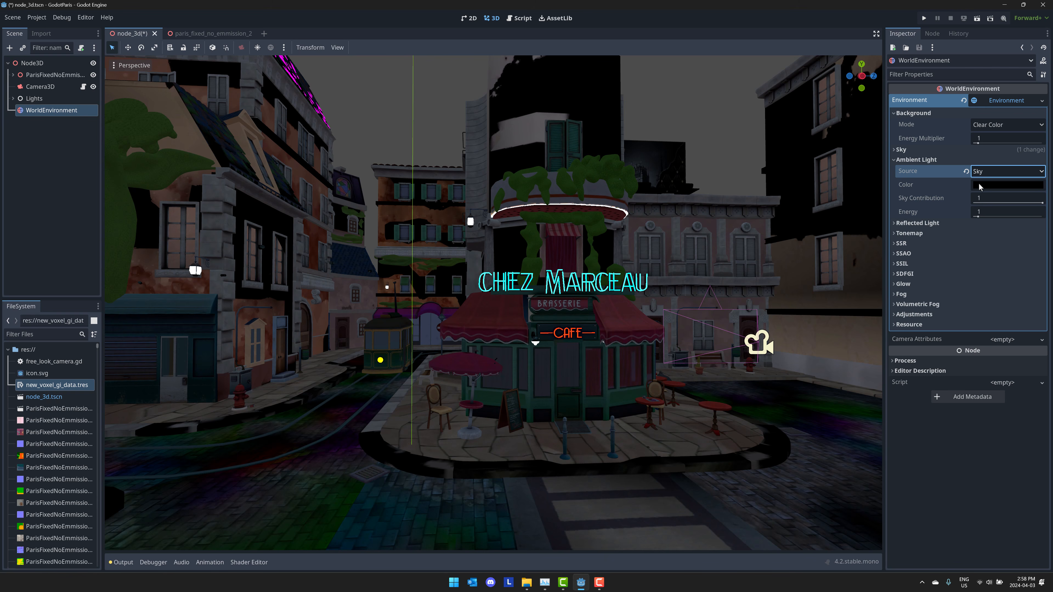
pyautogui.click(990, 182)
pyautogui.click(992, 125)
pyautogui.click(986, 161)
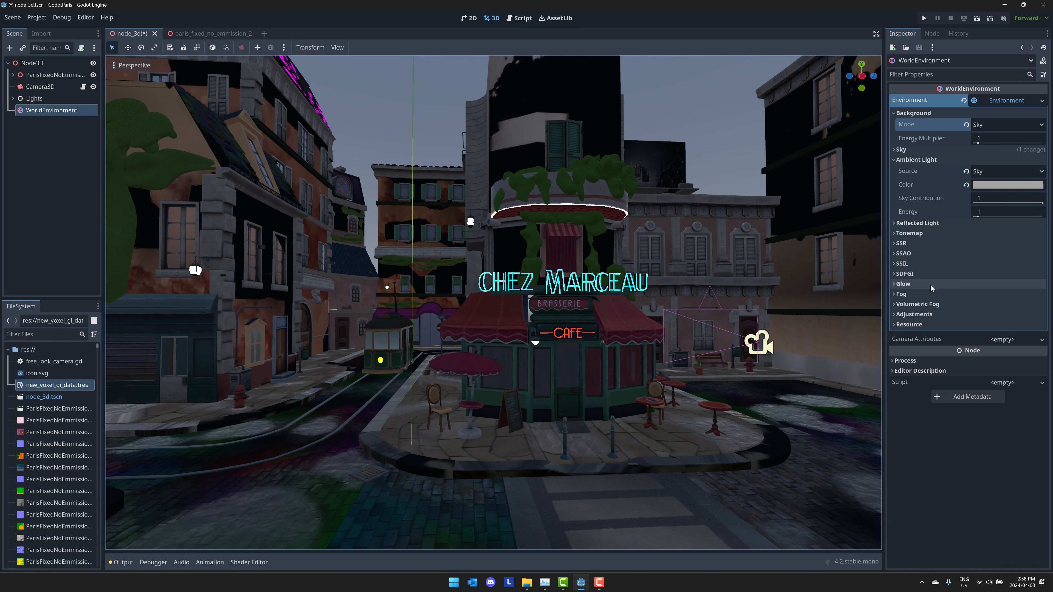
# Step: Compare the Reinhard, Filmic and ACES tonemap modes on the café street and keep Filmic
pyautogui.click(908, 233)
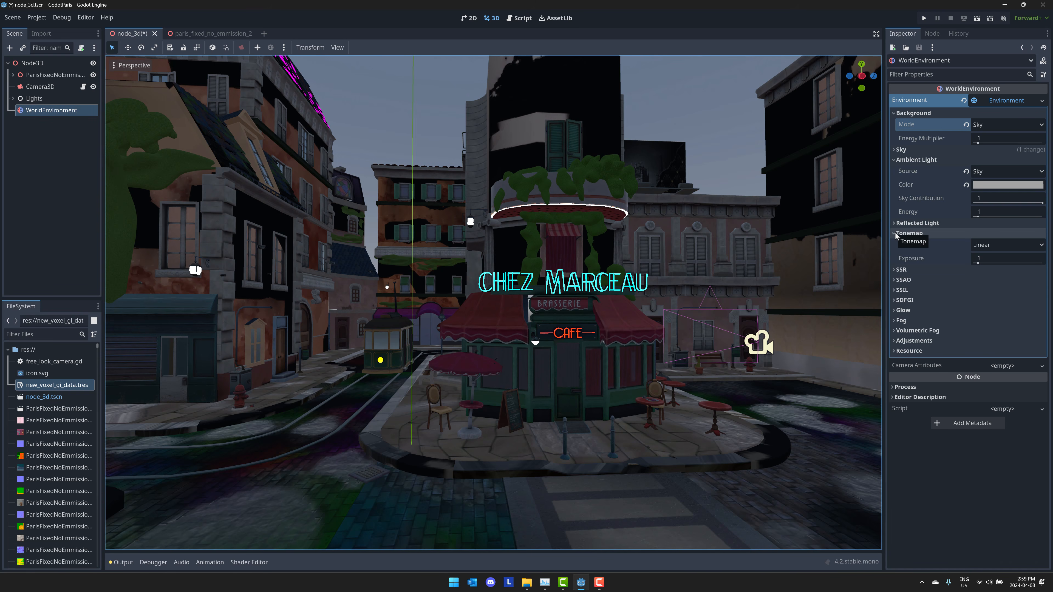
pyautogui.click(1026, 244)
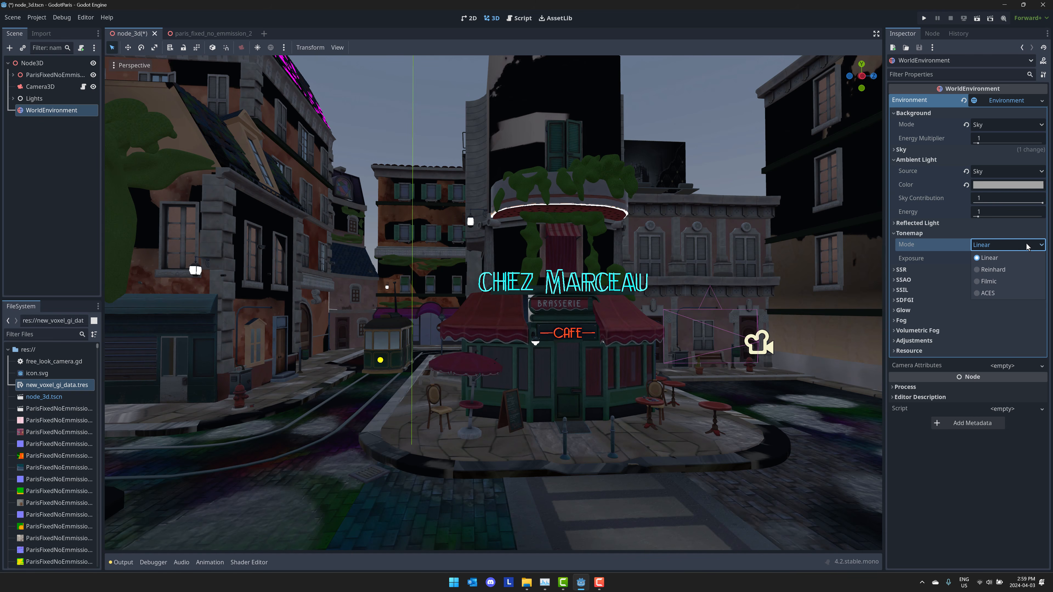
pyautogui.click(992, 270)
pyautogui.click(1003, 245)
pyautogui.click(994, 282)
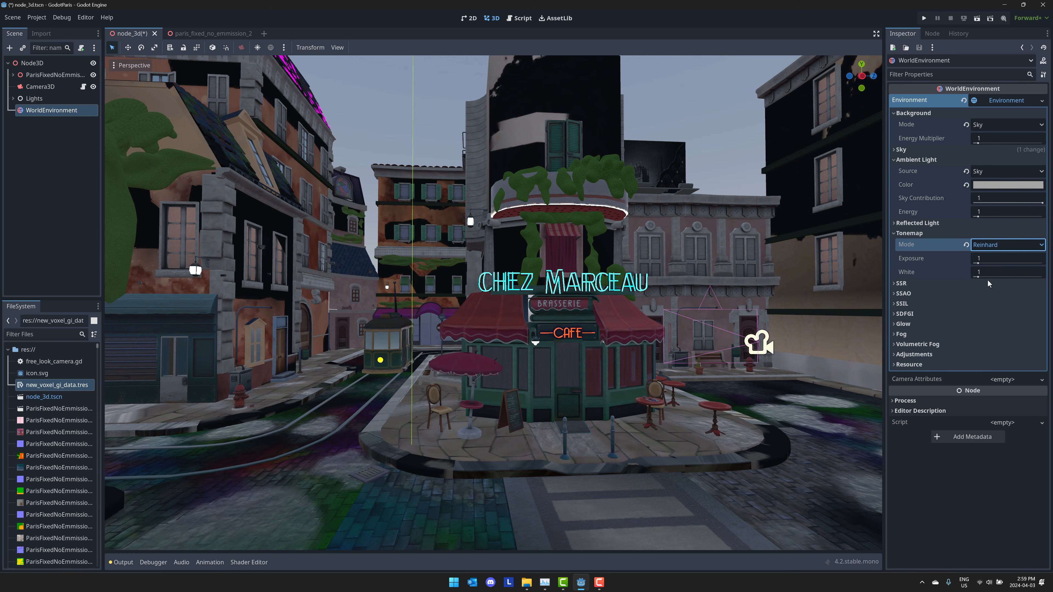
pyautogui.click(1002, 245)
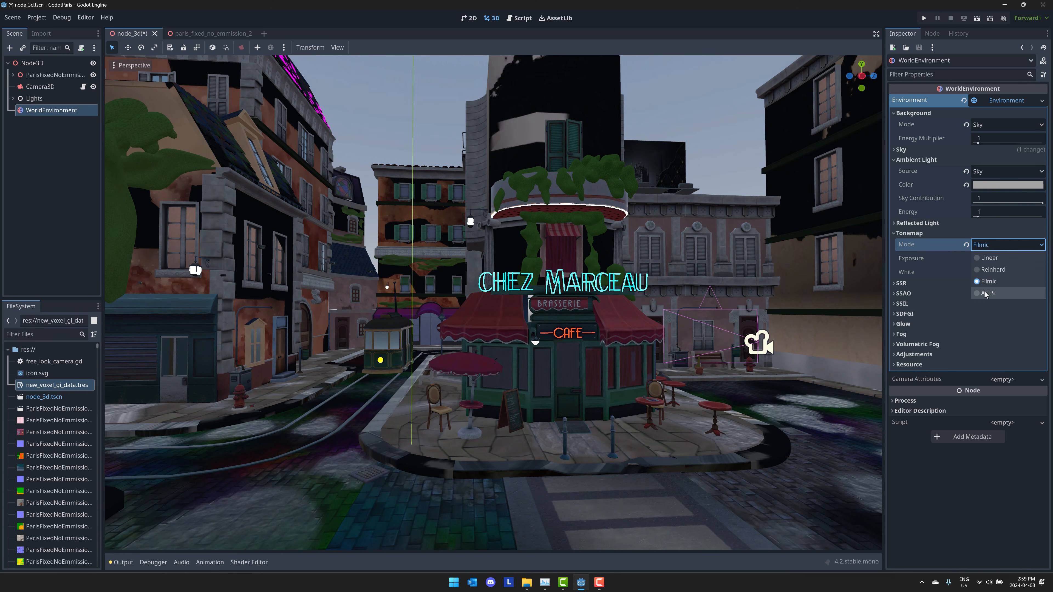
pyautogui.click(995, 294)
pyautogui.click(997, 248)
pyautogui.click(994, 282)
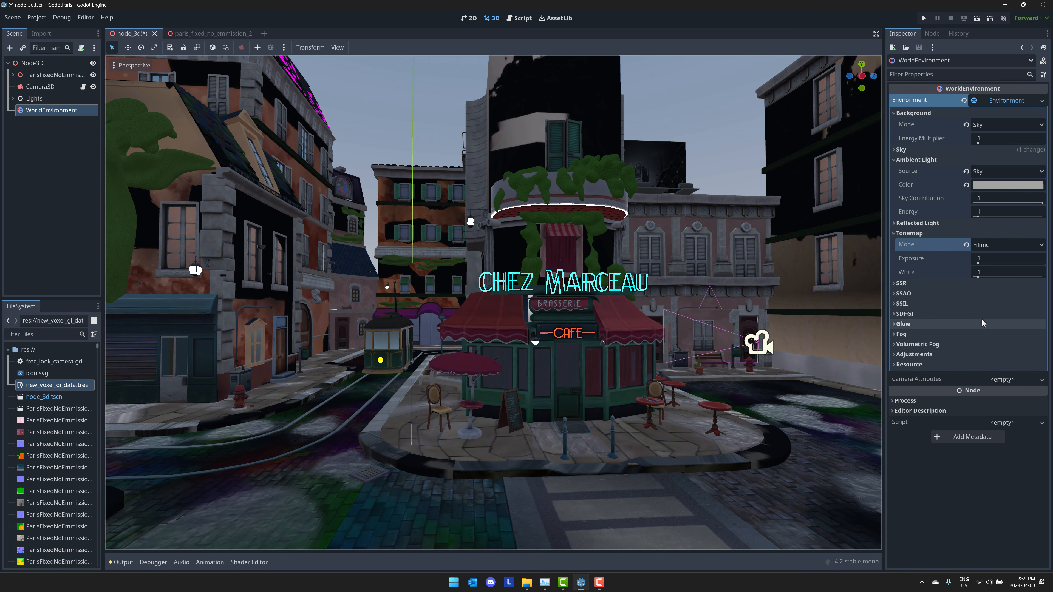
pyautogui.moveTo(978, 264); pyautogui.dragTo(978, 278)
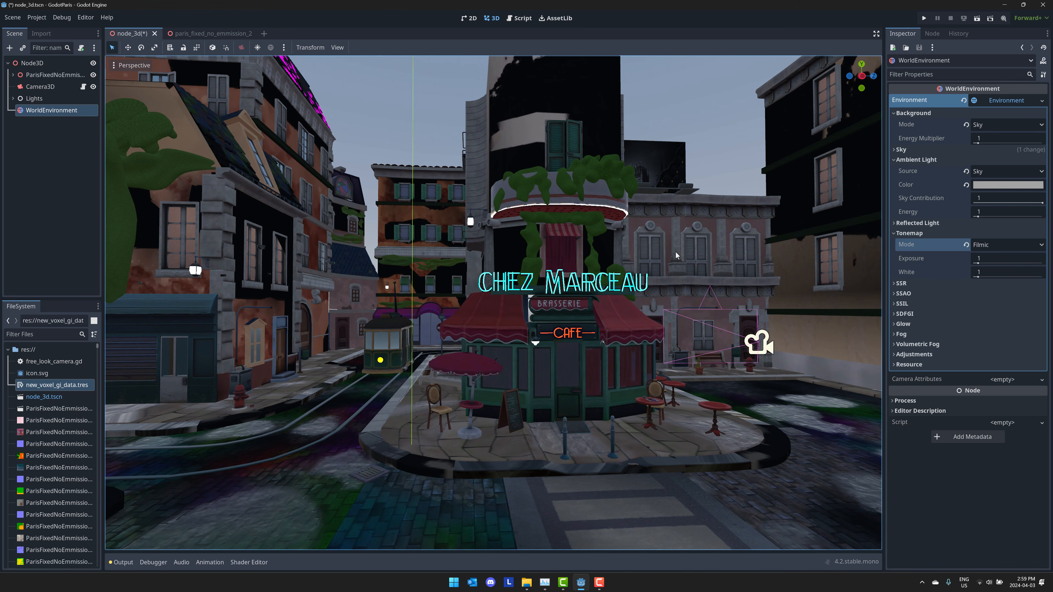
pyautogui.moveTo(717, 284)
pyautogui.mouseDown(button='right')
pyautogui.moveTo(756, 291)
pyautogui.moveTo(706, 279)
pyautogui.mouseUp(button='right')
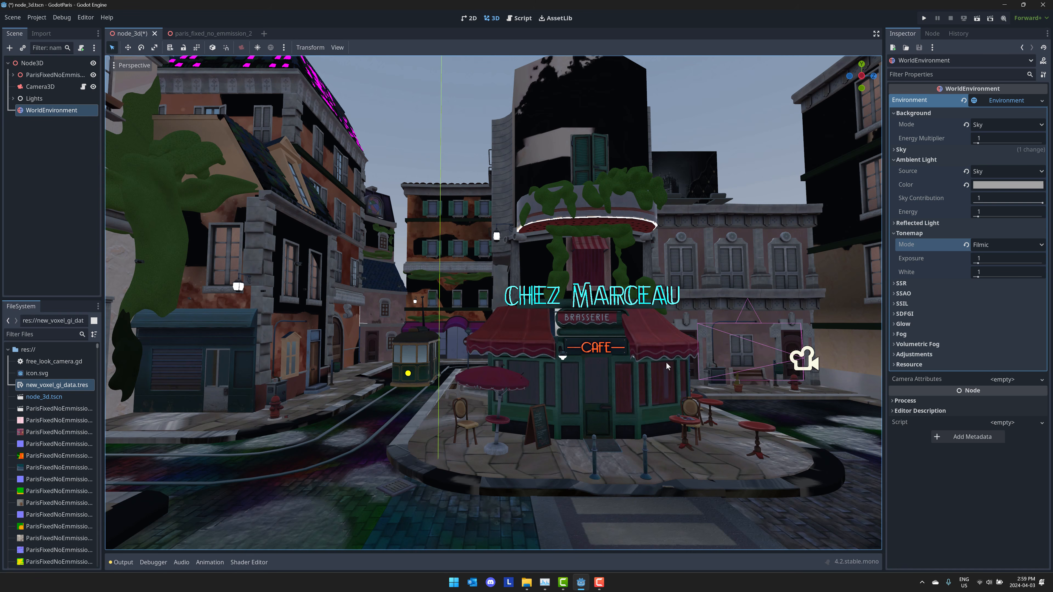
# Step: Try SDFGI global illumination in the environment and look around the café street
pyautogui.click(894, 314)
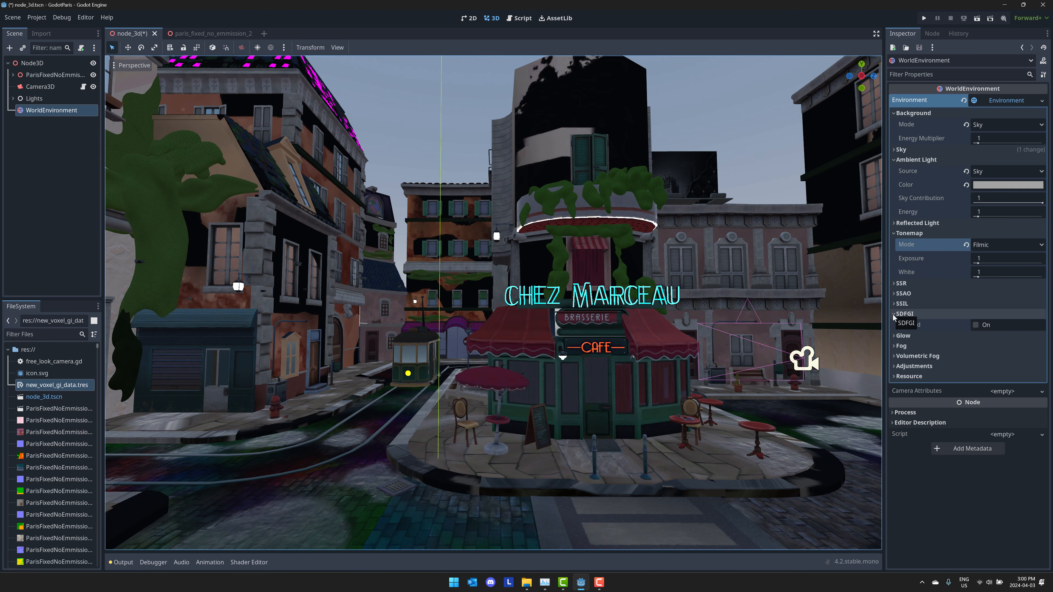
pyautogui.click(976, 326)
pyautogui.click(976, 325)
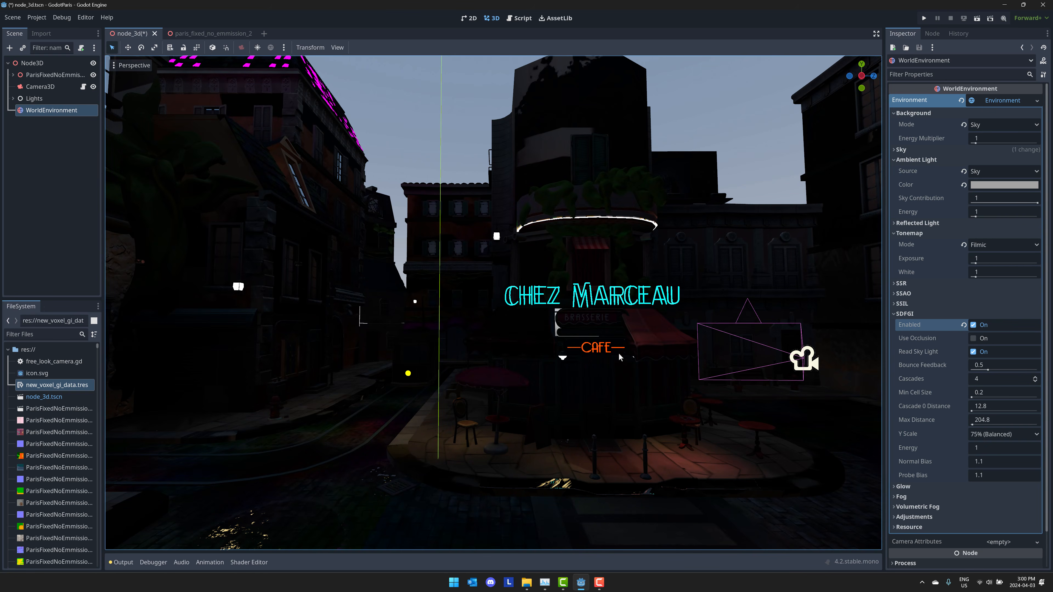
pyautogui.press('s')
pyautogui.moveTo(610, 350); pyautogui.dragTo(538, 406, button='right')
pyautogui.press('w')
pyautogui.press('s')
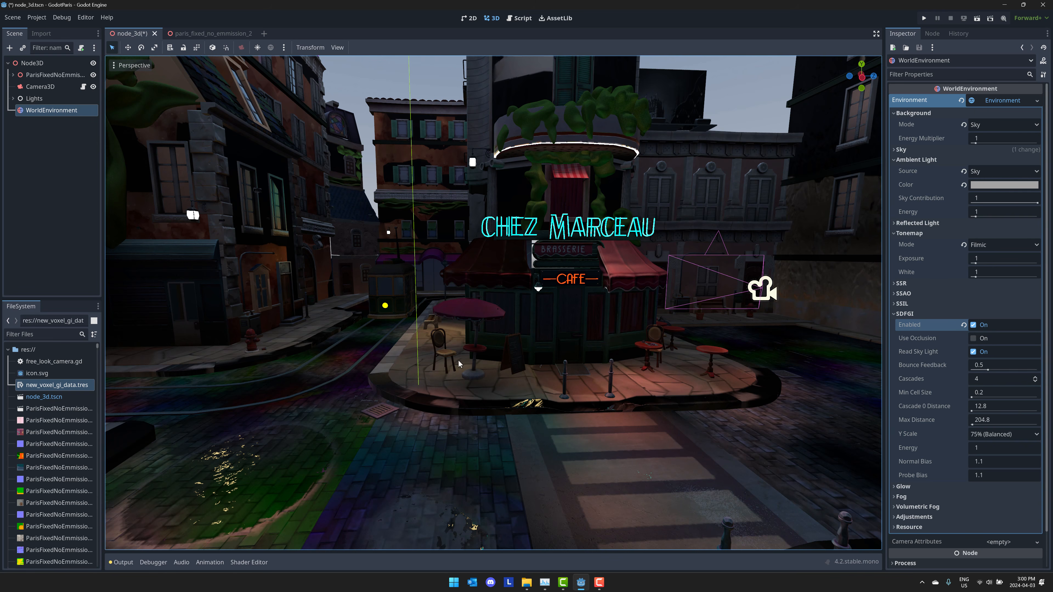
pyautogui.moveTo(708, 371)
pyautogui.mouseDown(button='right')
pyautogui.moveTo(722, 370)
pyautogui.moveTo(713, 360)
pyautogui.mouseUp(button='right')
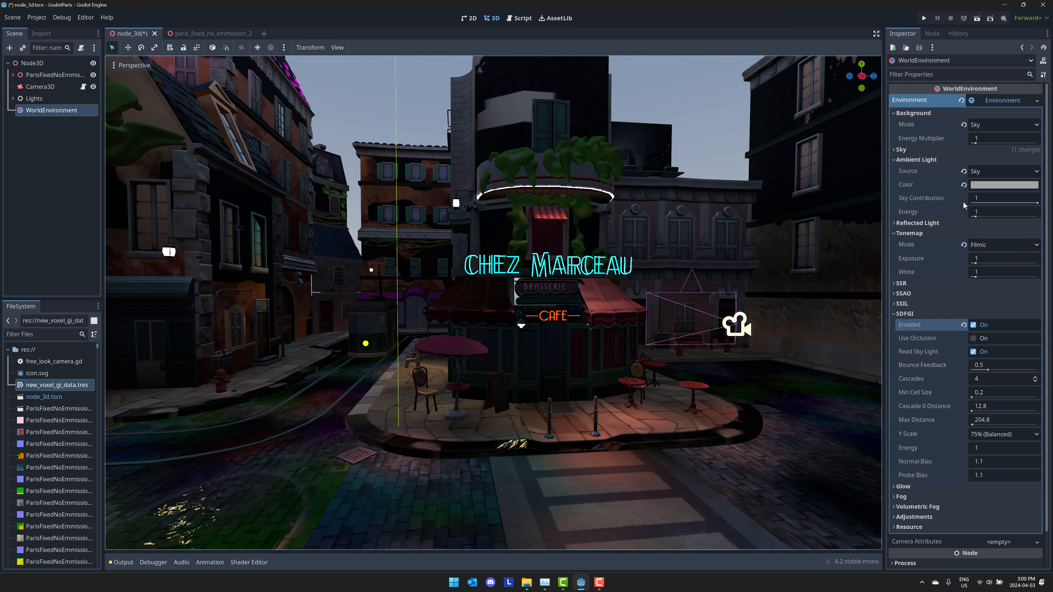
# Step: Set the environment's ambient light energy to 1.86 and look around the café corner
pyautogui.moveTo(975, 217); pyautogui.dragTo(979, 218)
pyautogui.moveTo(648, 367)
pyautogui.mouseDown(button='right')
pyautogui.moveTo(663, 367)
pyautogui.moveTo(493, 369)
pyautogui.moveTo(640, 366)
pyautogui.mouseUp(button='right')
pyautogui.press('w')
pyautogui.press('s')
pyautogui.press('s')
pyautogui.press('w')
pyautogui.press('s')
pyautogui.press('d')
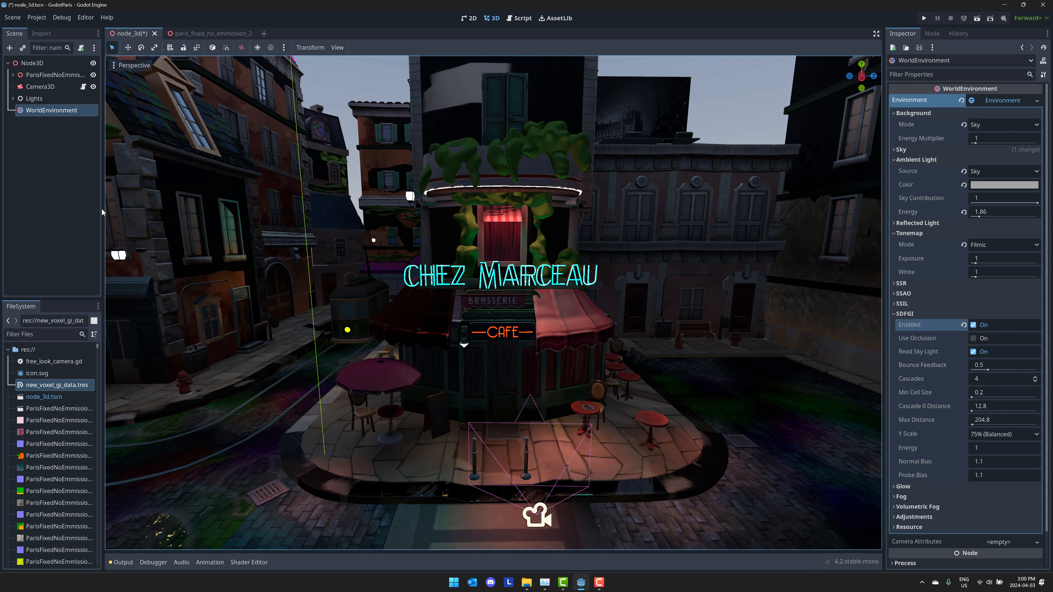
# Step: Make all the hidden OmniLight3D nodes in the Lights group visible, from OmniLight3D through OmniLight3D6
pyautogui.click(11, 102)
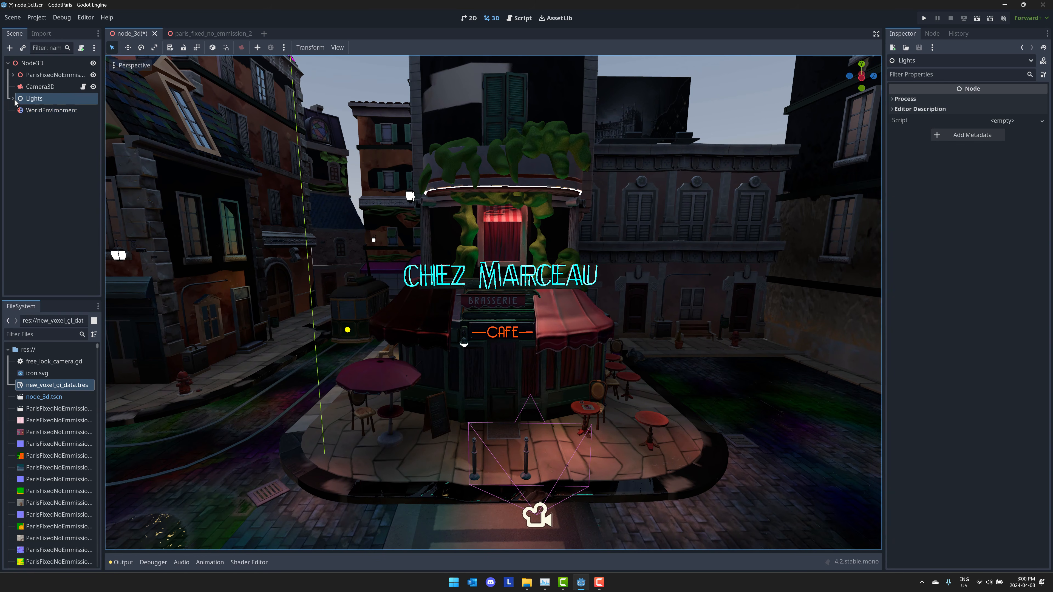
pyautogui.click(14, 98)
pyautogui.click(94, 110)
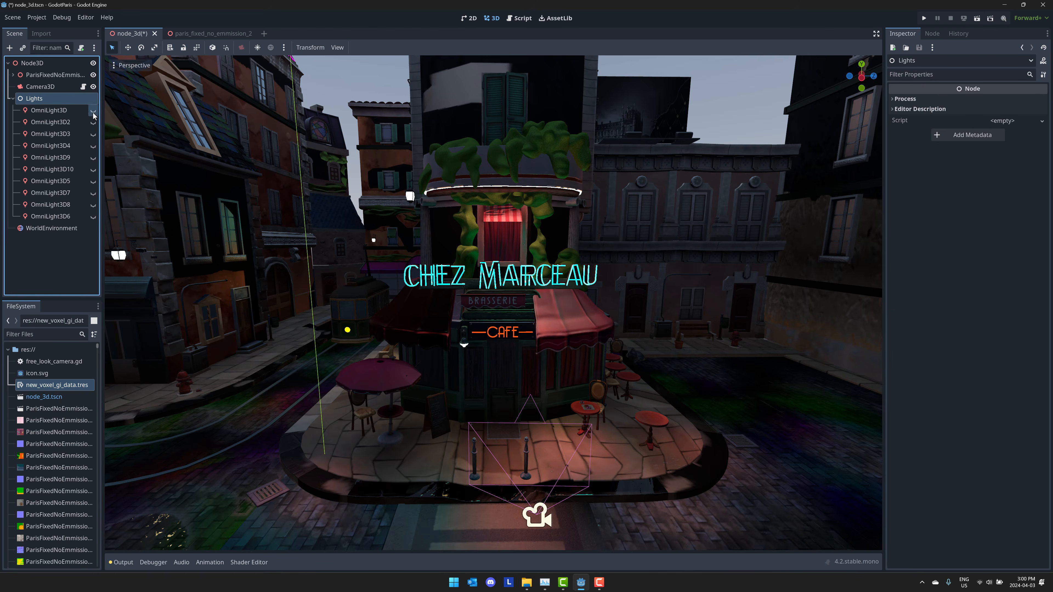
pyautogui.click(93, 122)
pyautogui.click(93, 134)
pyautogui.click(93, 145)
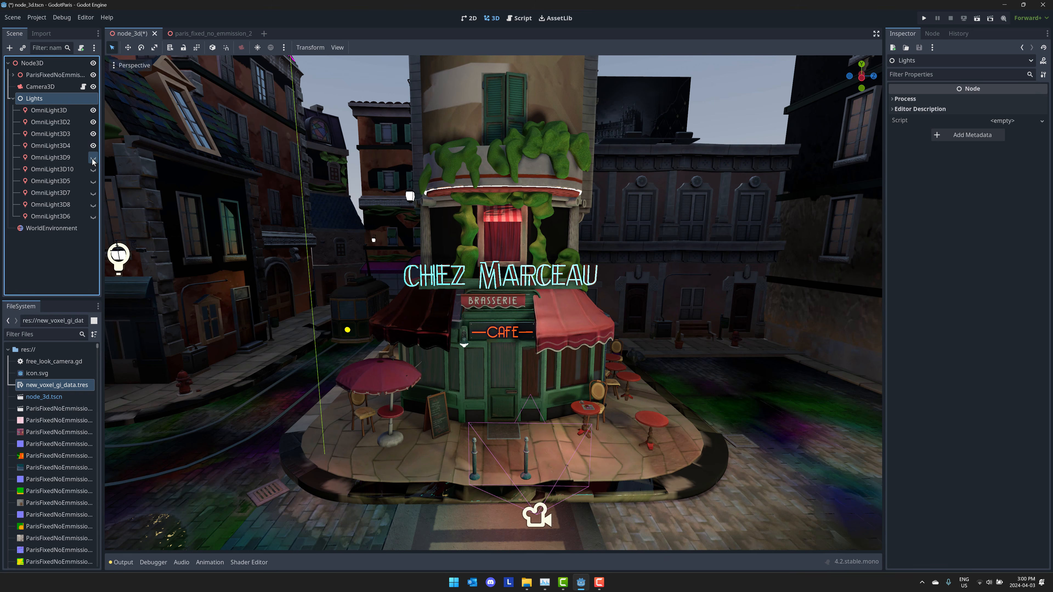
pyautogui.click(93, 157)
pyautogui.click(93, 169)
pyautogui.click(93, 181)
pyautogui.click(93, 193)
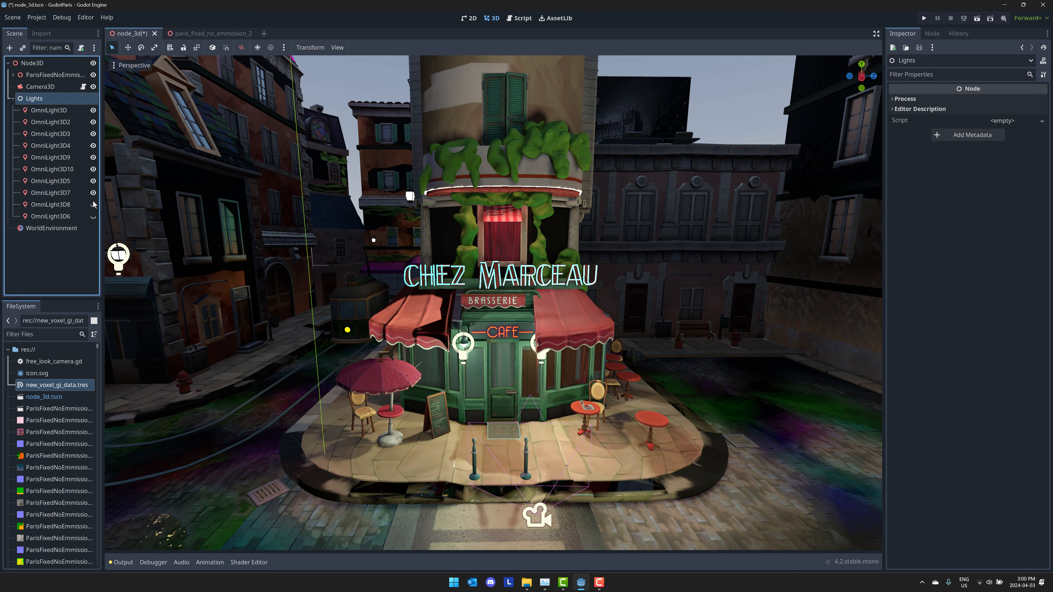
pyautogui.click(93, 204)
pyautogui.click(93, 216)
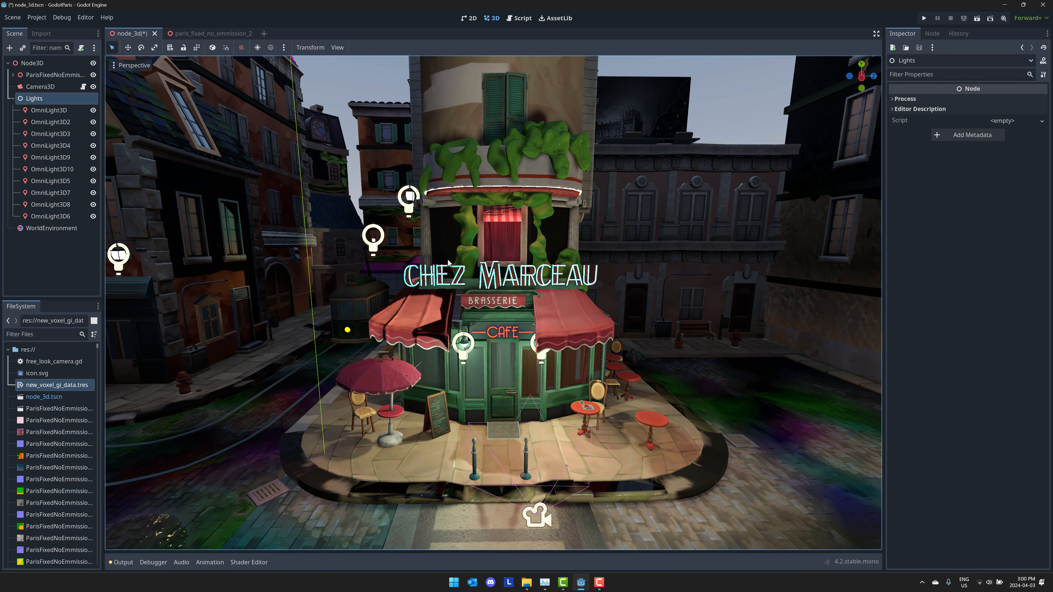
pyautogui.moveTo(449, 263)
pyautogui.mouseDown(button='right')
pyautogui.moveTo(459, 259)
pyautogui.moveTo(447, 266)
pyautogui.moveTo(441, 255)
pyautogui.mouseUp(button='right')
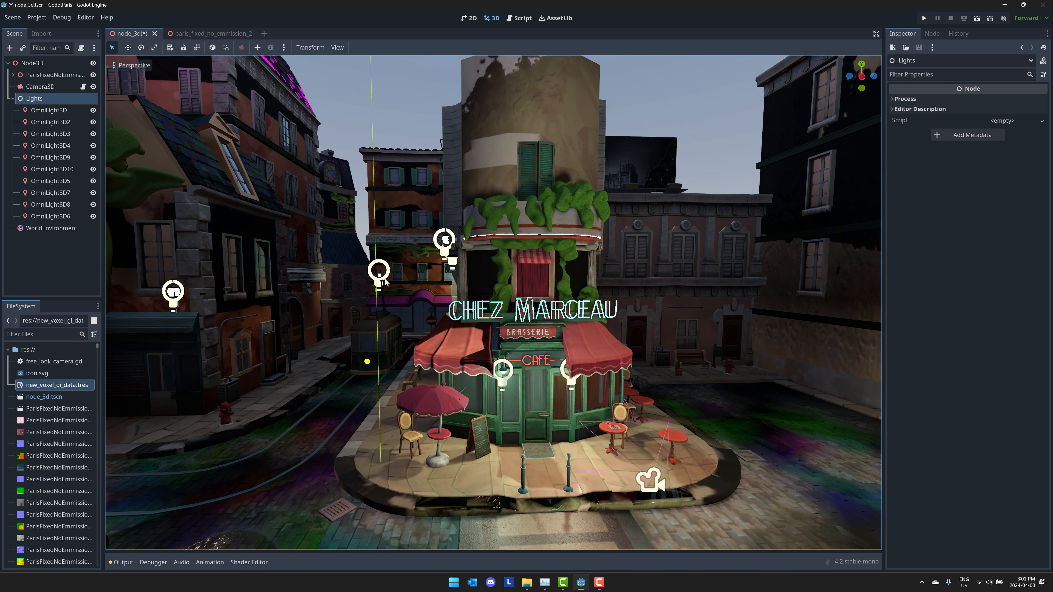
# Step: Compare OmniLight3D9 beside the café entrance with and without its shadow, and leave the shadow disabled
pyautogui.click(503, 386)
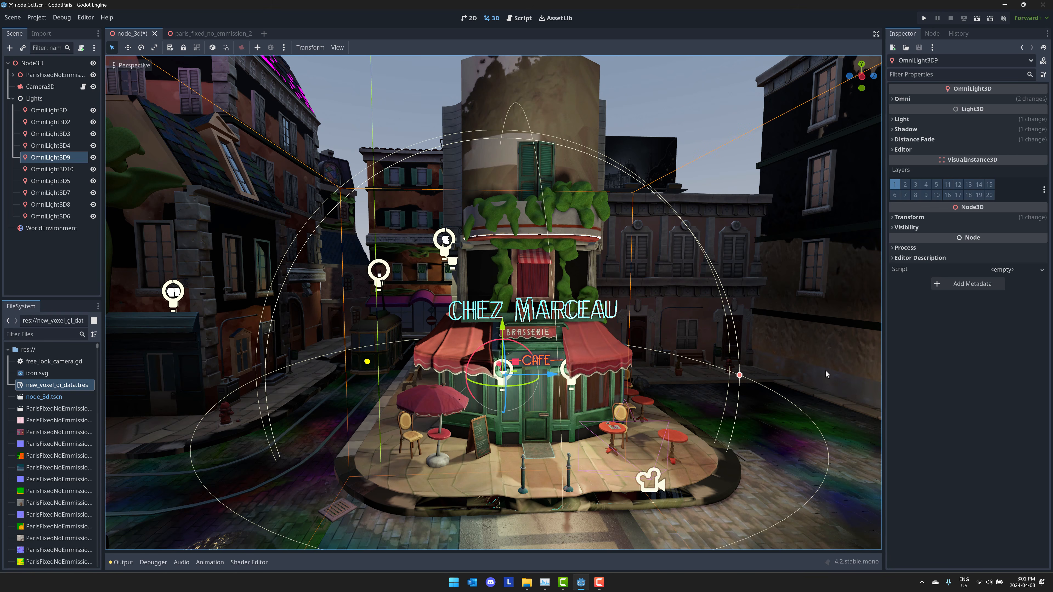
pyautogui.click(903, 130)
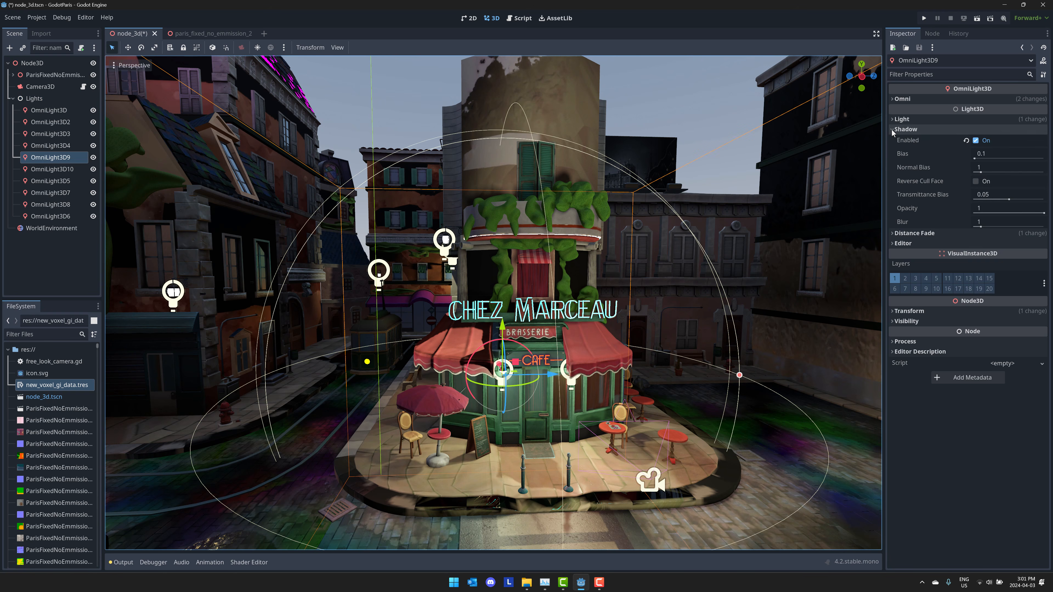
pyautogui.click(975, 140)
pyautogui.click(976, 141)
pyautogui.click(975, 140)
pyautogui.click(976, 140)
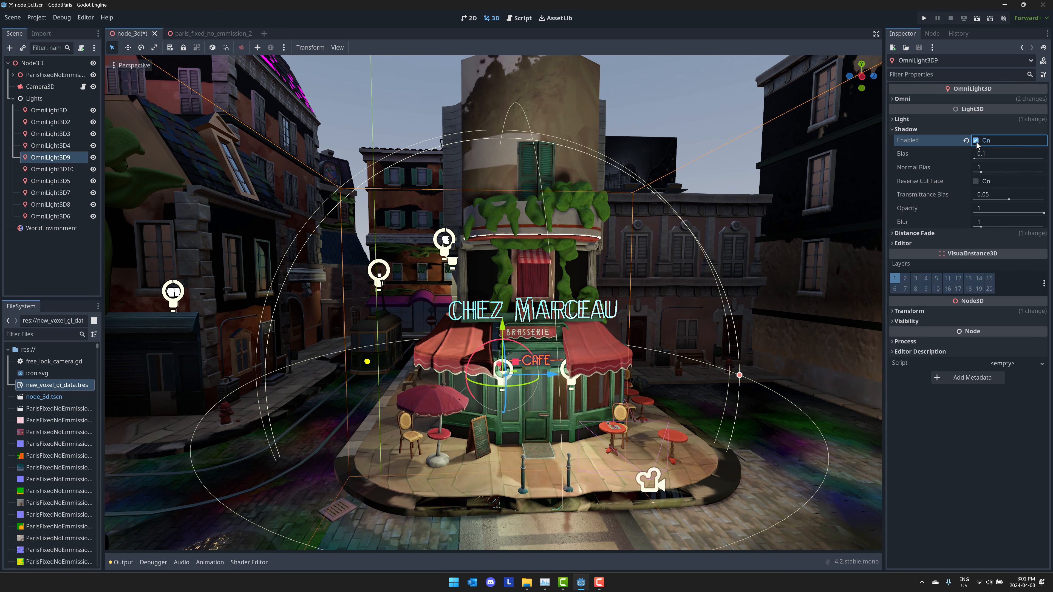
pyautogui.click(976, 141)
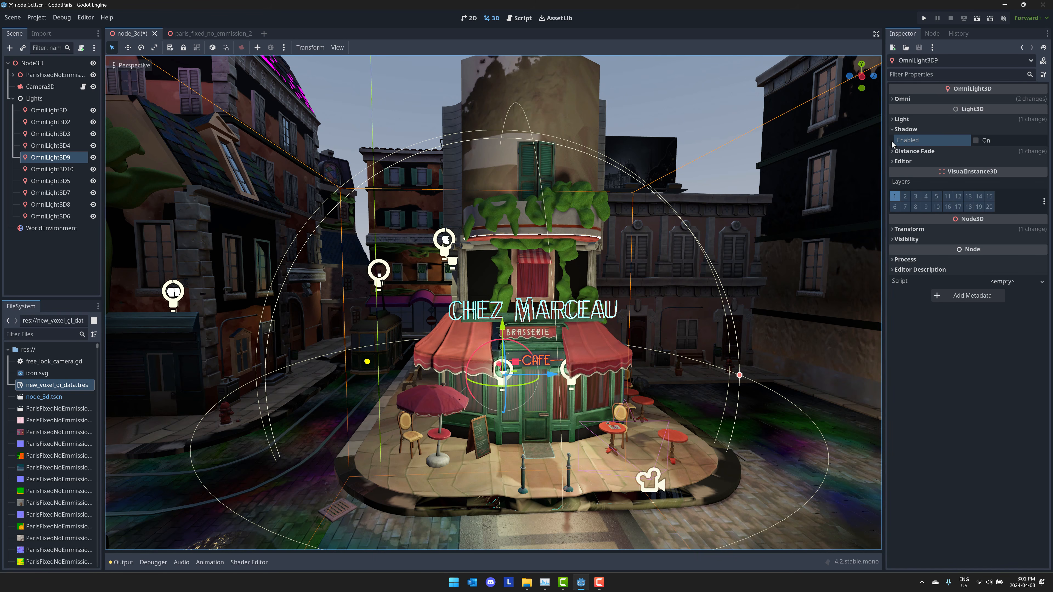
# Step: Set the light colour of OmniLight3D9 to pale yellow (fffeb9) and look over the café
pyautogui.click(900, 119)
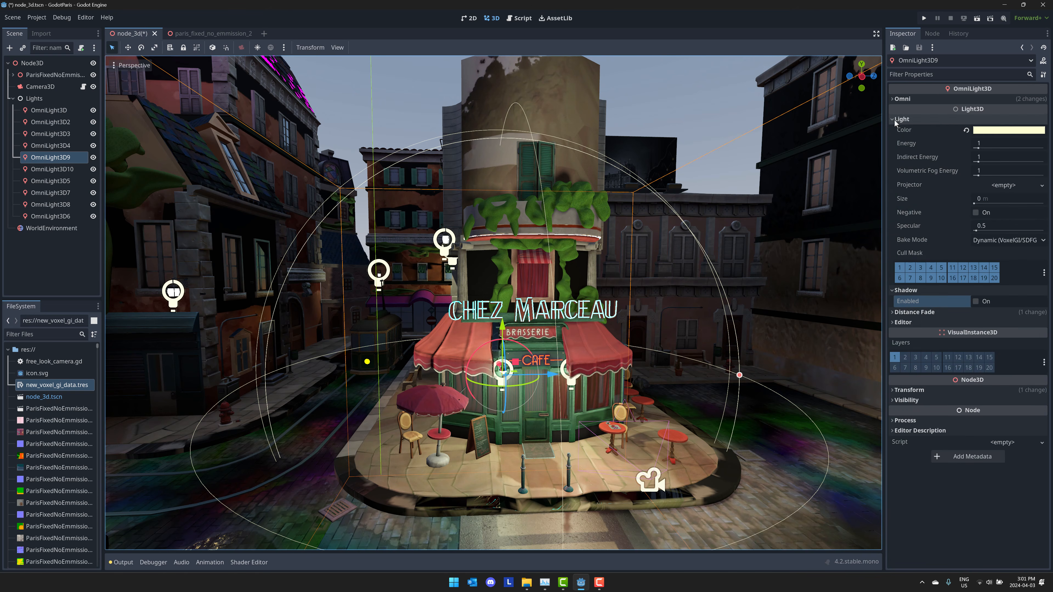
pyautogui.click(989, 132)
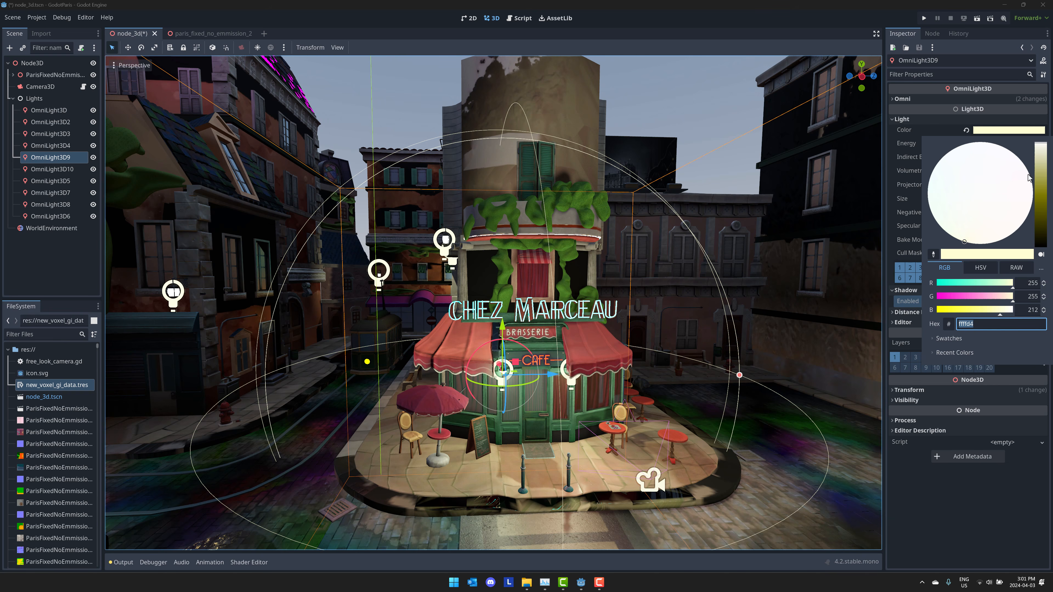
pyautogui.moveTo(1042, 165)
pyautogui.mouseDown()
pyautogui.moveTo(1043, 191)
pyautogui.moveTo(1043, 149)
pyautogui.mouseUp()
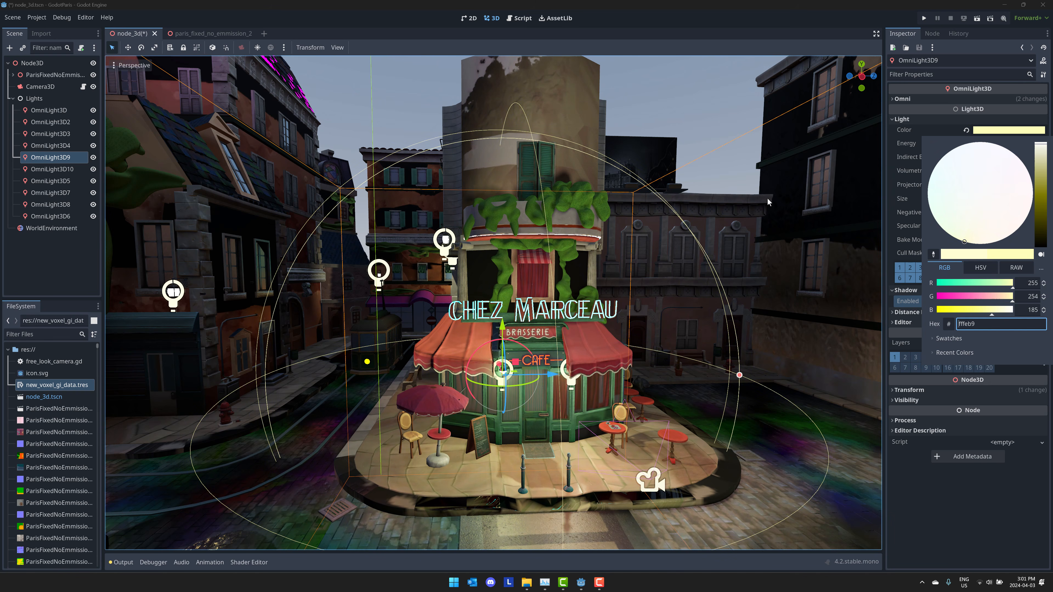
pyautogui.rightClick(462, 393)
pyautogui.press('w')
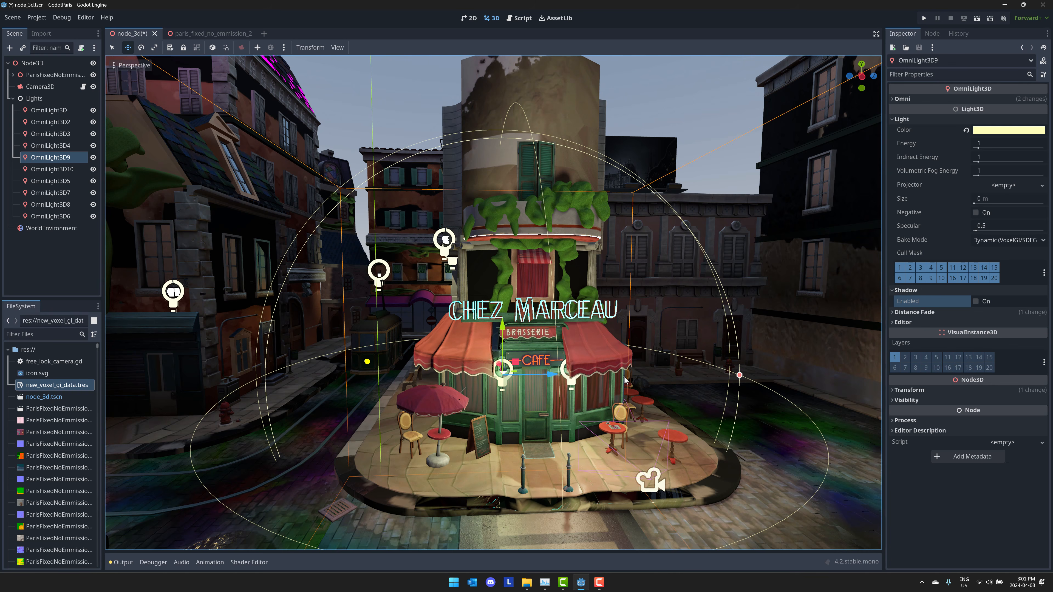
pyautogui.moveTo(628, 365)
pyautogui.mouseDown(button='right')
pyautogui.moveTo(643, 376)
pyautogui.moveTo(617, 378)
pyautogui.mouseUp(button='right')
pyautogui.press('w')
pyautogui.press('d')
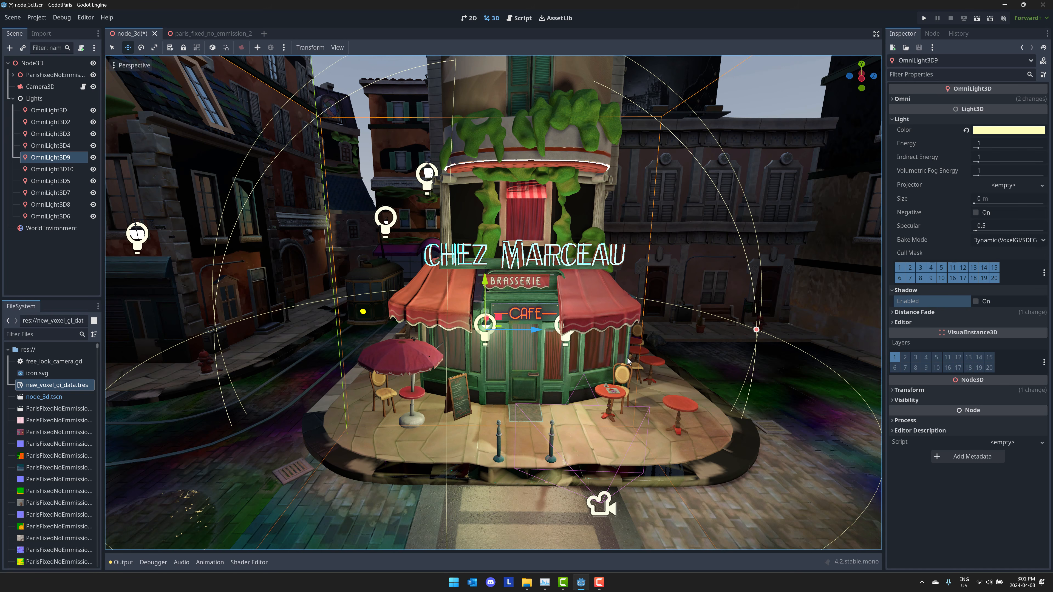
pyautogui.moveTo(680, 323); pyautogui.dragTo(798, 302, button='right')
pyautogui.press('w')
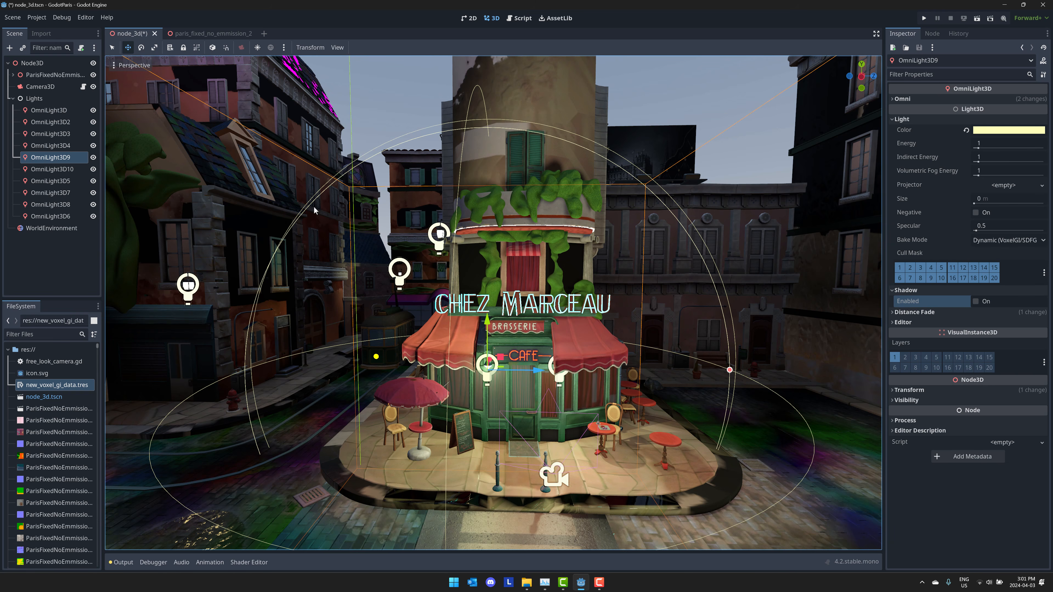
# Step: Disable SDFGI again in the WorldEnvironment
pyautogui.click(75, 229)
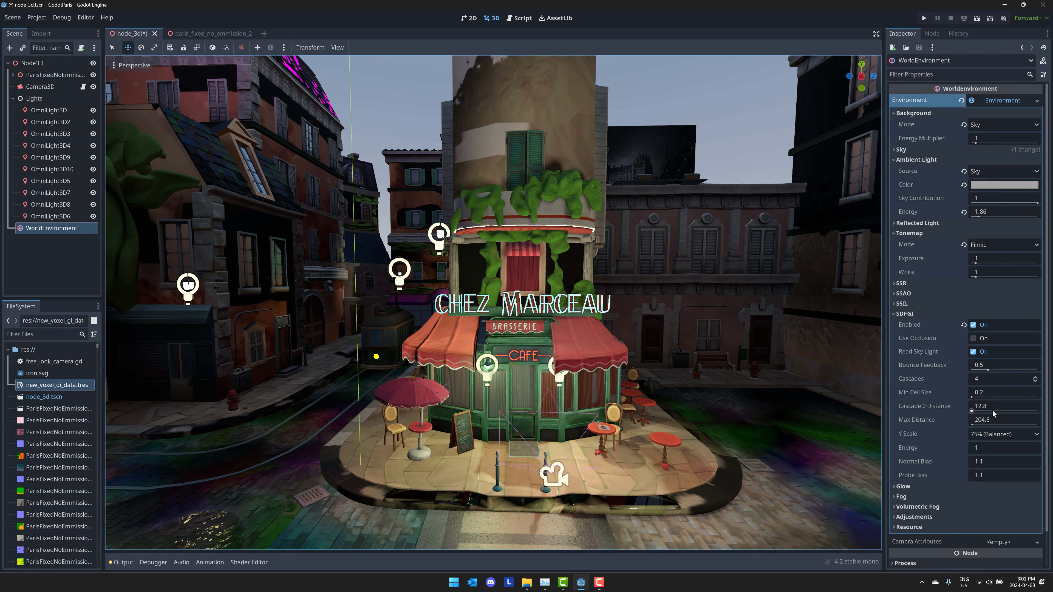
pyautogui.click(973, 325)
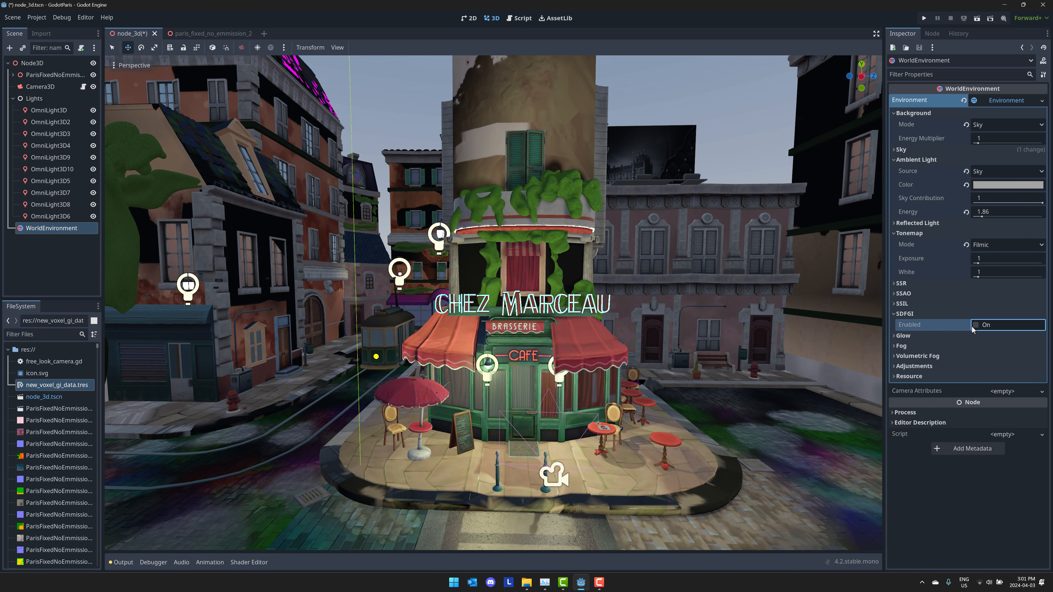
pyautogui.moveTo(735, 336)
pyautogui.mouseDown(button='right')
pyautogui.moveTo(745, 335)
pyautogui.moveTo(713, 318)
pyautogui.moveTo(734, 328)
pyautogui.mouseUp(button='right')
# Step: Collapse the Lights group and add a VoxelGI node as a child of the root Node3D
pyautogui.click(13, 98)
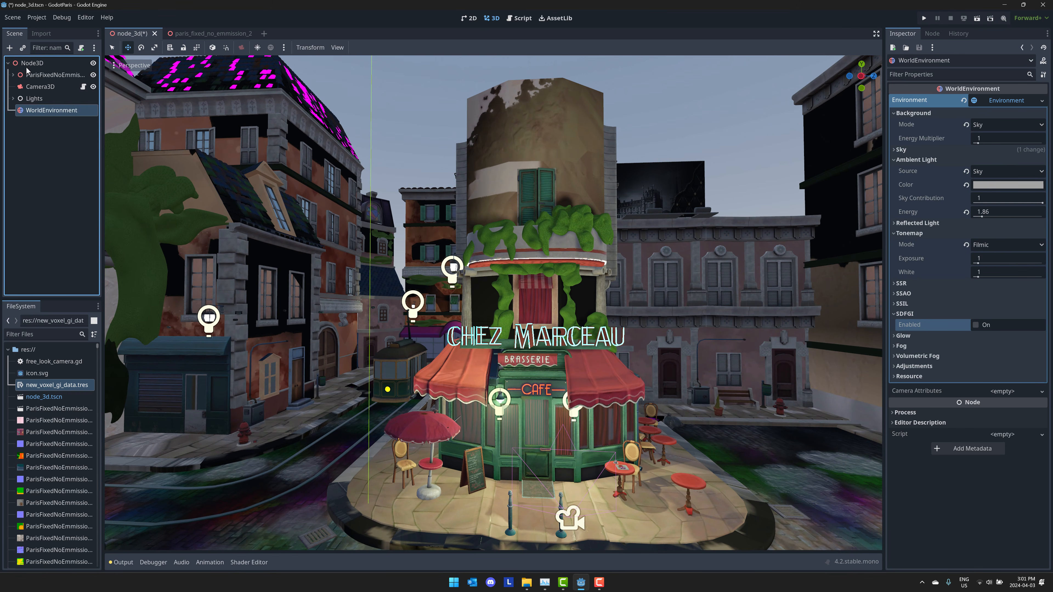
pyautogui.click(27, 66)
pyautogui.click(11, 48)
pyautogui.write('g')
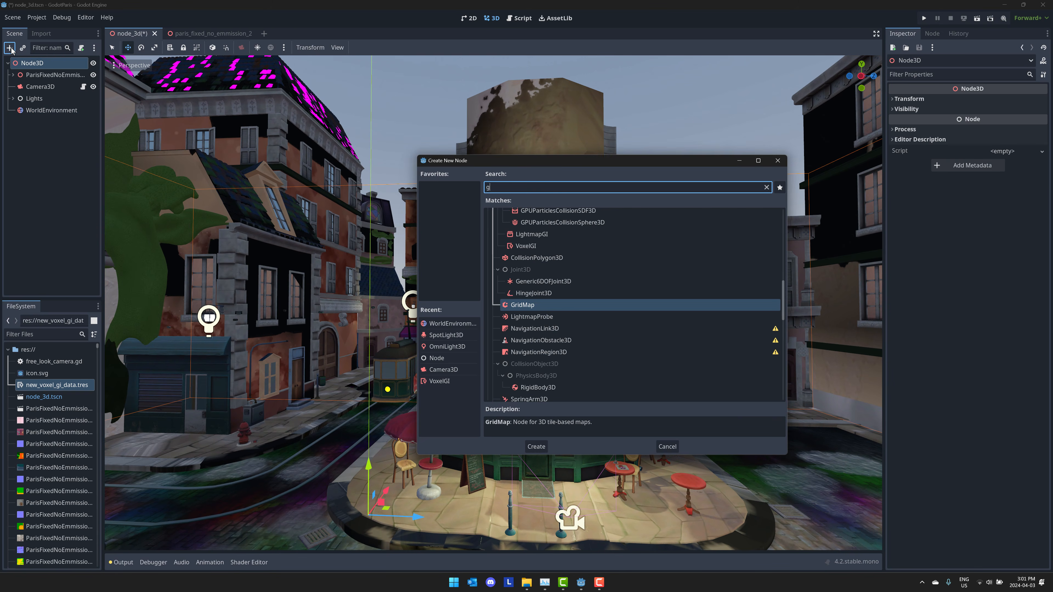
pyautogui.press('BackSpace')
pyautogui.write('voxelgi')
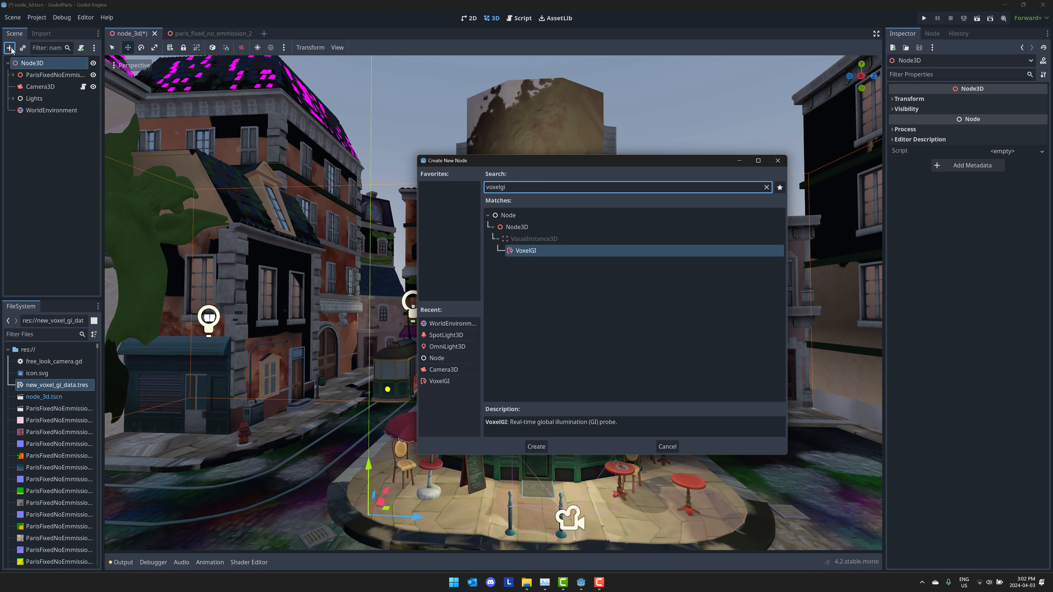
pyautogui.doubleClick(528, 249)
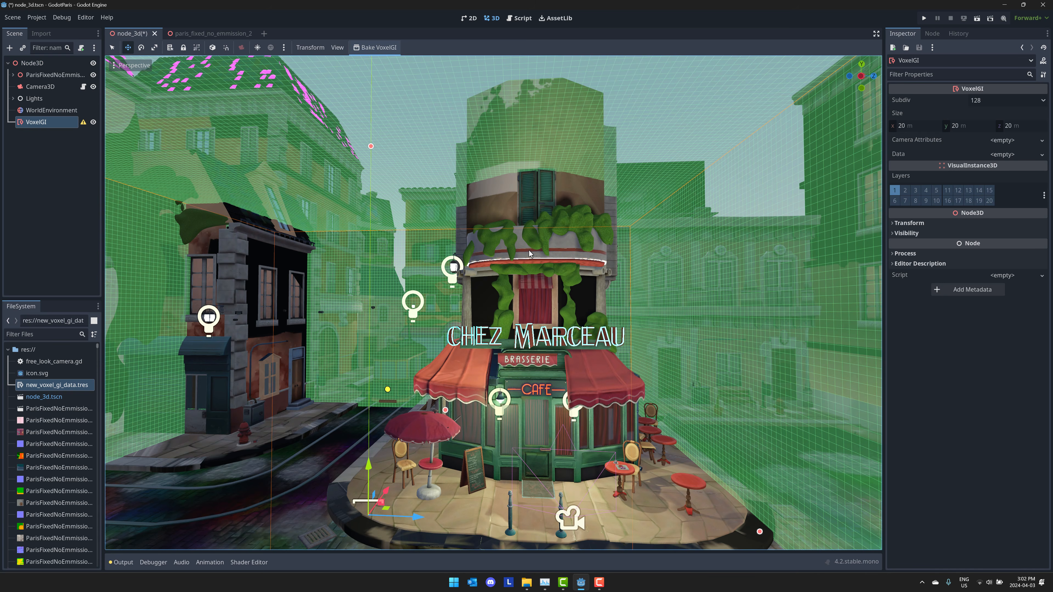
# Step: Stretch the VoxelGI volume horizontally over the whole street, to about 68.2 m in X and 85.1 m in Z
pyautogui.moveTo(676, 298); pyautogui.dragTo(681, 392, button='right')
pyautogui.press('e')
pyautogui.press('s')
pyautogui.press('s')
pyautogui.press('a')
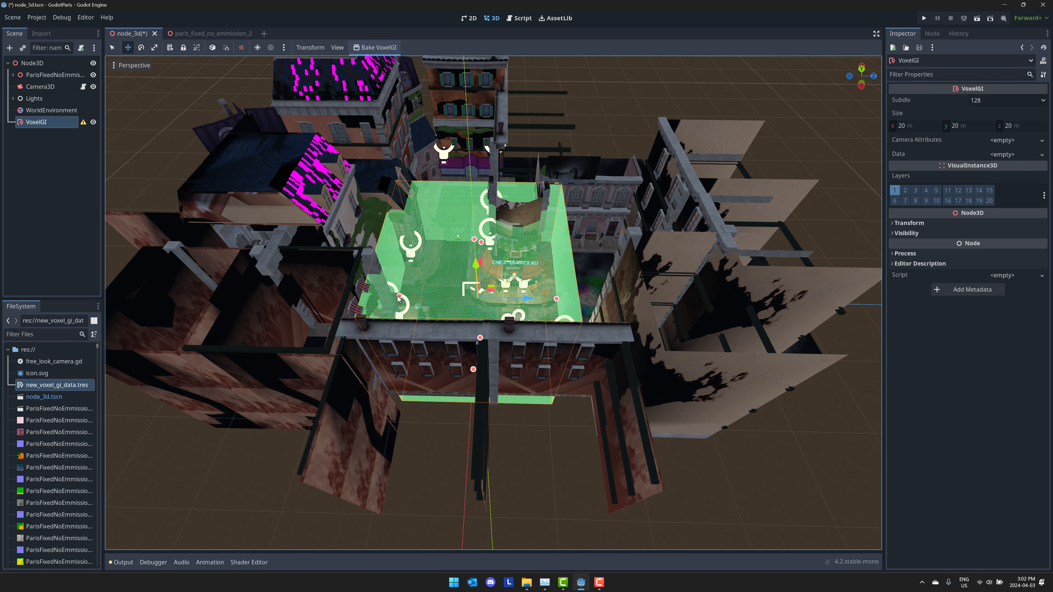
pyautogui.moveTo(398, 297); pyautogui.dragTo(548, 320)
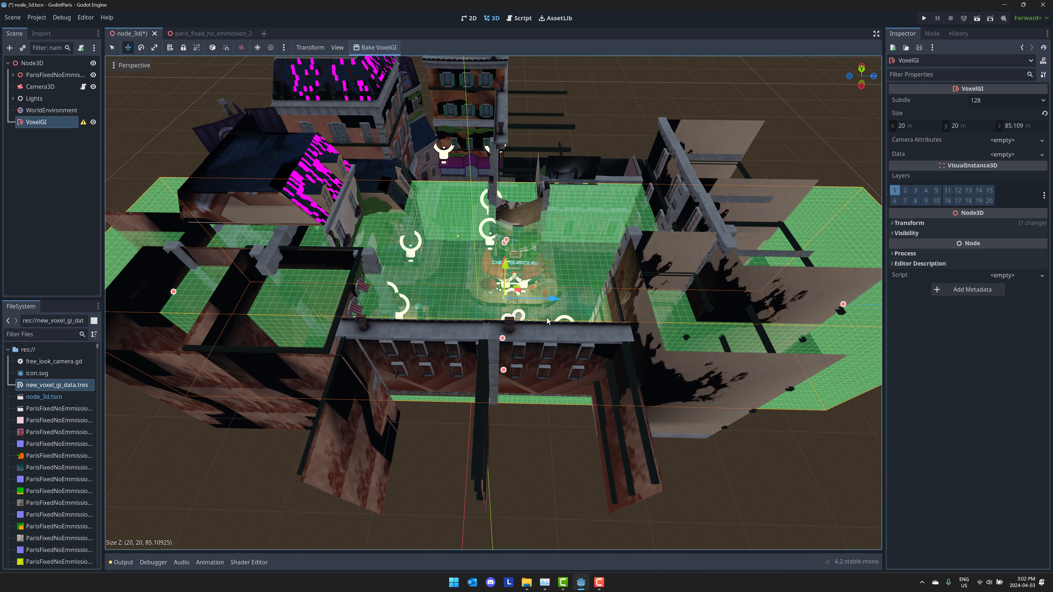
pyautogui.moveTo(503, 370); pyautogui.dragTo(482, 577)
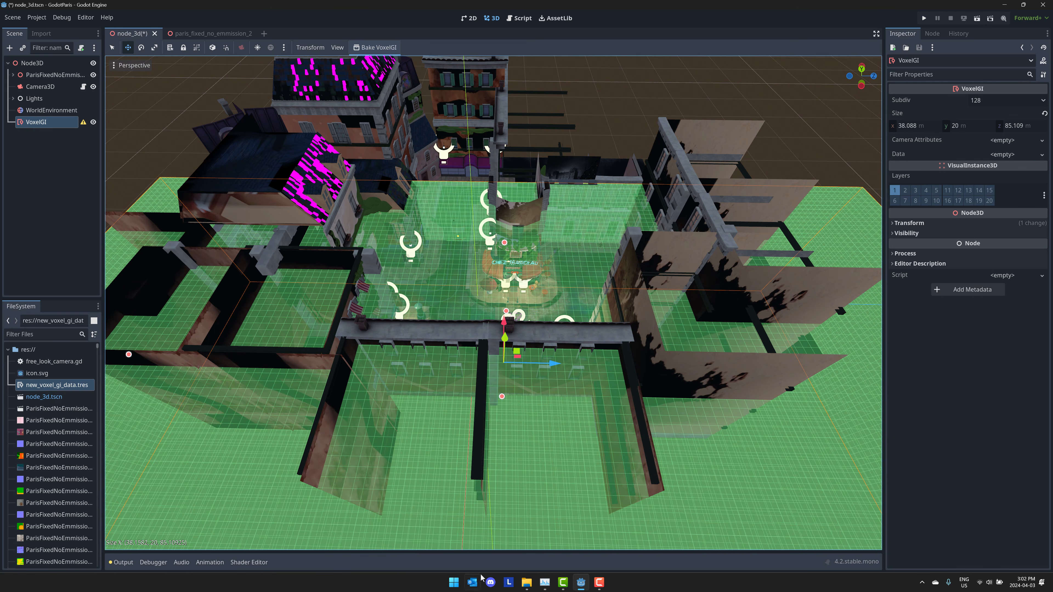
pyautogui.moveTo(505, 243); pyautogui.dragTo(507, 137)
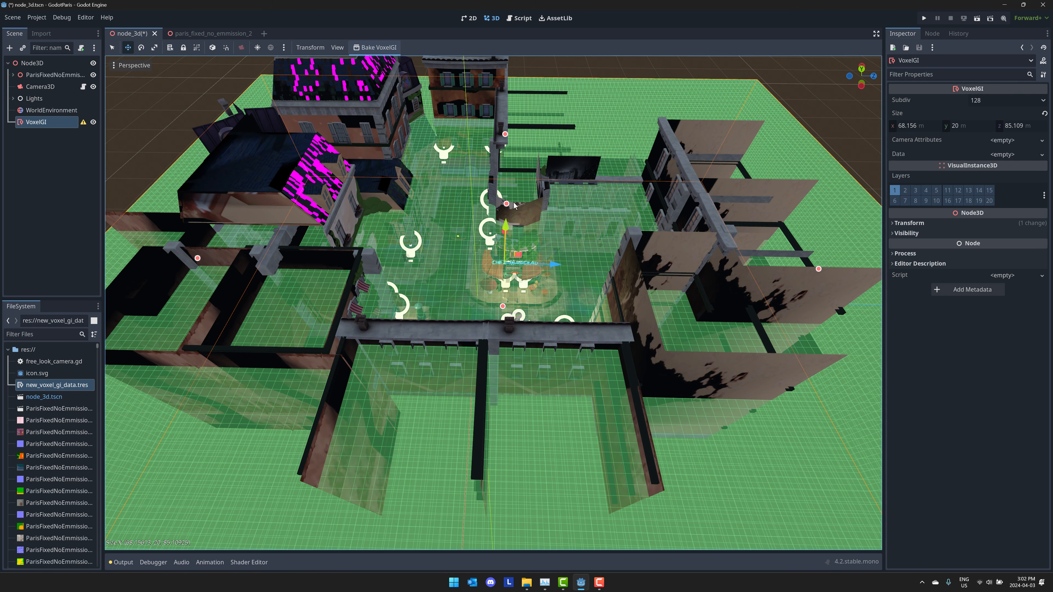
# Step: Extend the VoxelGI volume above the rooftops and below the ground to a height of about 41.3 m
pyautogui.moveTo(507, 206); pyautogui.dragTo(525, 52)
pyautogui.moveTo(578, 241); pyautogui.dragTo(513, 310, button='right')
pyautogui.press('w')
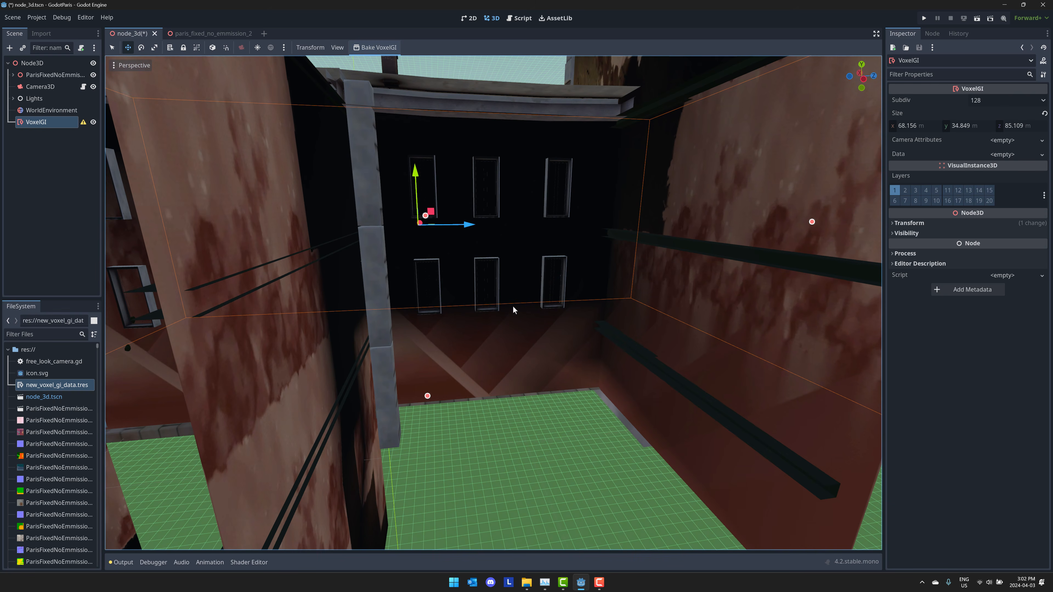
pyautogui.moveTo(428, 396); pyautogui.dragTo(430, 452)
pyautogui.moveTo(430, 452)
pyautogui.mouseDown(button='right')
pyautogui.moveTo(428, 415)
pyautogui.moveTo(424, 452)
pyautogui.moveTo(417, 441)
pyautogui.mouseUp(button='right')
pyautogui.press('w')
pyautogui.press('s')
pyautogui.press('w')
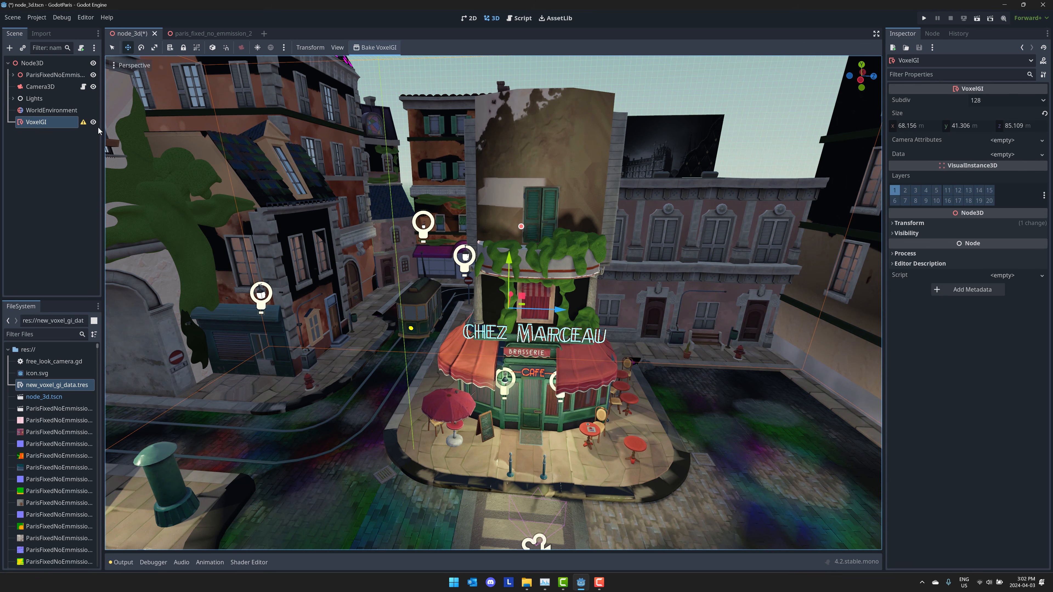
# Step: Set the VoxelGI subdivision to 512, assign a new VoxelGIData resource and open its settings
pyautogui.moveTo(83, 124)
pyautogui.click(978, 101)
pyautogui.click(988, 149)
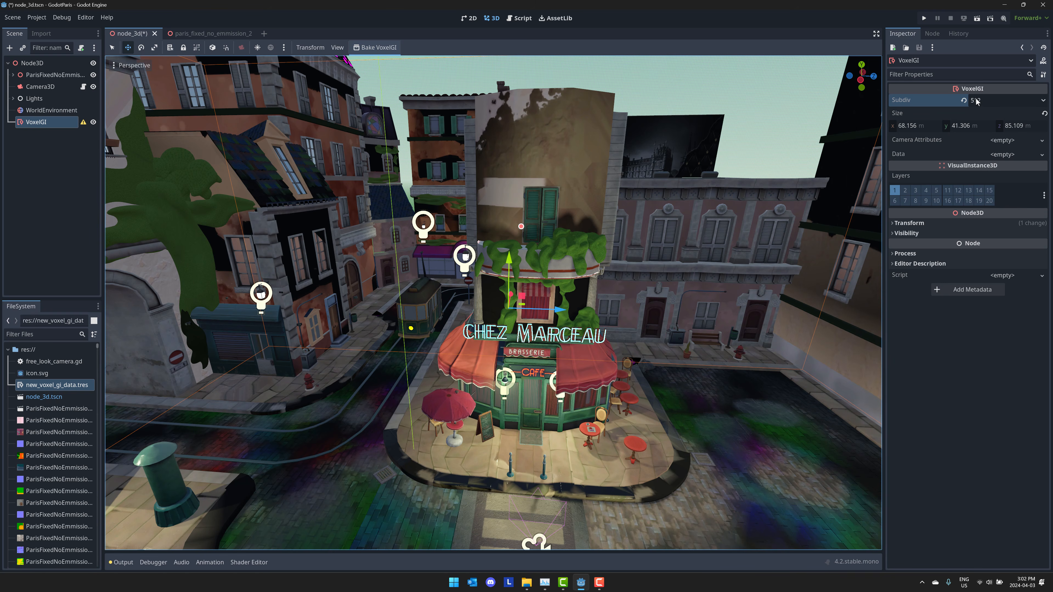
pyautogui.click(995, 156)
pyautogui.click(1008, 154)
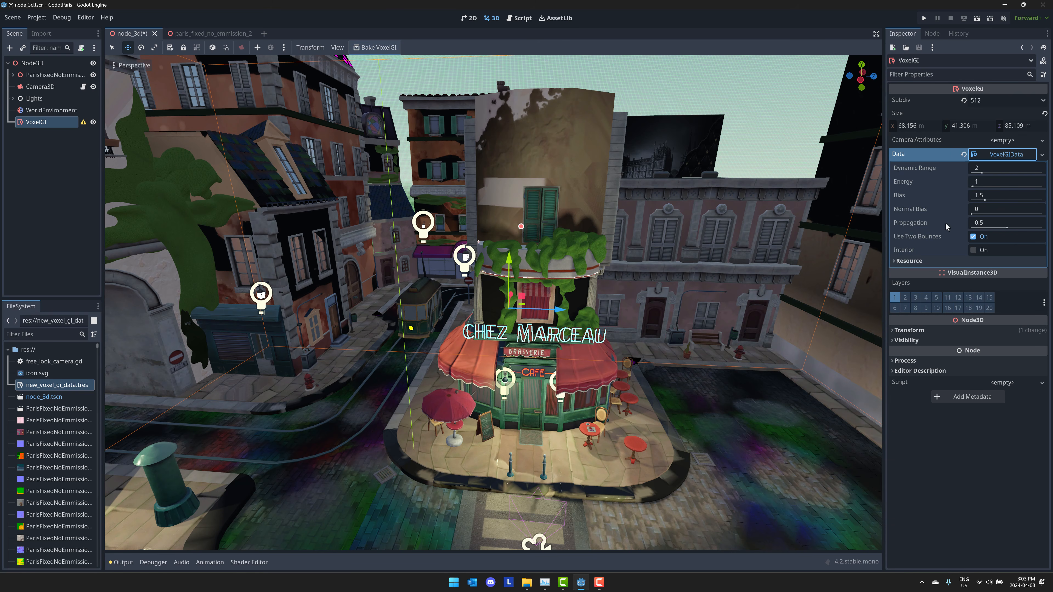
# Step: Bake the VoxelGI for the street and inspect the resulting lighting around the café corner
pyautogui.click(376, 47)
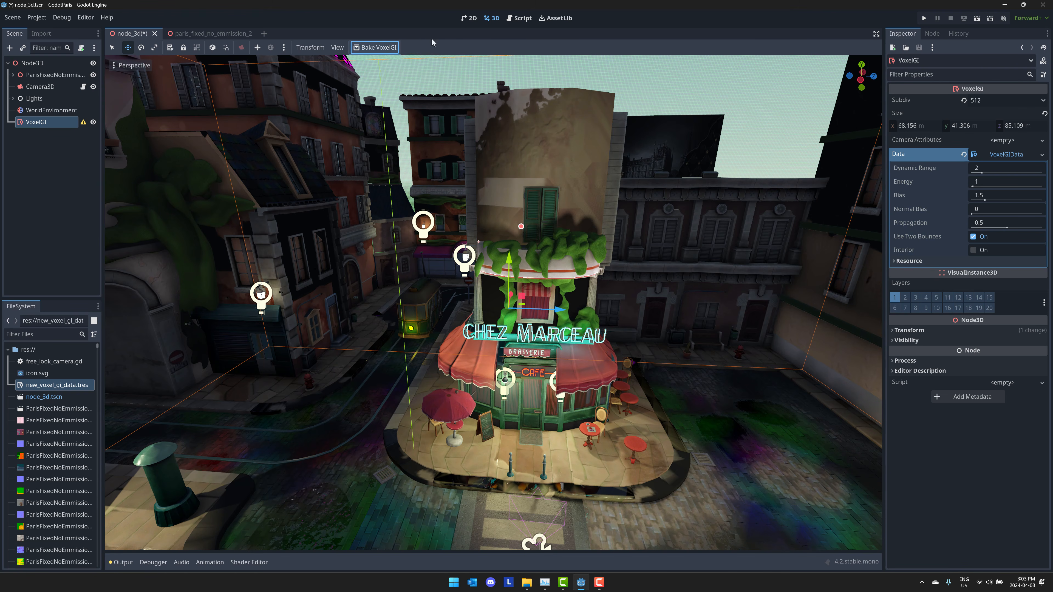
pyautogui.moveTo(618, 302)
pyautogui.mouseDown(button='right')
pyautogui.moveTo(641, 317)
pyautogui.moveTo(528, 301)
pyautogui.moveTo(680, 302)
pyautogui.moveTo(632, 303)
pyautogui.mouseUp(button='right')
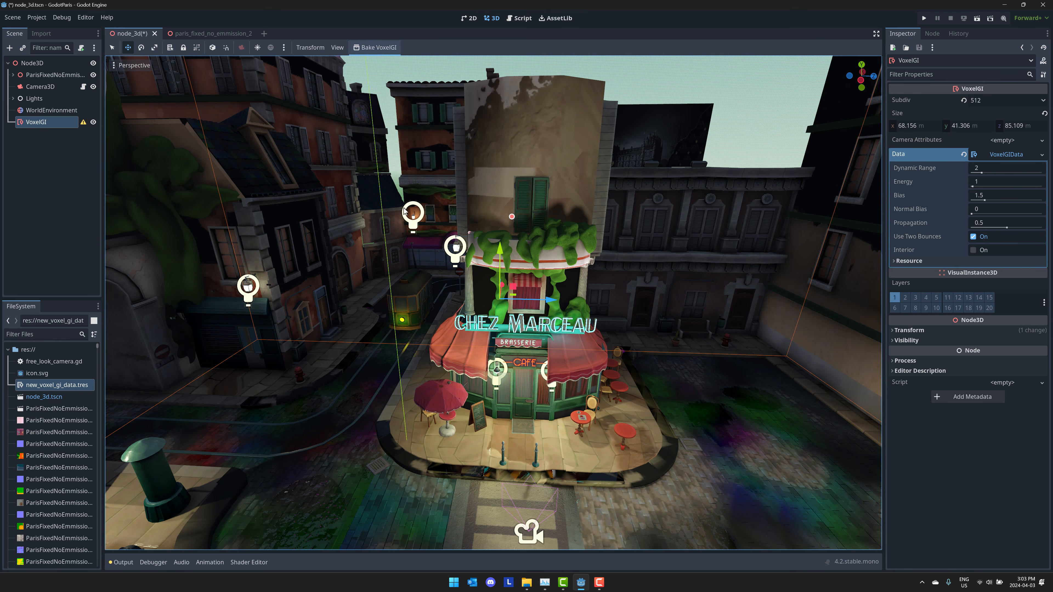
pyautogui.moveTo(455, 177); pyautogui.dragTo(485, 173, button='right')
pyautogui.press('w')
pyautogui.press('q')
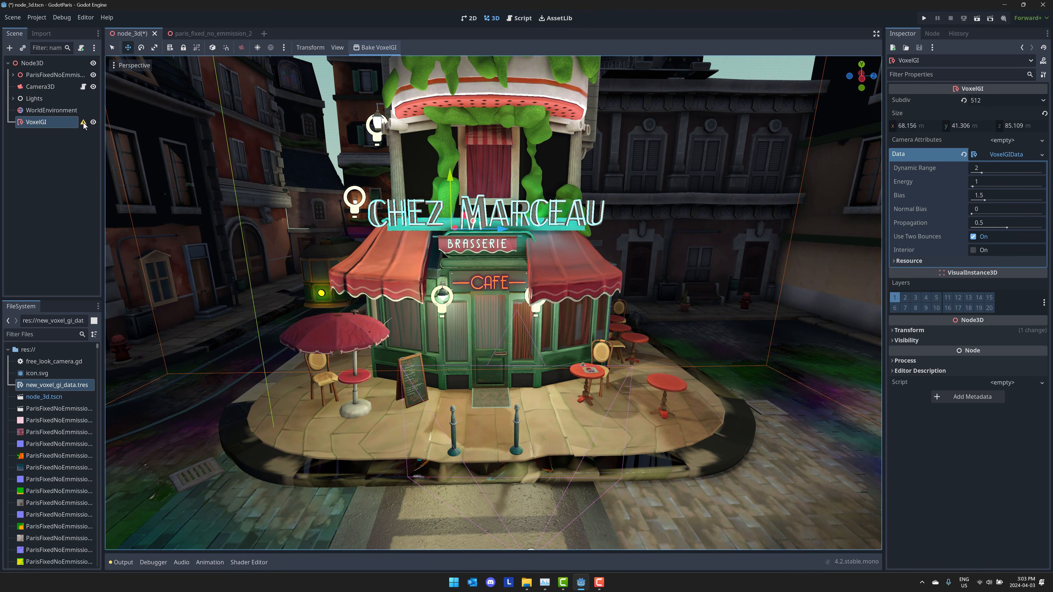
pyautogui.moveTo(82, 123)
# Step: Enable SSIL in the WorldEnvironment, comparing it on and off, and set its sharpness to 0.37
pyautogui.click(49, 109)
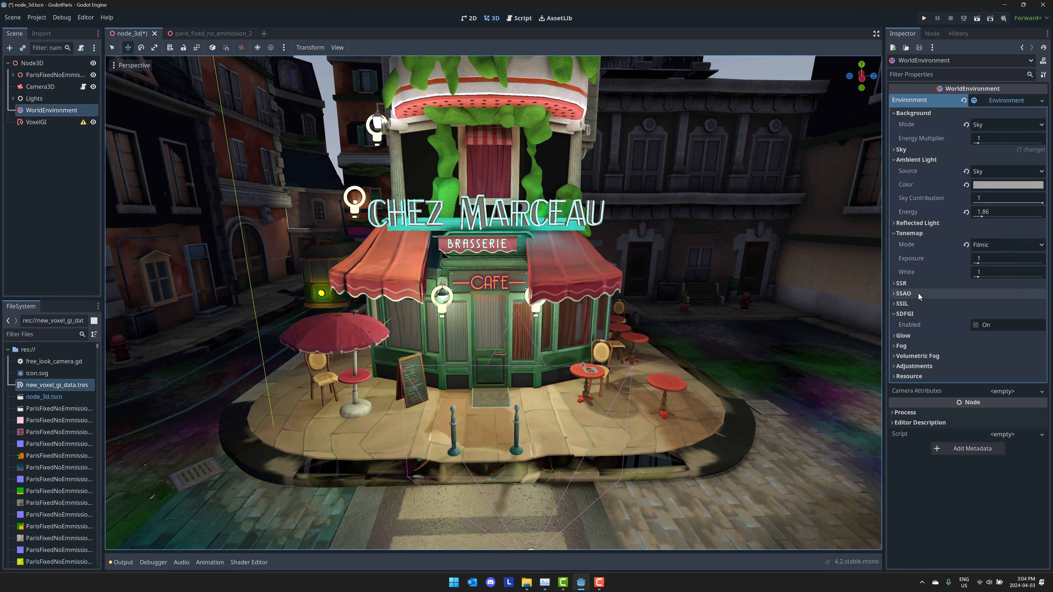
pyautogui.click(908, 284)
pyautogui.click(897, 316)
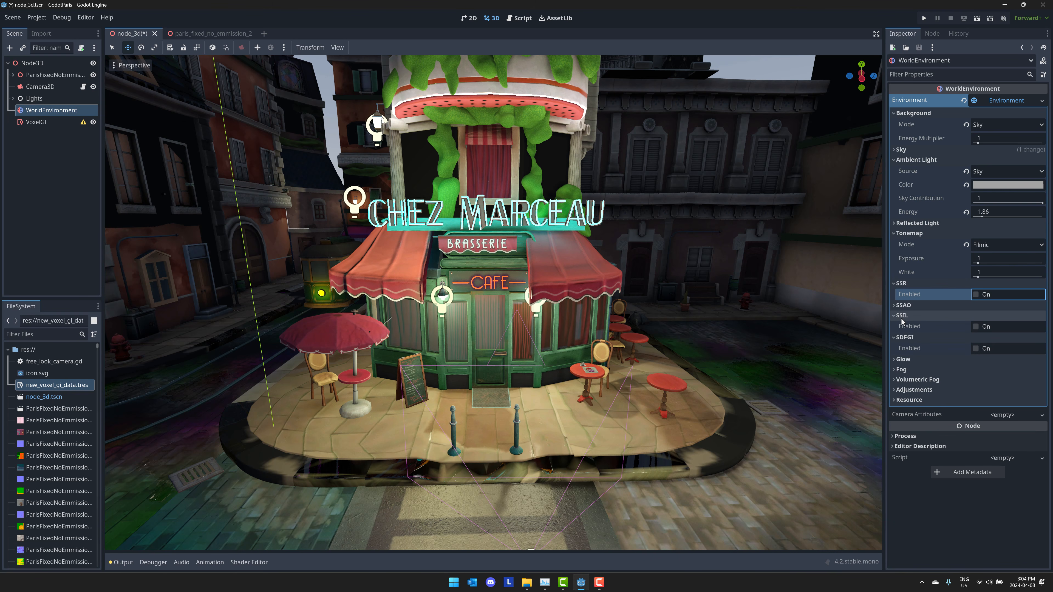
pyautogui.click(976, 326)
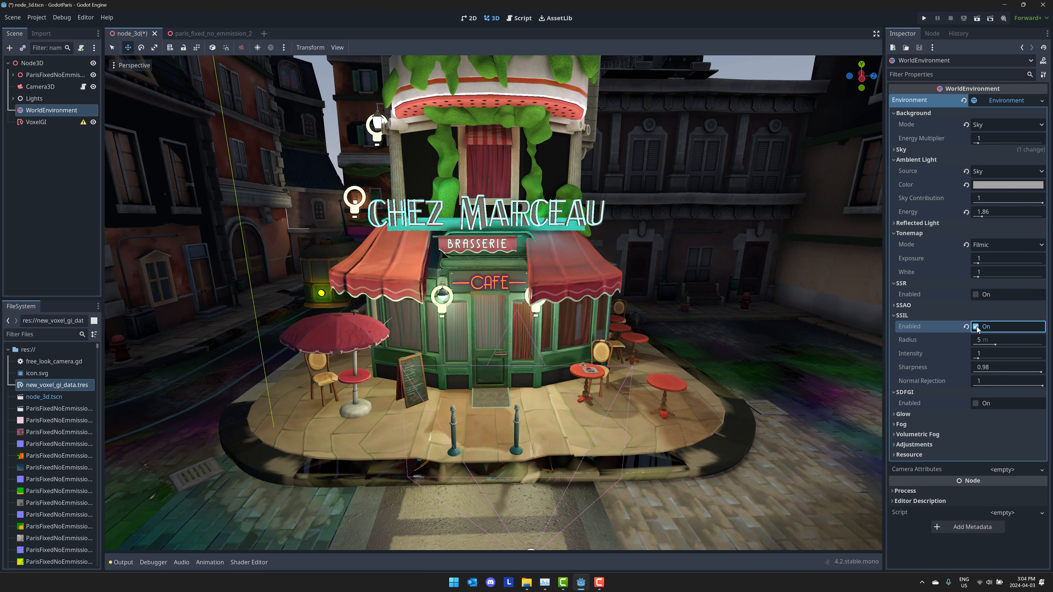
pyautogui.click(976, 326)
pyautogui.click(975, 326)
pyautogui.moveTo(1040, 372); pyautogui.dragTo(998, 372)
# Step: Enable SSAO in the WorldEnvironment with its default settings and look over the remaining effect sections
pyautogui.click(908, 305)
pyautogui.click(973, 317)
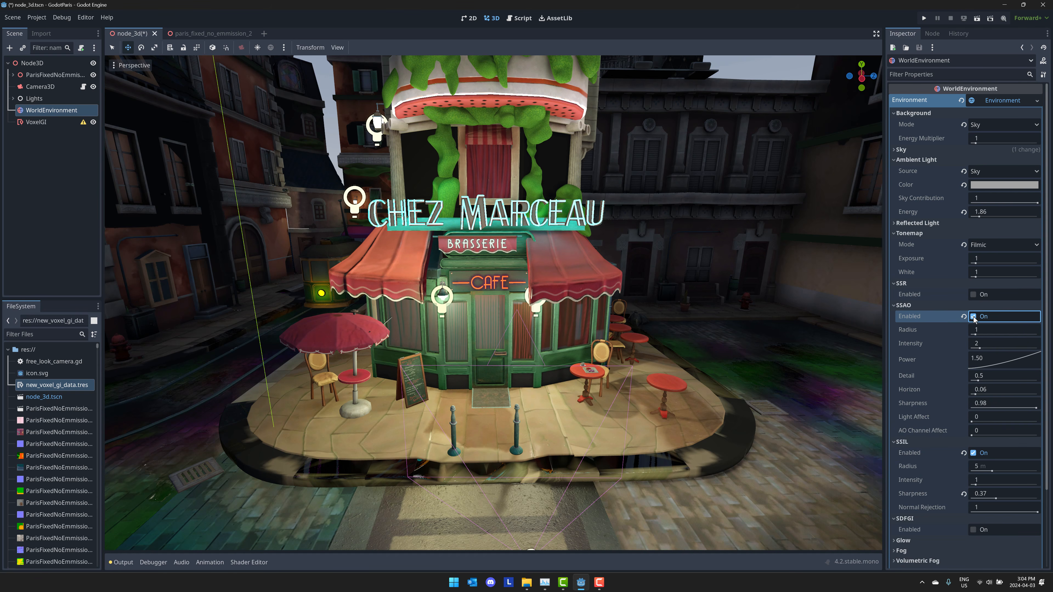
pyautogui.scroll(-3, 931, 356)
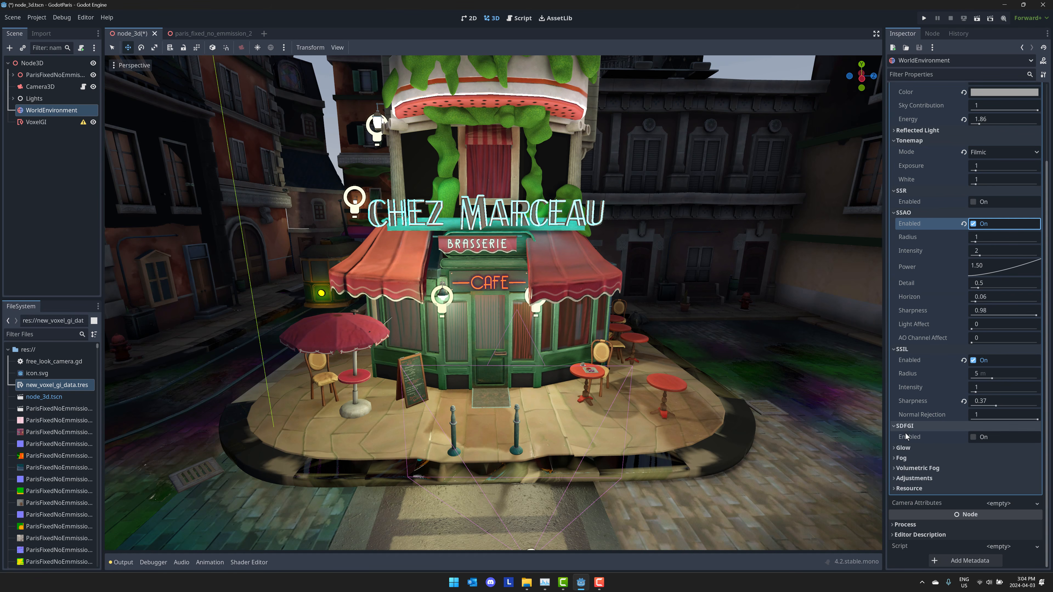
pyautogui.scroll(3, 926, 446)
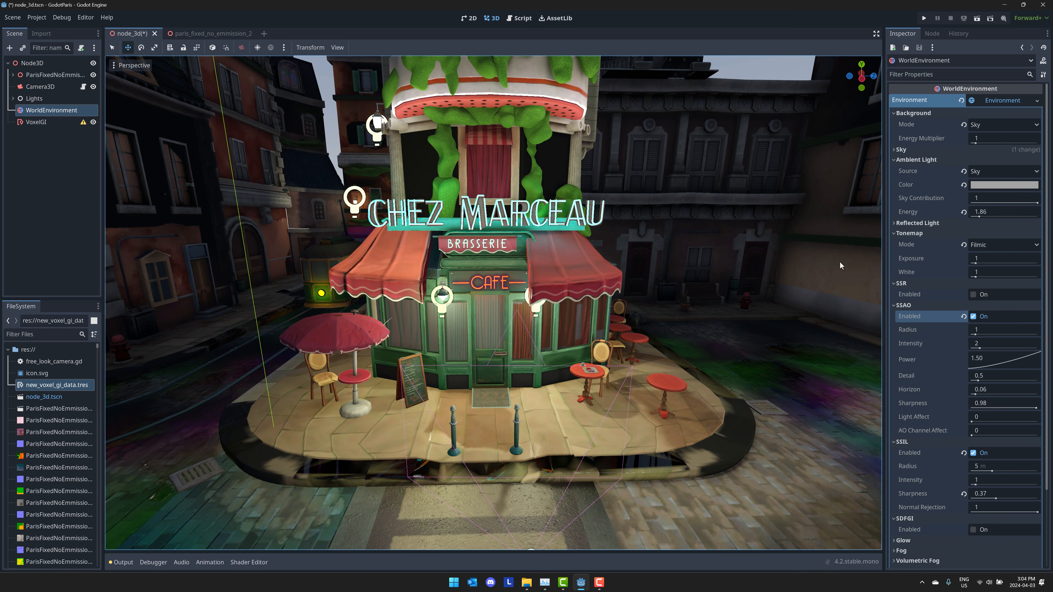
# Step: Try SDFGI on the café street scene and turn it back off
pyautogui.moveTo(672, 268)
pyautogui.mouseDown(button='right')
pyautogui.moveTo(697, 256)
pyautogui.moveTo(670, 258)
pyautogui.mouseUp(button='right')
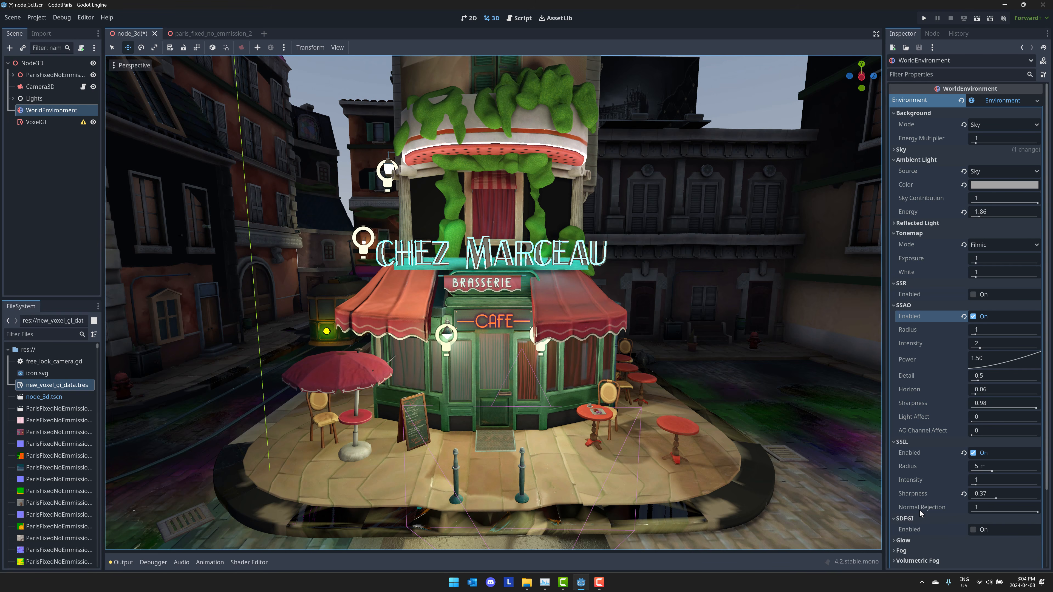
pyautogui.click(973, 530)
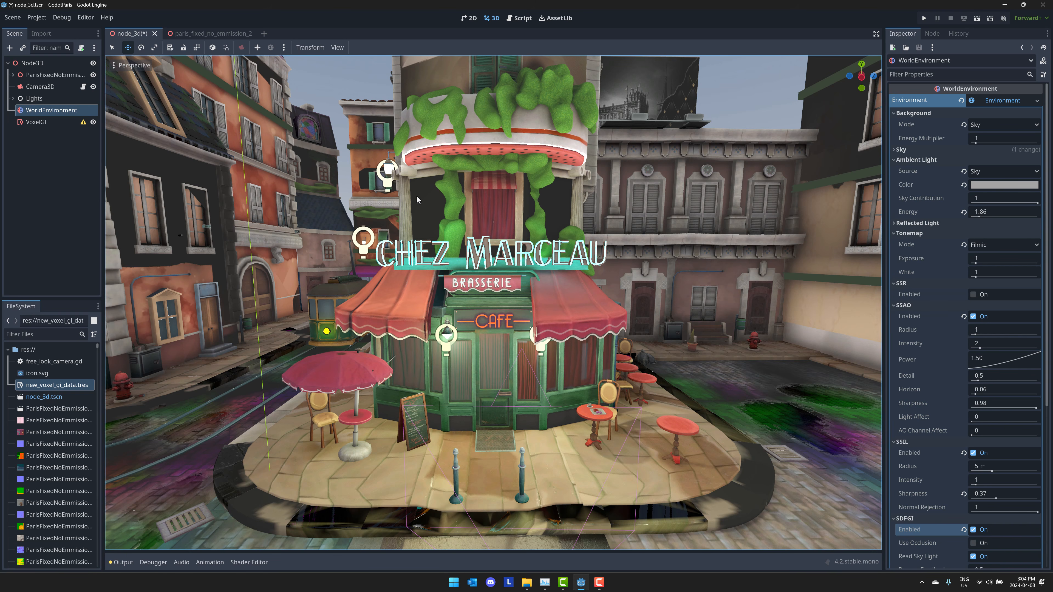
pyautogui.click(973, 529)
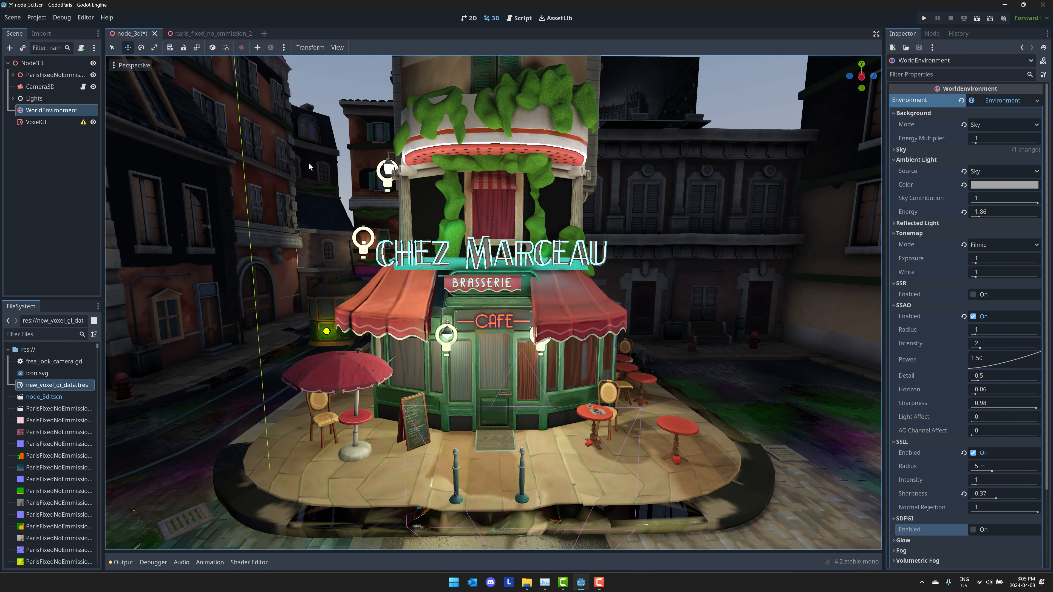
# Step: Select the omni light at the lamp beside the café entrance under the awning, enable its shadows and nudge it slightly
pyautogui.click(112, 47)
pyautogui.click(455, 351)
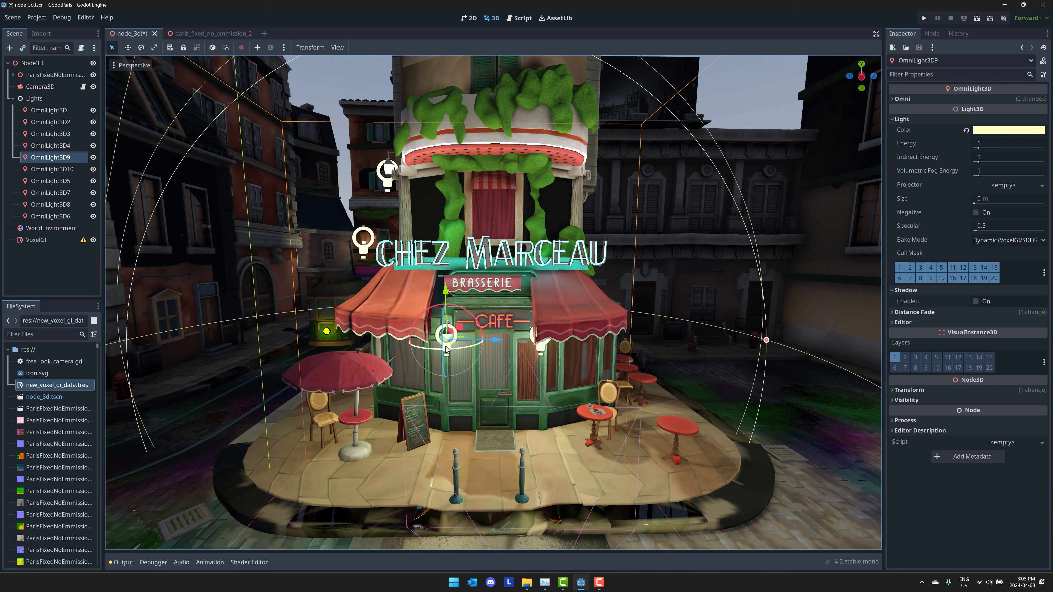
pyautogui.moveTo(495, 347)
pyautogui.mouseDown()
pyautogui.moveTo(257, 337)
pyautogui.moveTo(493, 351)
pyautogui.mouseUp()
pyautogui.click(895, 100)
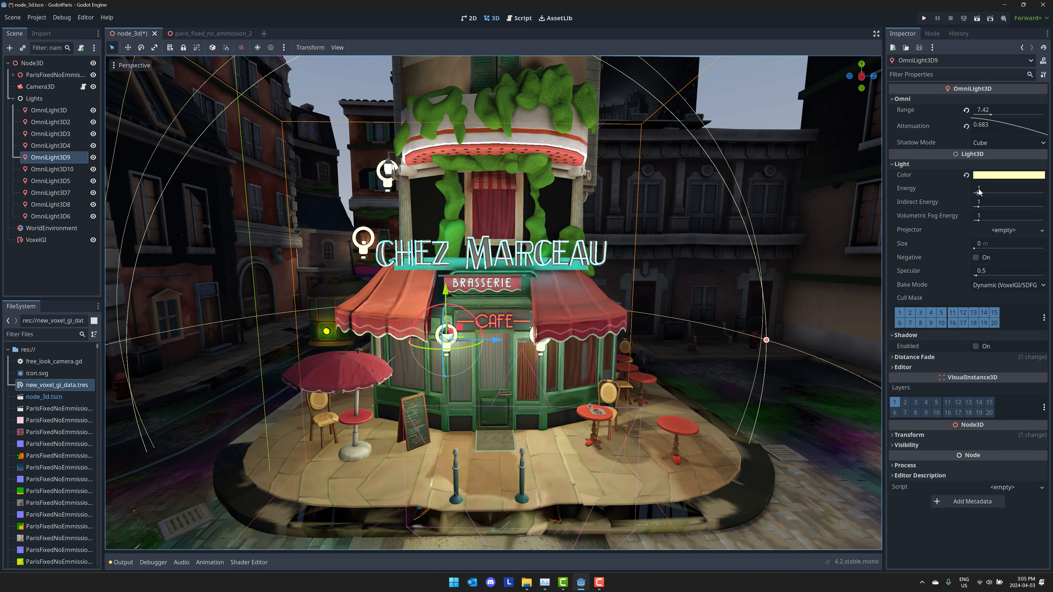
pyautogui.click(975, 347)
pyautogui.moveTo(499, 340)
pyautogui.mouseDown()
pyautogui.moveTo(330, 346)
pyautogui.moveTo(492, 349)
pyautogui.mouseUp()
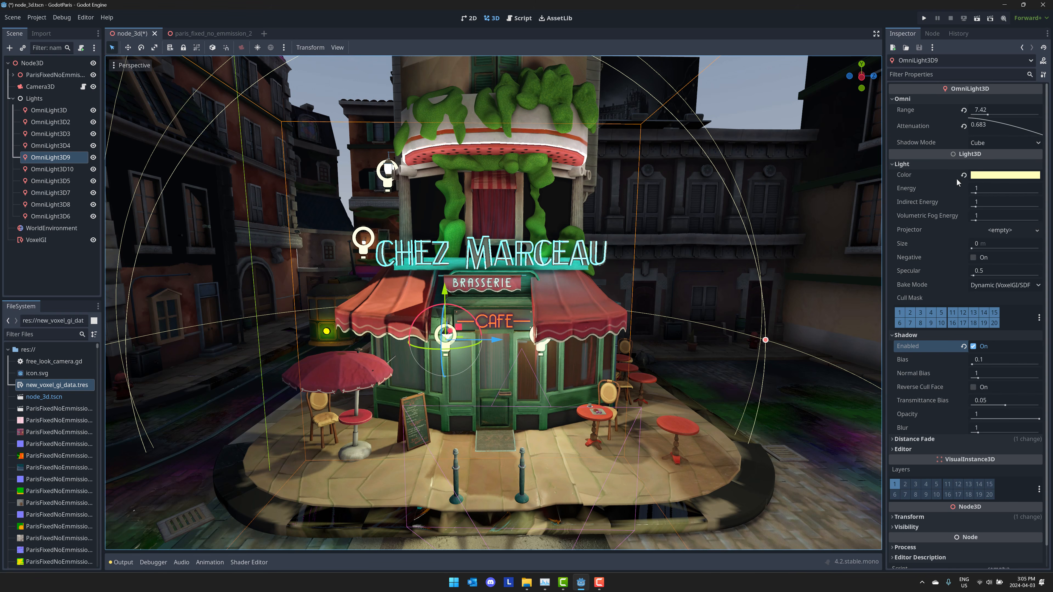
# Step: Try the WorldEnvironment's ambient light with Color as its source and magenta a300a3 as its color
pyautogui.click(52, 228)
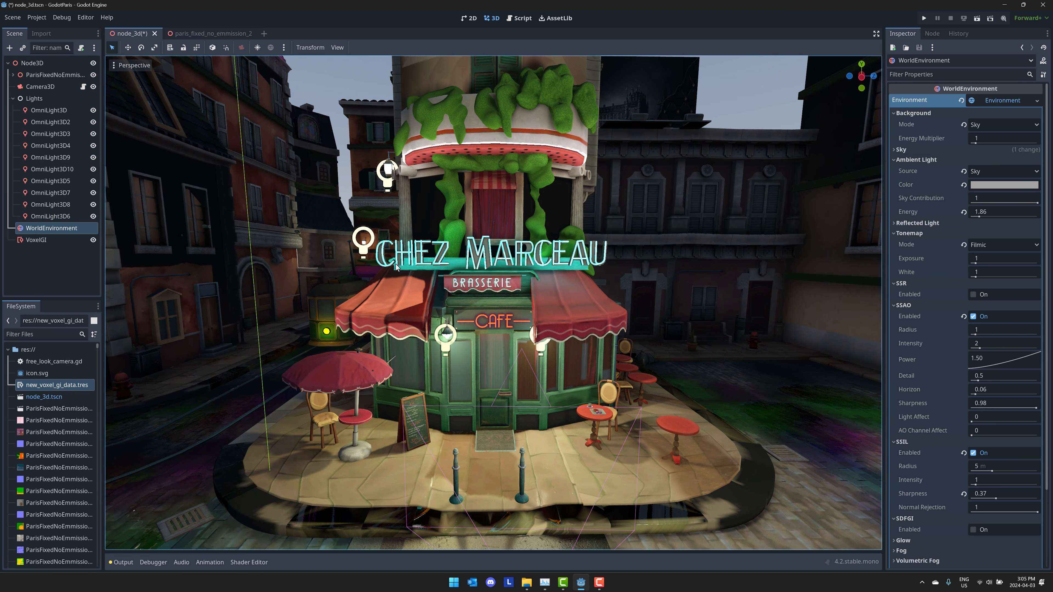
pyautogui.click(1008, 176)
pyautogui.click(988, 207)
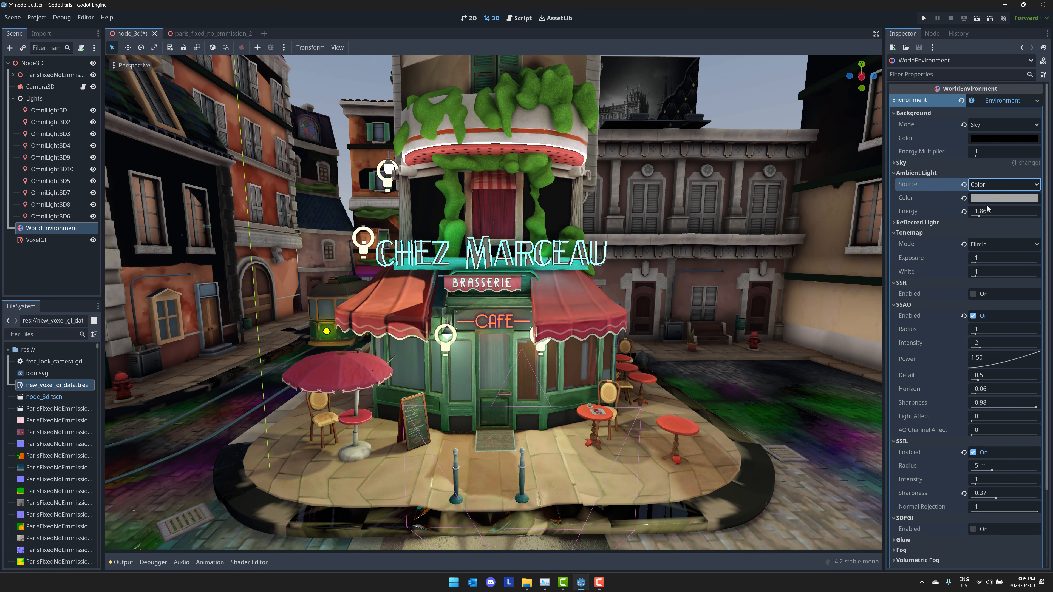
pyautogui.click(1003, 198)
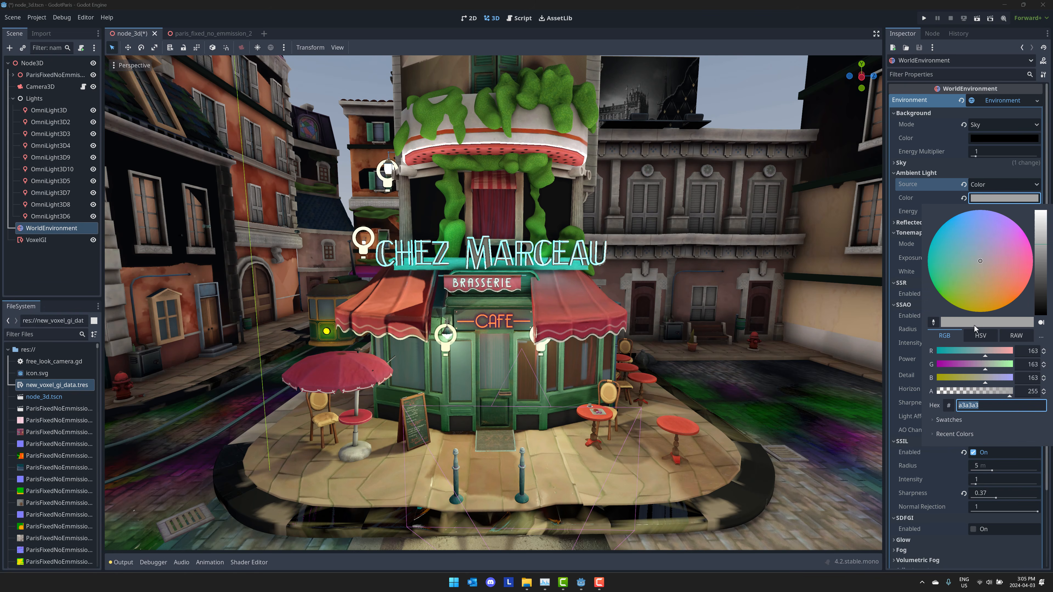
pyautogui.moveTo(959, 363); pyautogui.dragTo(936, 365)
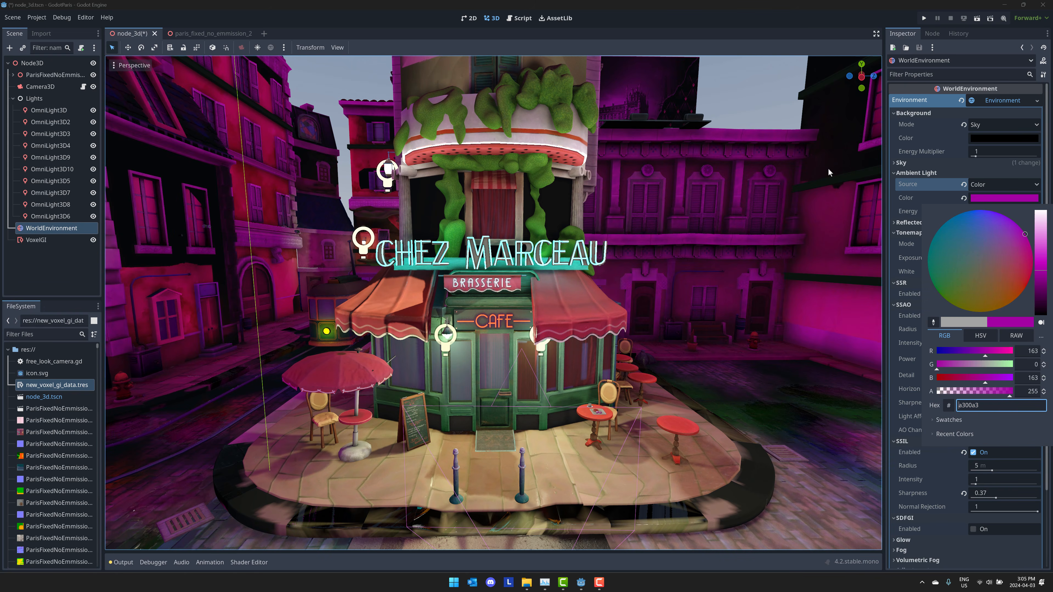
pyautogui.click(893, 213)
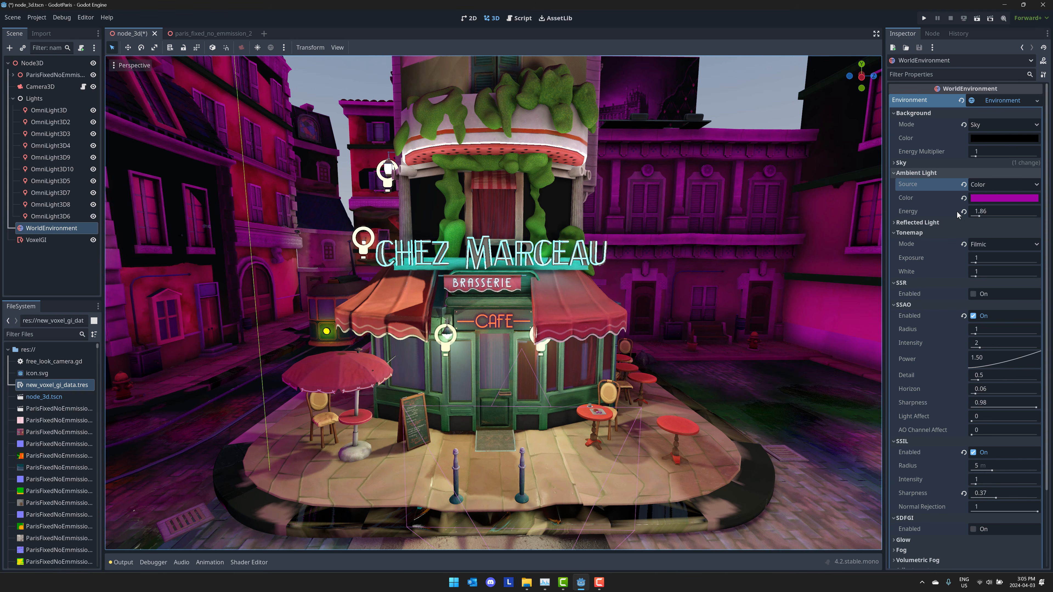
# Step: Raise the ambient light energy to 10.96 and lighten its color to a very pale pink
pyautogui.moveTo(979, 216); pyautogui.dragTo(972, 217)
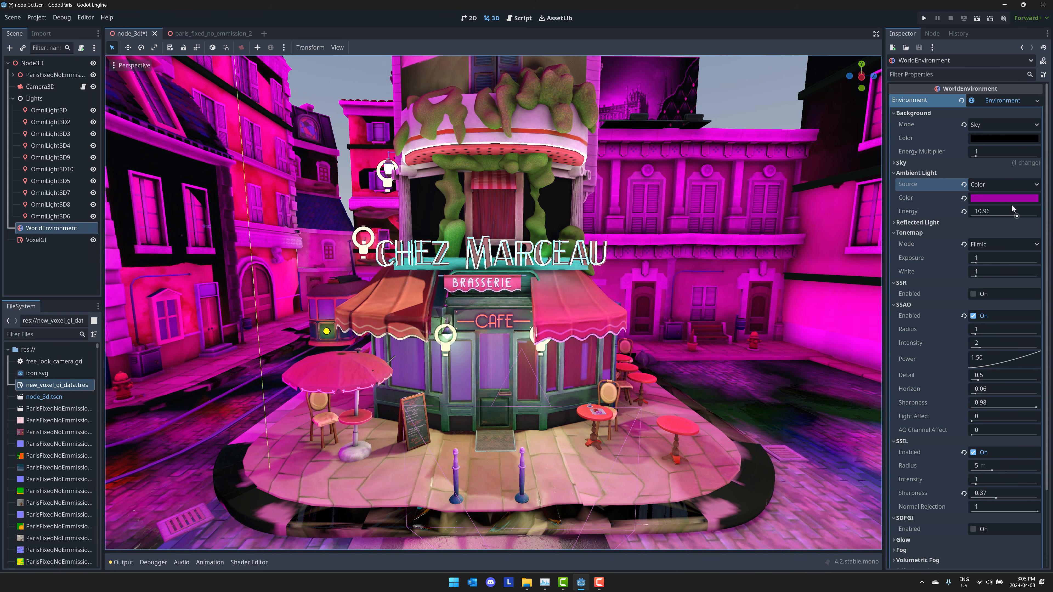
pyautogui.click(1007, 198)
pyautogui.click(1035, 244)
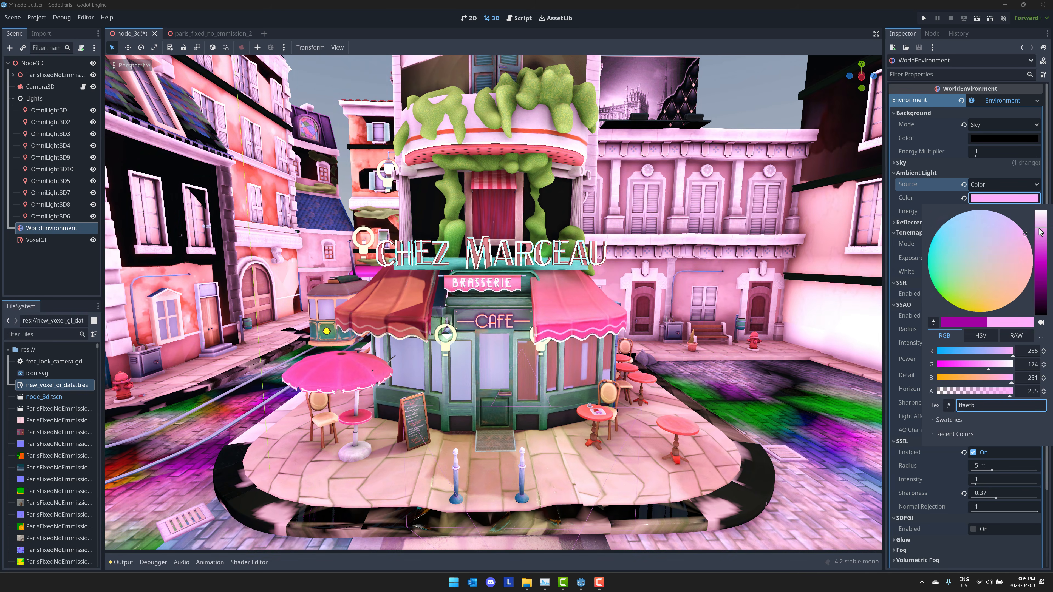
pyautogui.moveTo(1039, 223); pyautogui.dragTo(1039, 216)
pyautogui.click(946, 206)
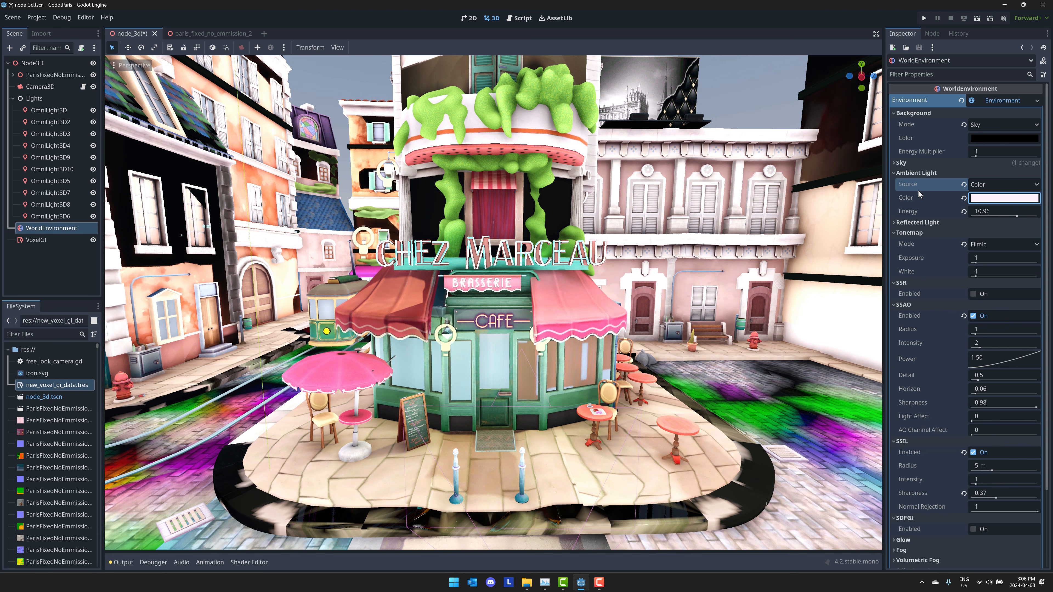
# Step: Compare the ambient light with its source set to Disabled and to Background
pyautogui.click(1003, 191)
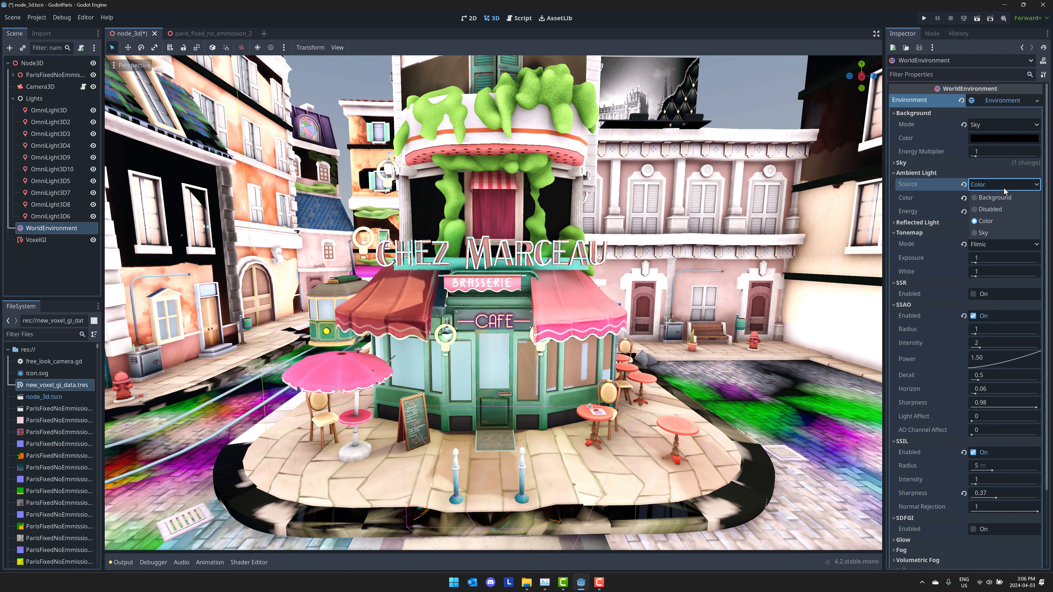
pyautogui.click(990, 209)
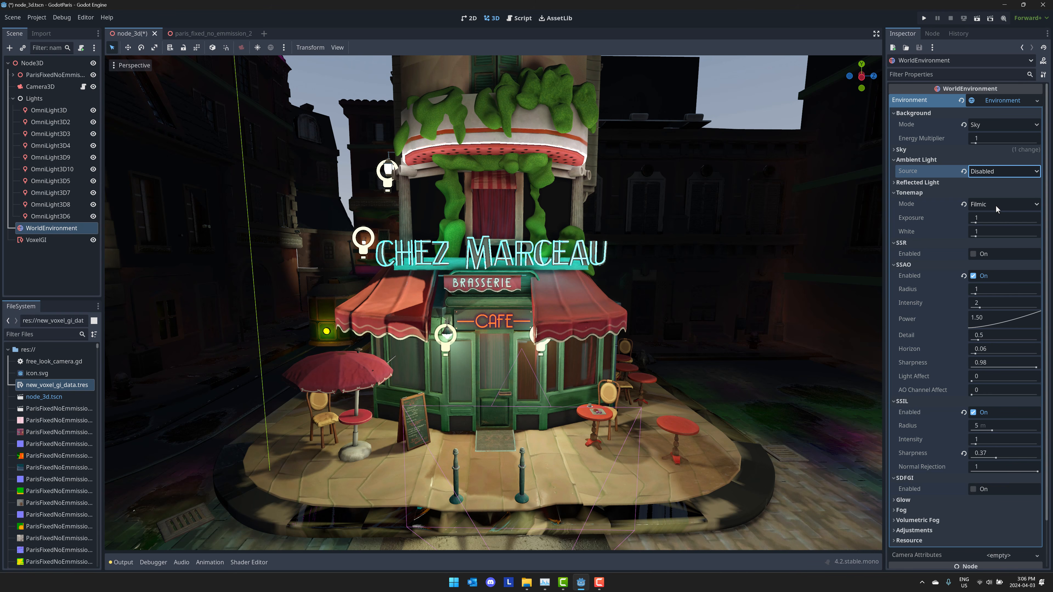
pyautogui.click(995, 173)
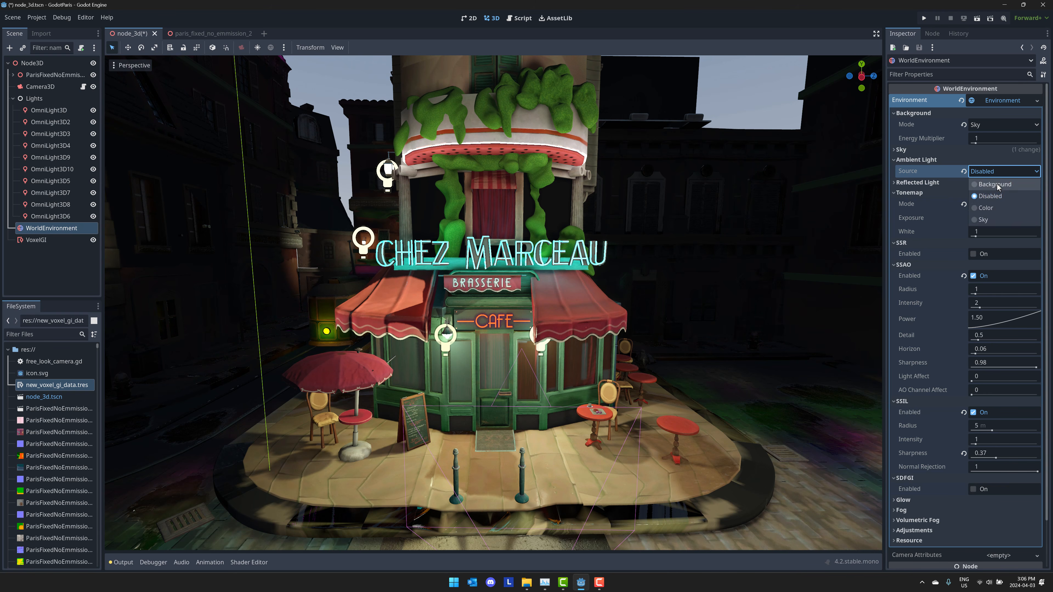
pyautogui.click(995, 185)
pyautogui.click(1002, 173)
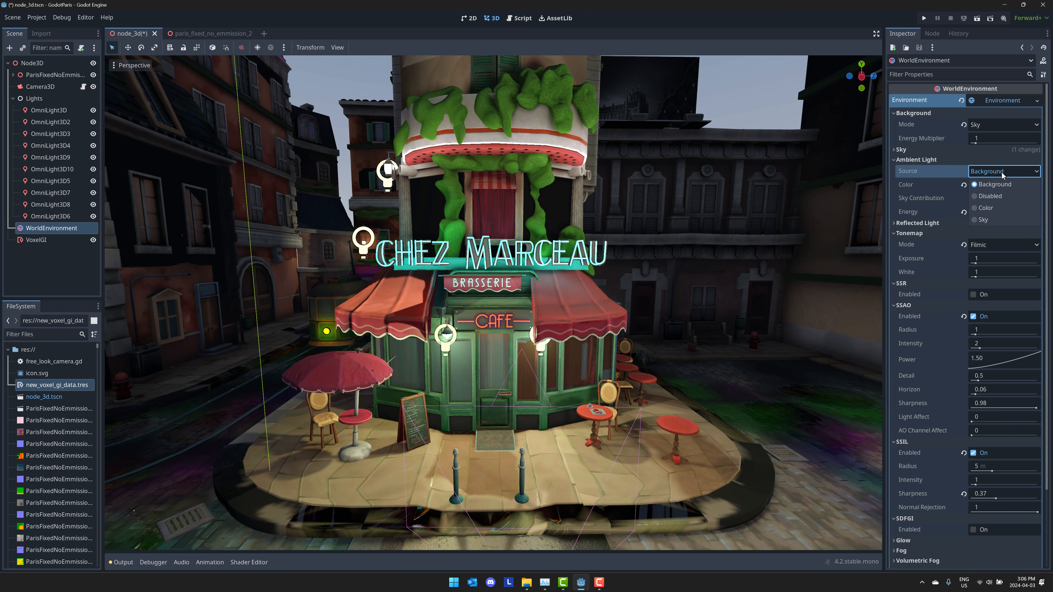
pyautogui.click(1000, 173)
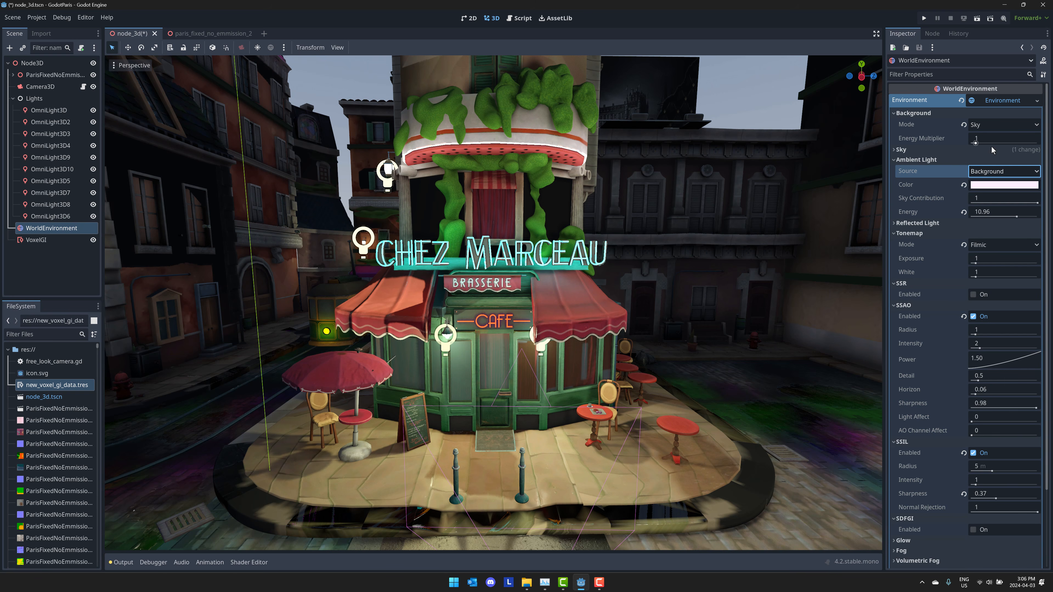
# Step: Set the ambient light source to Sky with sky contribution 0.8 and energy 2.4, and the background energy multiplier to 1.8
pyautogui.click(1002, 172)
pyautogui.click(994, 218)
pyautogui.moveTo(1014, 216)
pyautogui.mouseDown()
pyautogui.moveTo(980, 216)
pyautogui.moveTo(1007, 203)
pyautogui.moveTo(989, 203)
pyautogui.moveTo(1022, 203)
pyautogui.mouseUp()
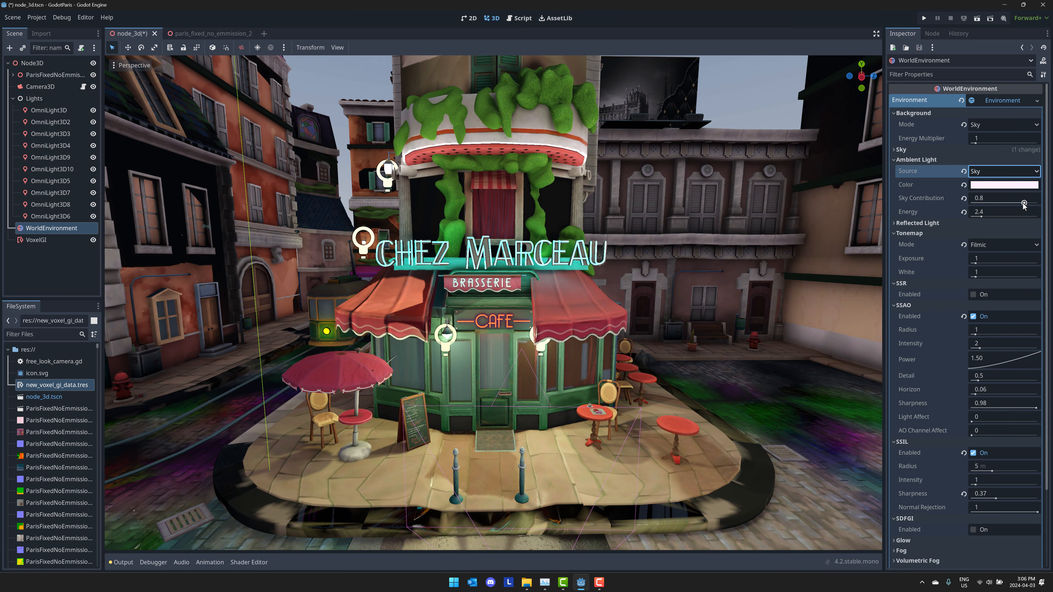
pyautogui.moveTo(975, 143)
pyautogui.mouseDown()
pyautogui.moveTo(1023, 144)
pyautogui.moveTo(975, 143)
pyautogui.mouseUp()
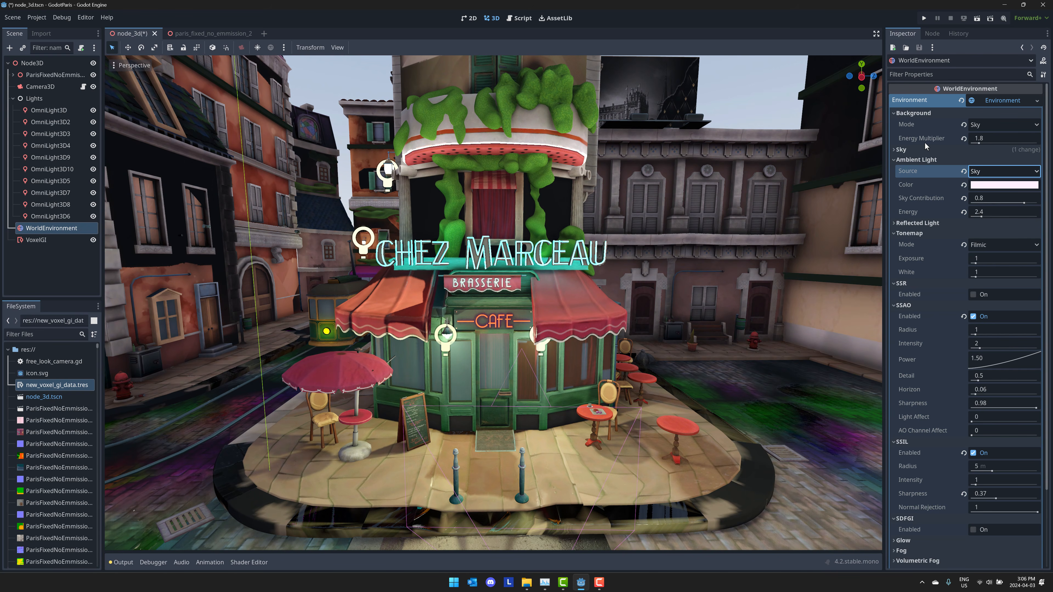
# Step: Open the procedural sky material of the environment's sky and try saturated pink cb166e as the sky's top color
pyautogui.click(893, 149)
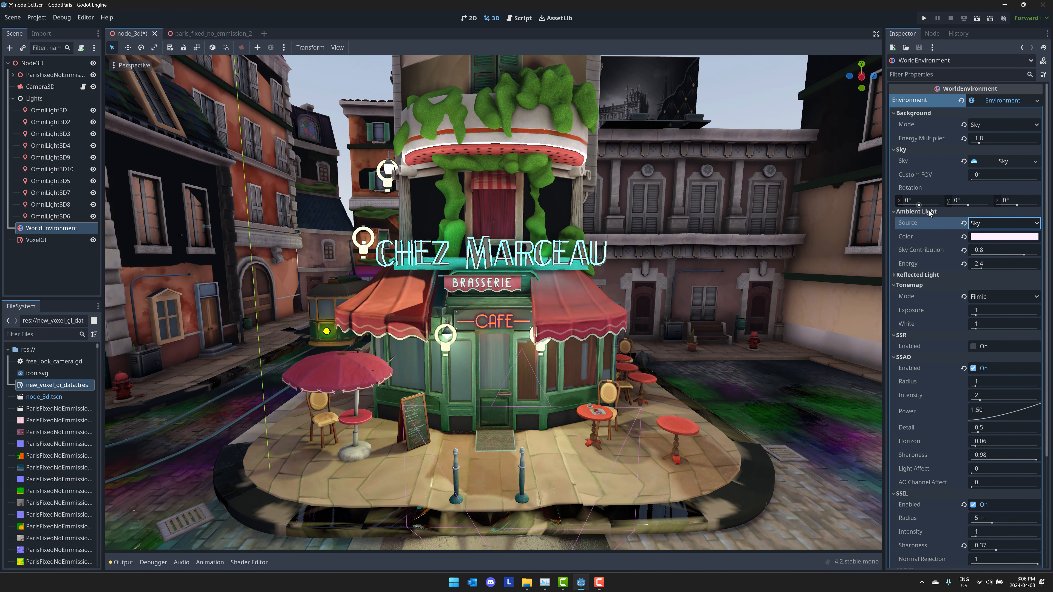
pyautogui.click(1005, 162)
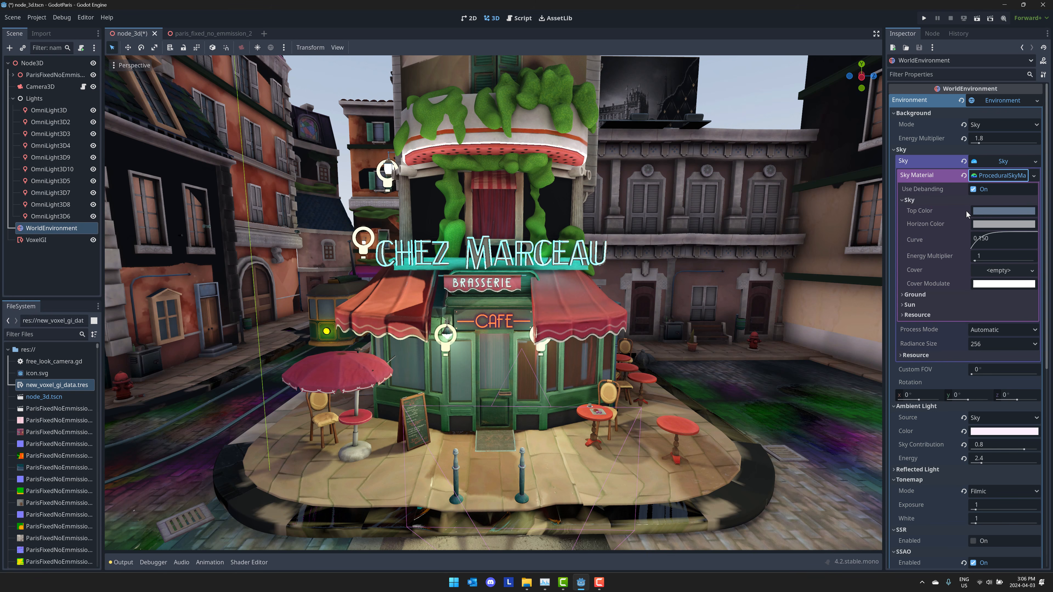
pyautogui.click(1011, 179)
pyautogui.click(1011, 178)
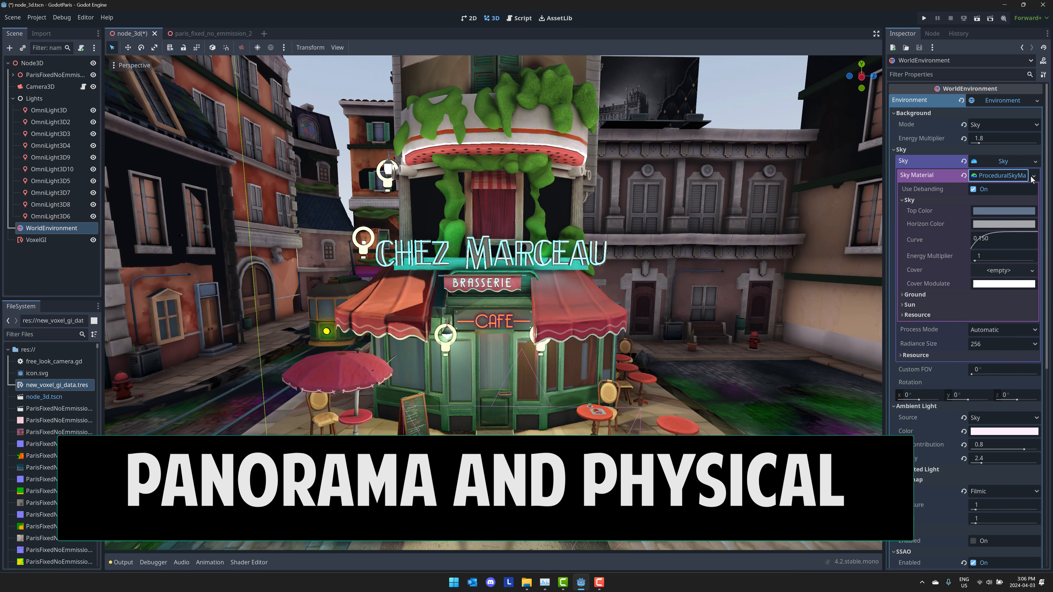
pyautogui.click(998, 211)
pyautogui.click(1028, 274)
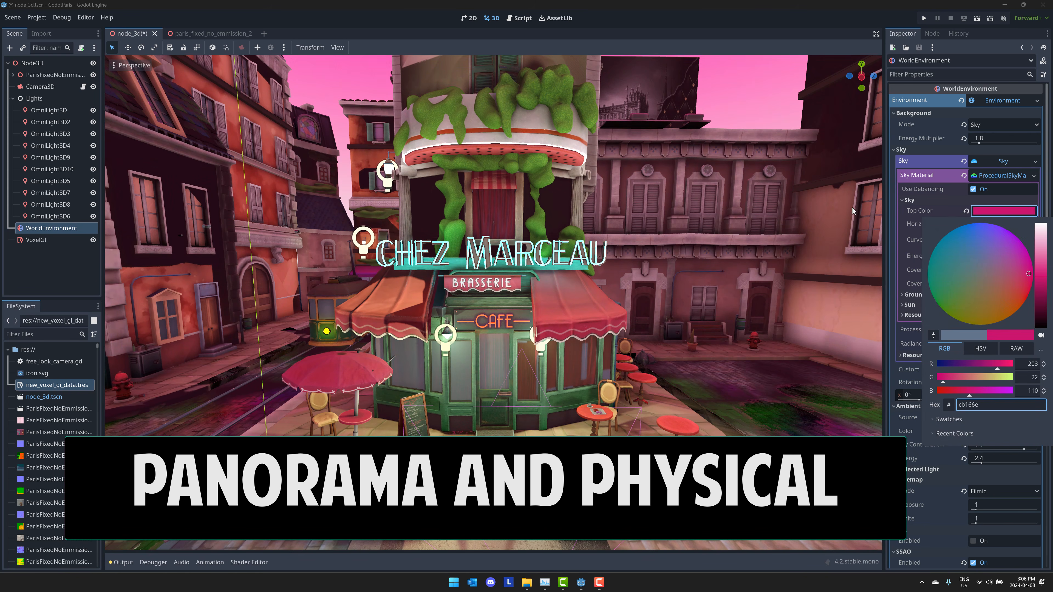
# Step: Change the sky's top color to a blue hue and lighten it to pale blue d8e8fc
pyautogui.click(956, 231)
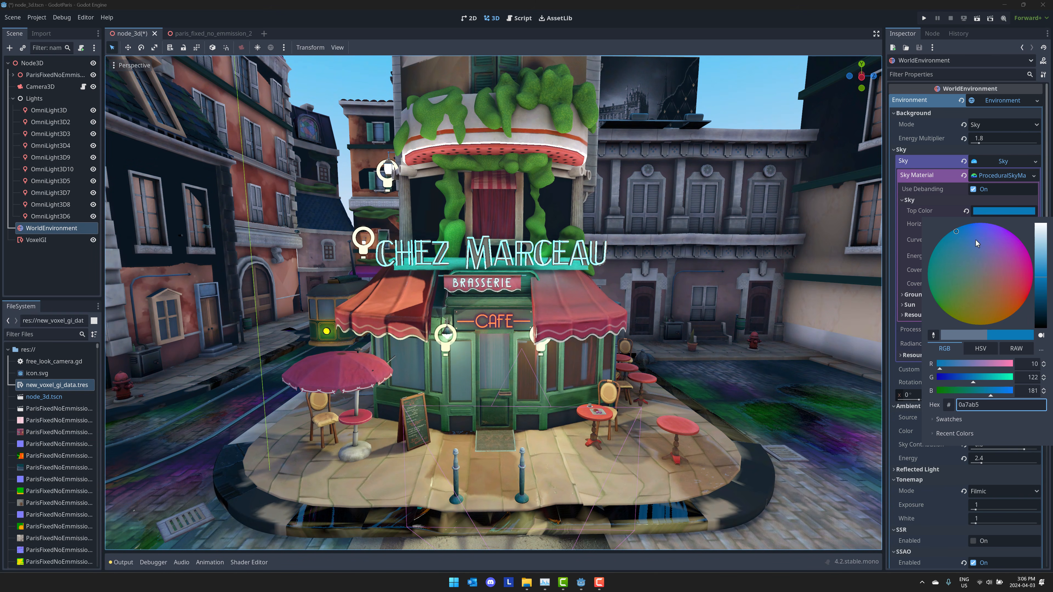
pyautogui.click(981, 240)
pyautogui.click(968, 235)
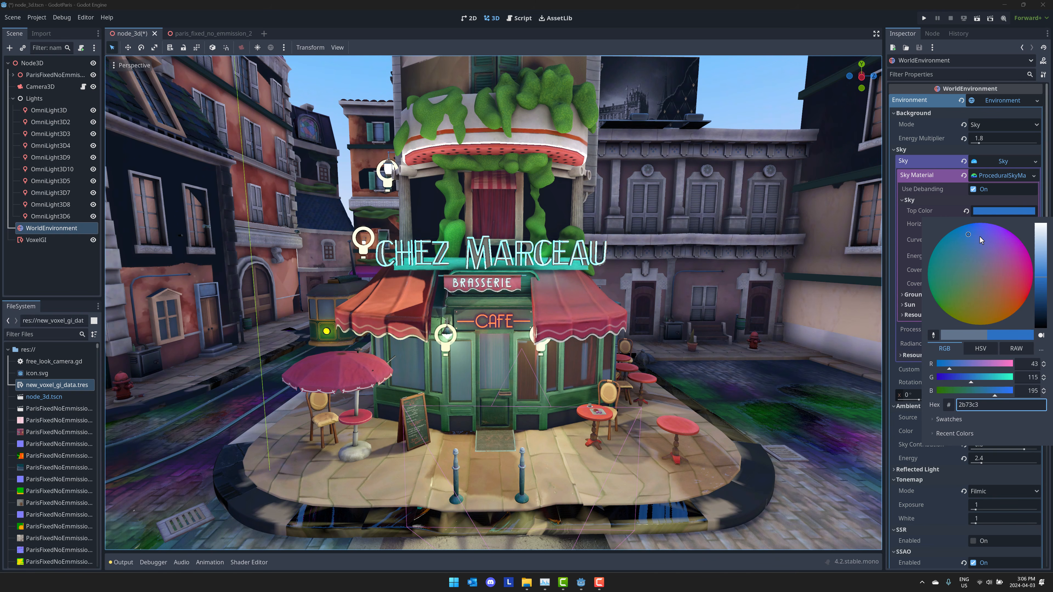
pyautogui.moveTo(1043, 256)
pyautogui.mouseDown()
pyautogui.moveTo(1040, 273)
pyautogui.moveTo(1041, 235)
pyautogui.moveTo(1040, 327)
pyautogui.moveTo(1041, 225)
pyautogui.mouseUp()
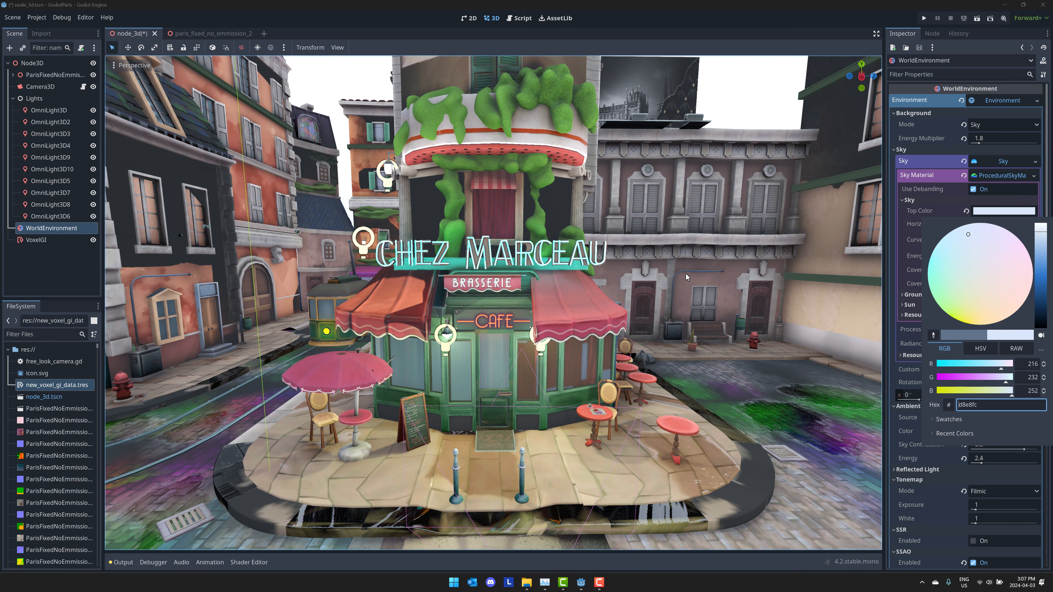
pyautogui.click(700, 301)
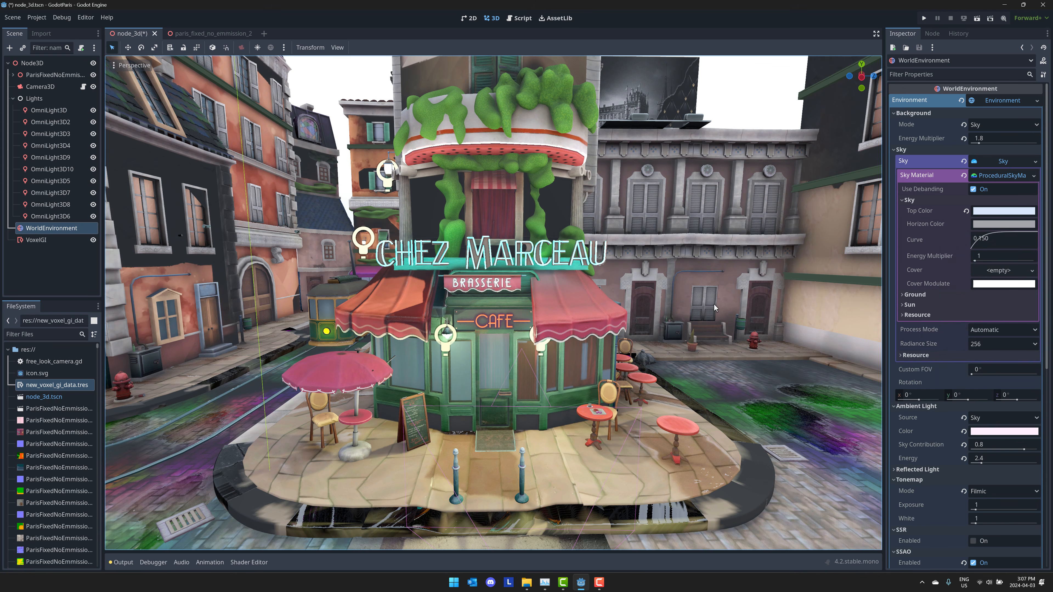